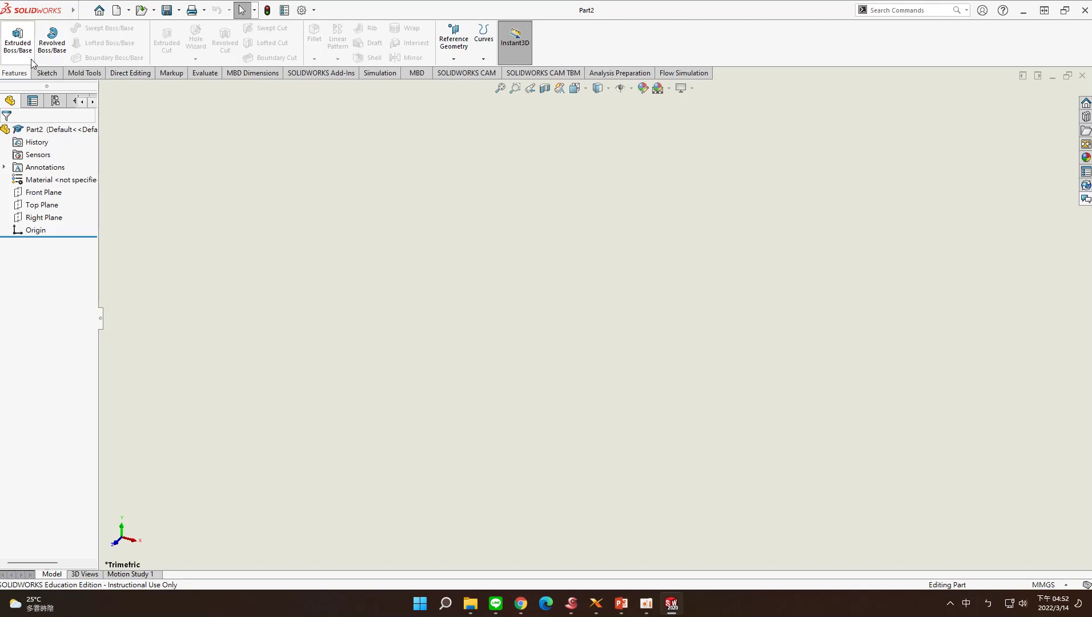
Step: Open a sketch on the Front Plane and switch the document units to CGS (centimeter, gram, second)
click(12, 35)
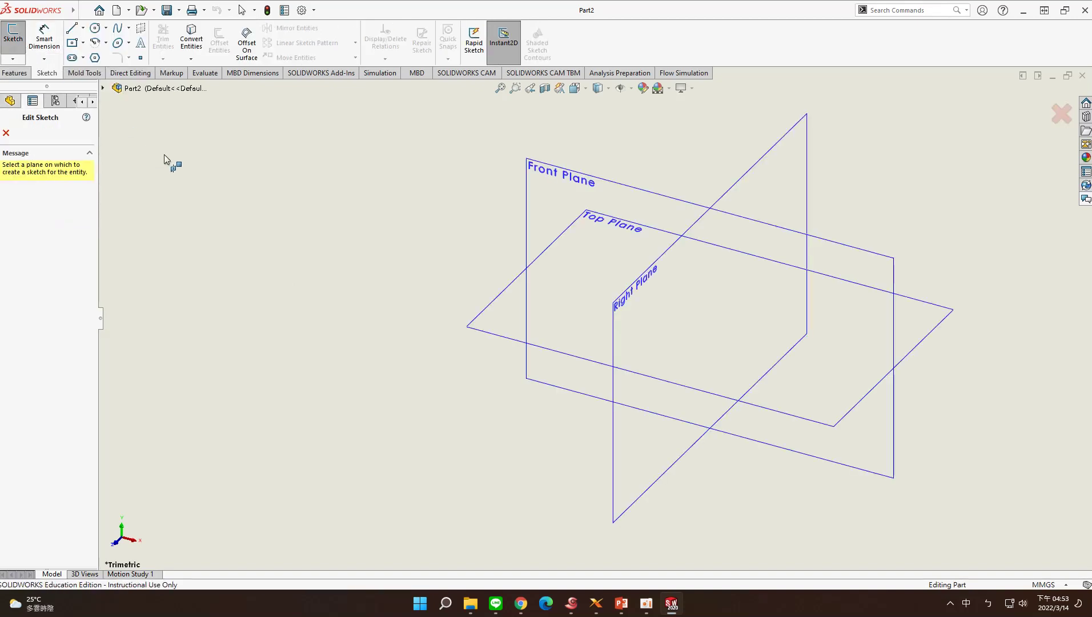
click(573, 188)
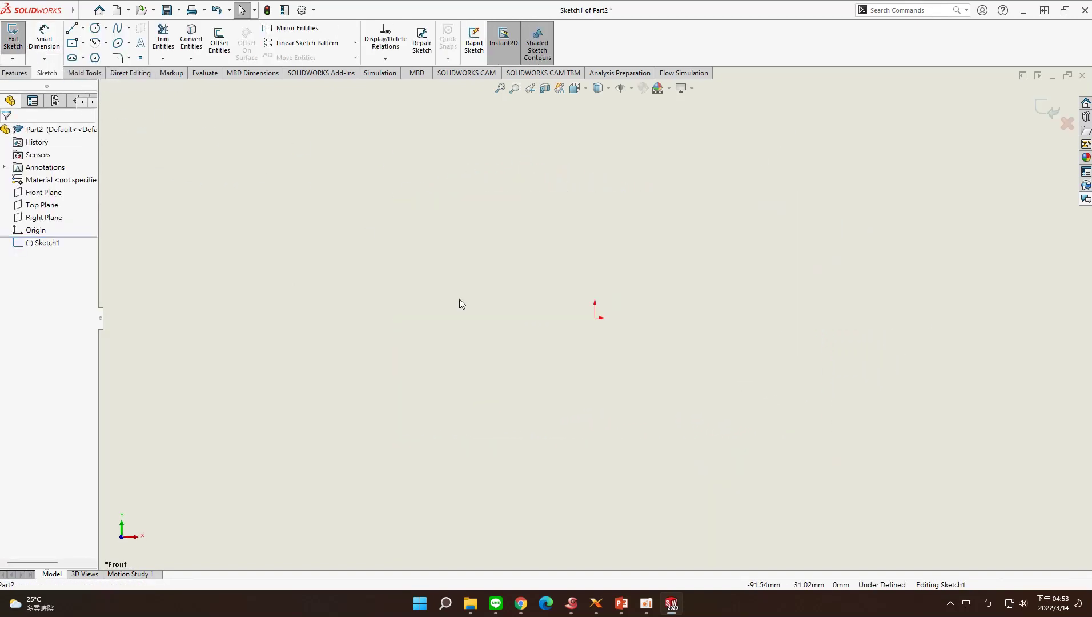
click(1037, 581)
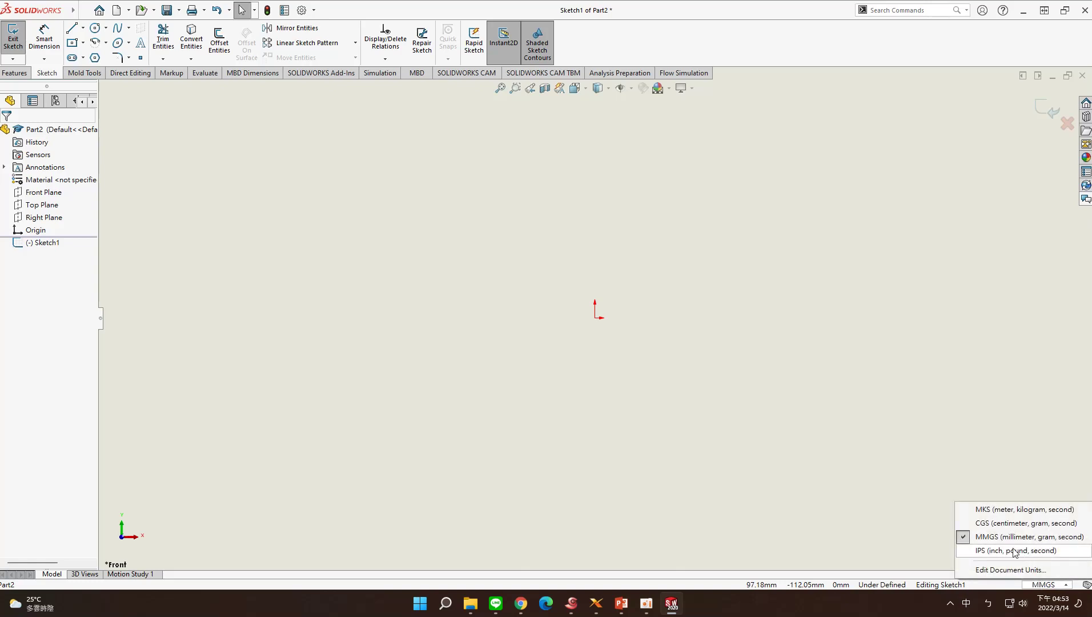
click(977, 524)
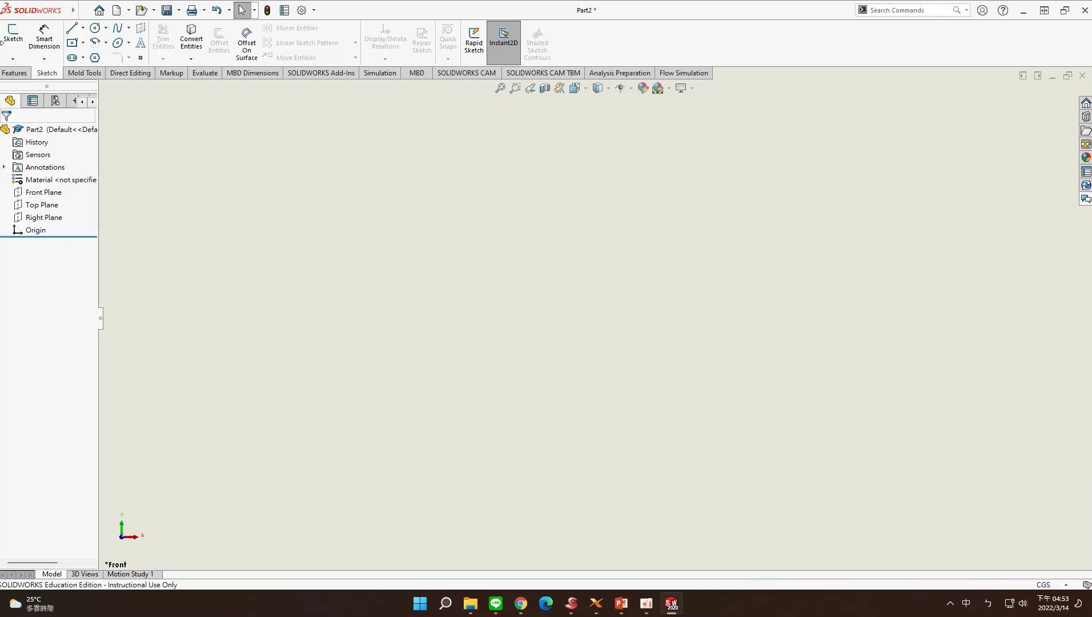
Step: Sketch a center rectangle about 2.4 cm wide and 2 cm high on the Front Plane, slightly above the origin
click(71, 45)
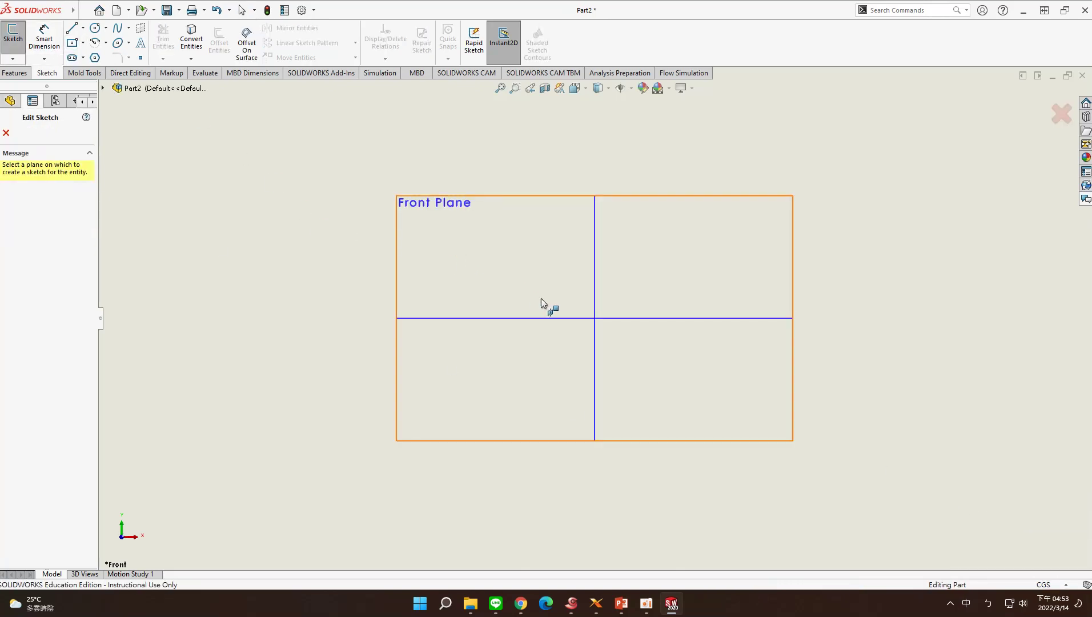
click(502, 252)
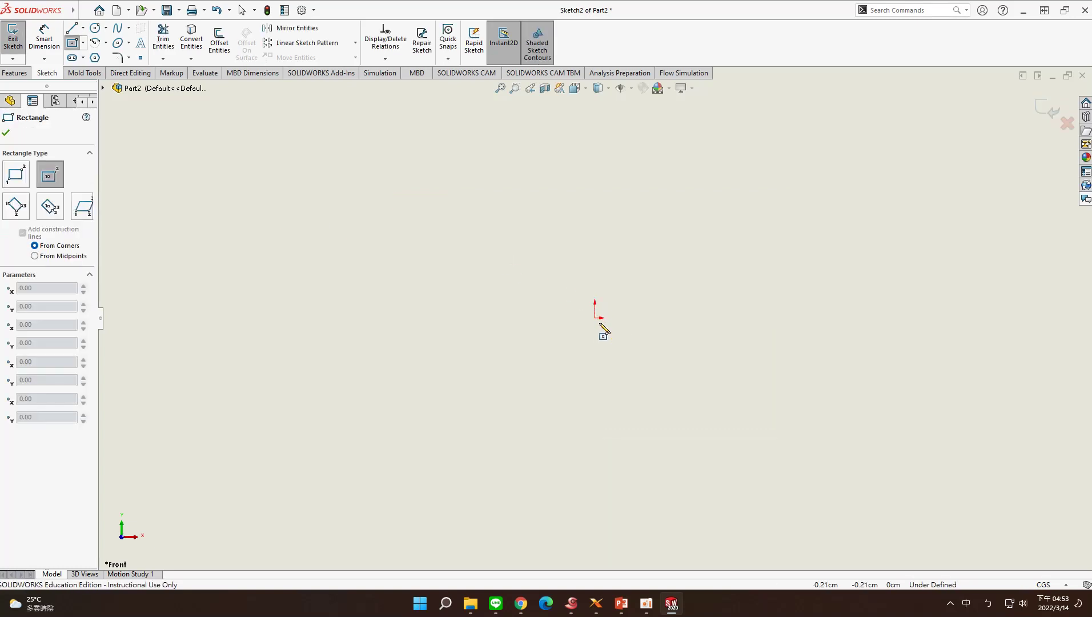
click(551, 256)
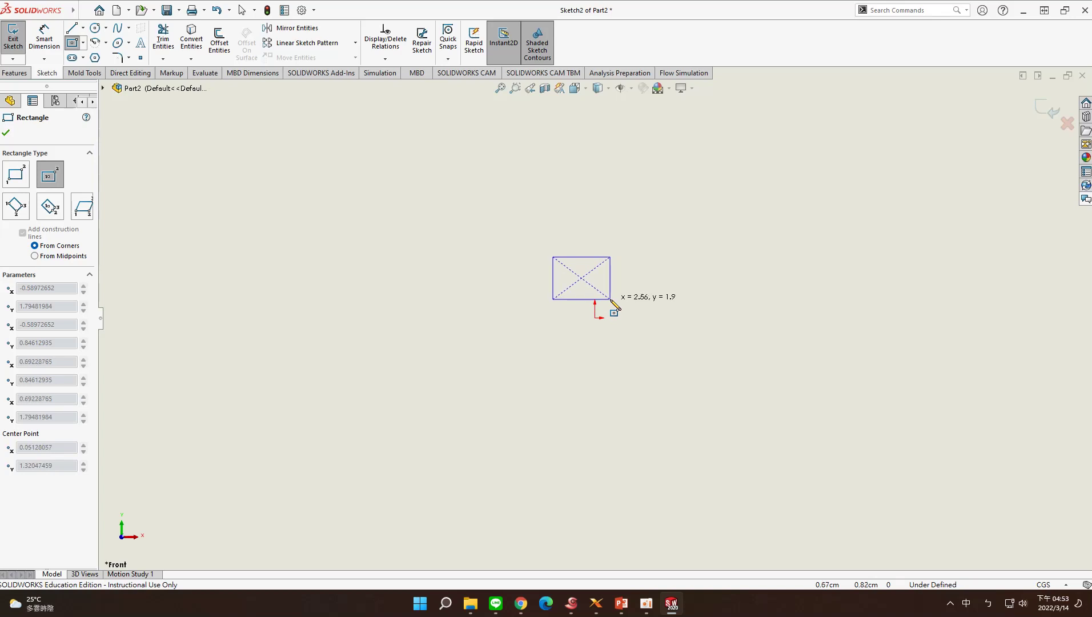
click(609, 300)
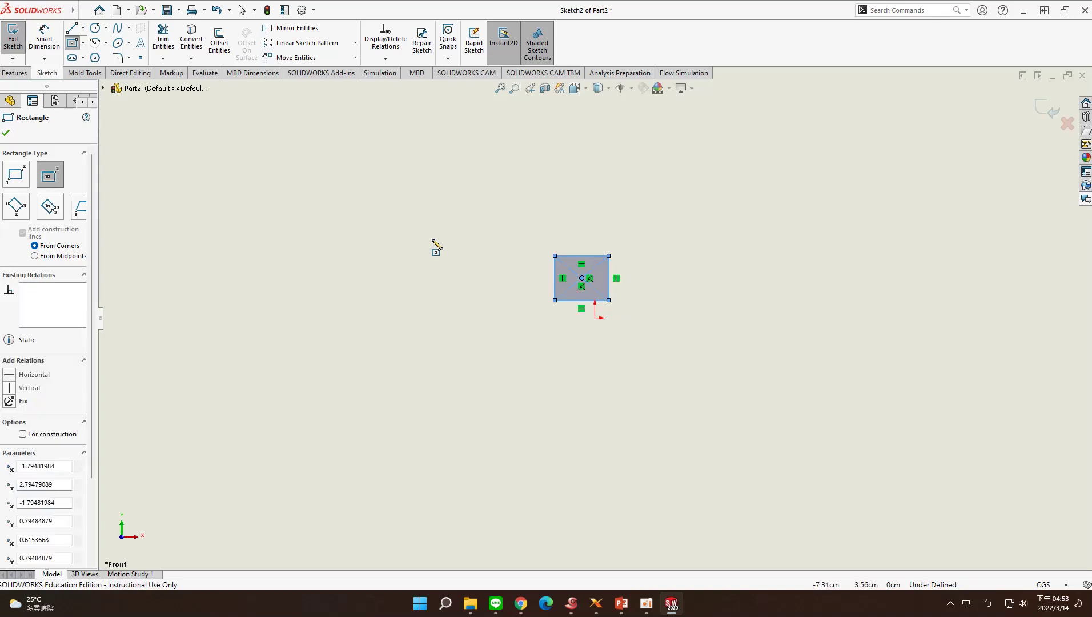
Step: Sketch a tapered outline below the rectangle: a vertical line about 6.1 cm long, a short bottom edge and a slanted line to the lower-right corner
click(72, 32)
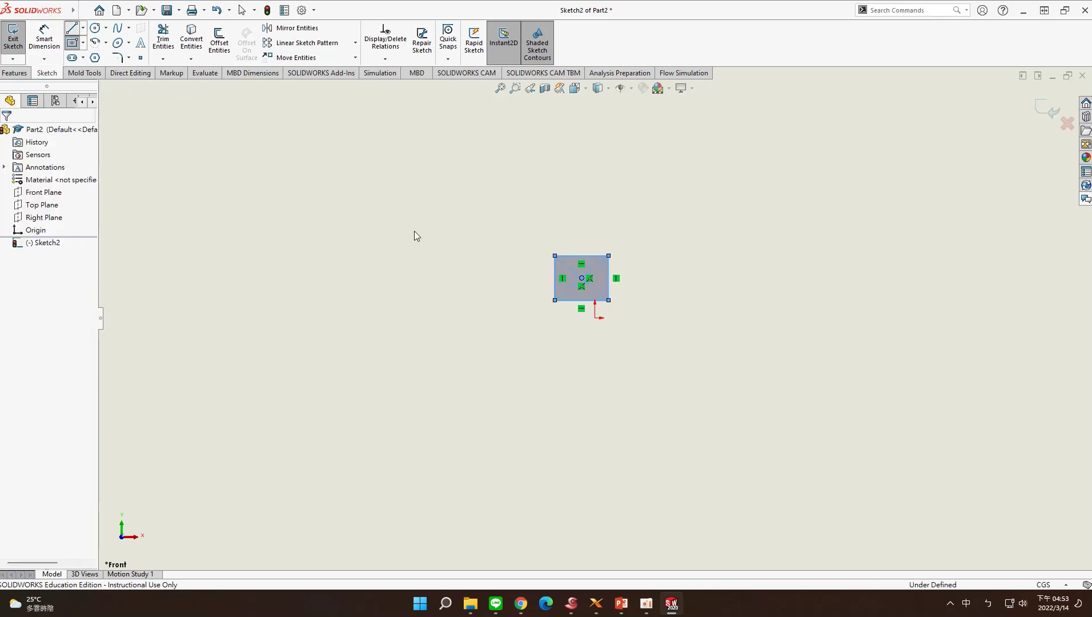
click(554, 299)
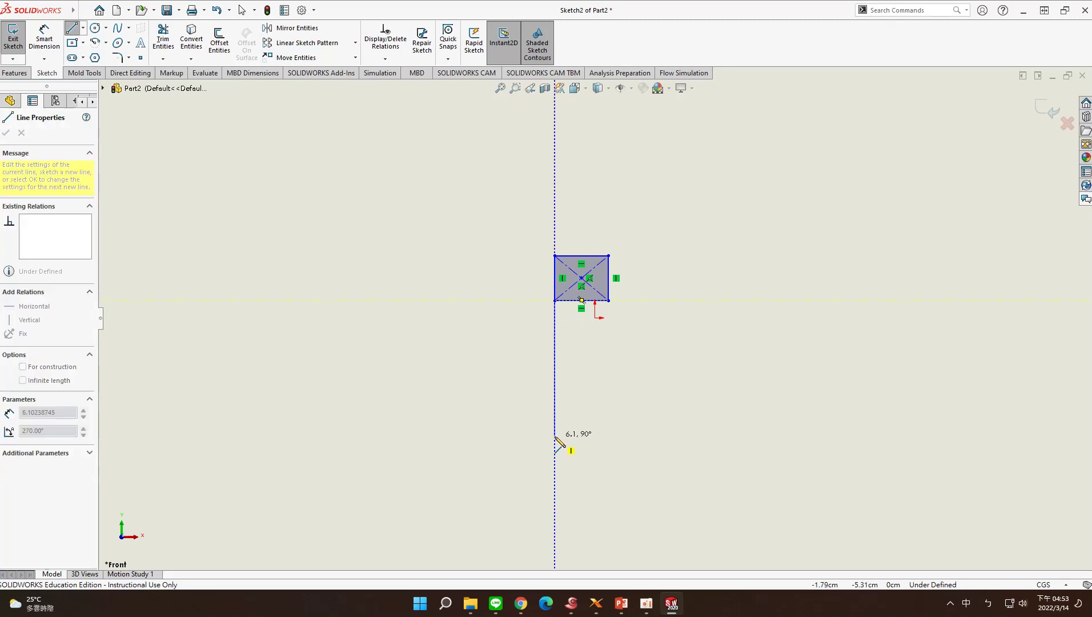
click(554, 436)
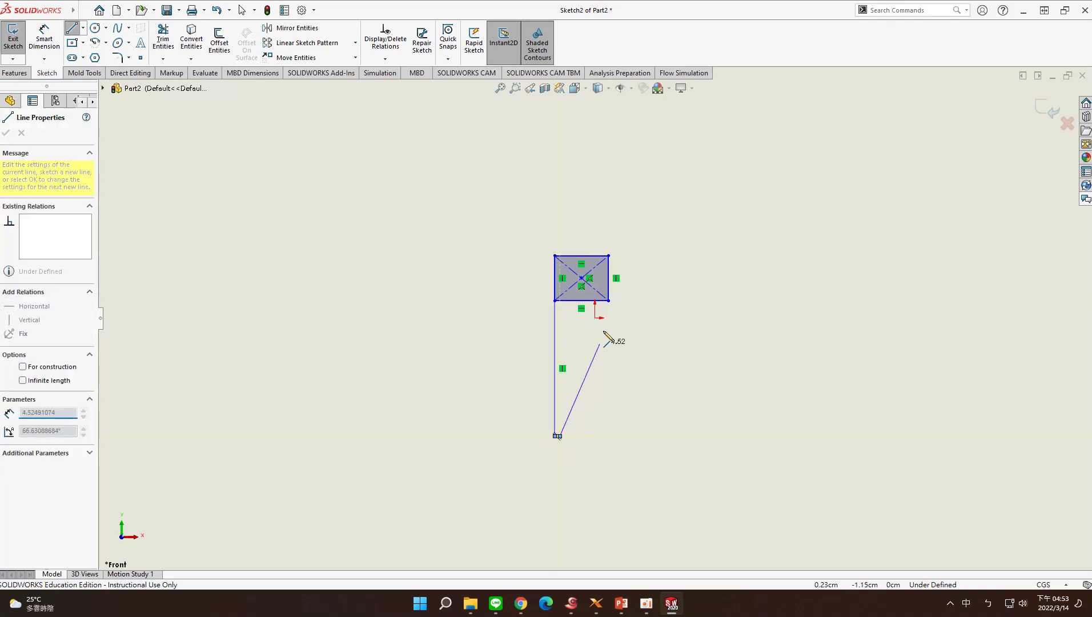
click(608, 300)
key(Escape)
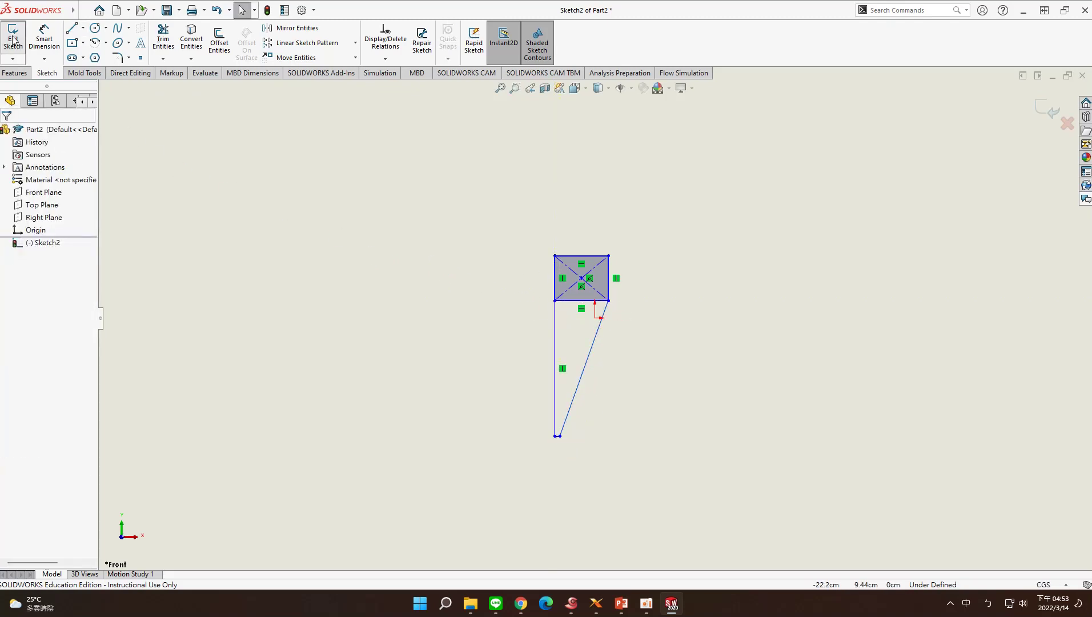
Step: Dimension the rectangle's top edge and set its width to 1 cm
click(55, 40)
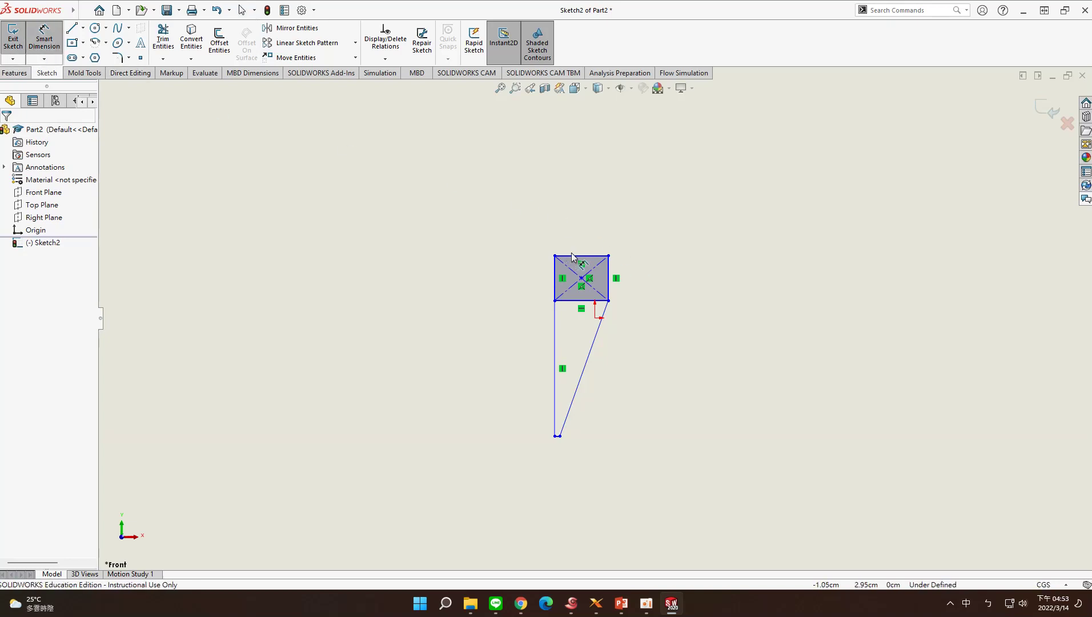
click(578, 255)
click(572, 234)
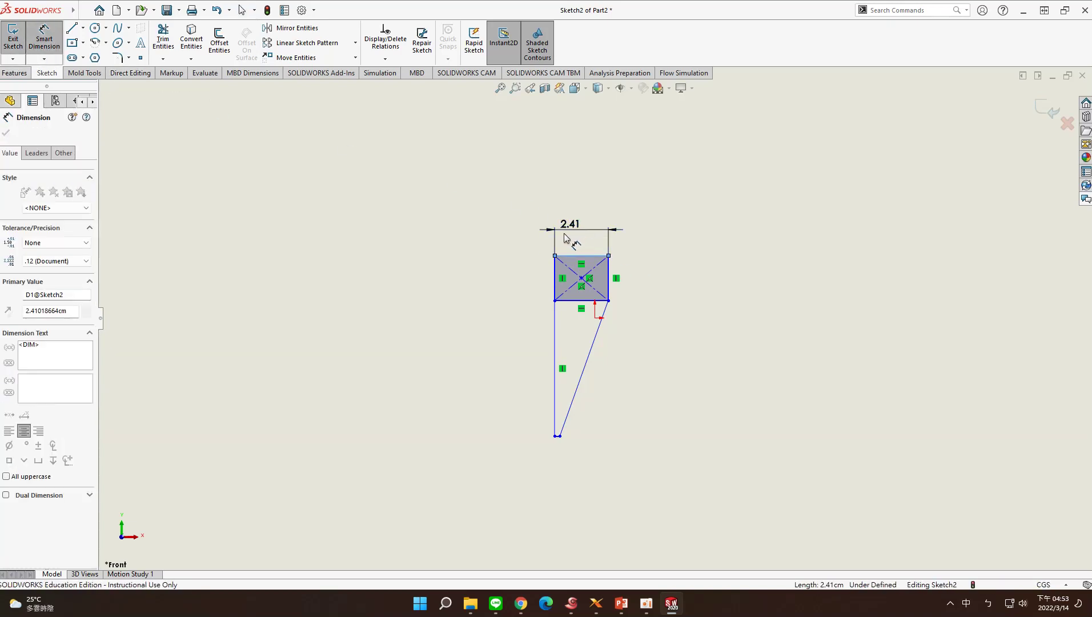
click(522, 216)
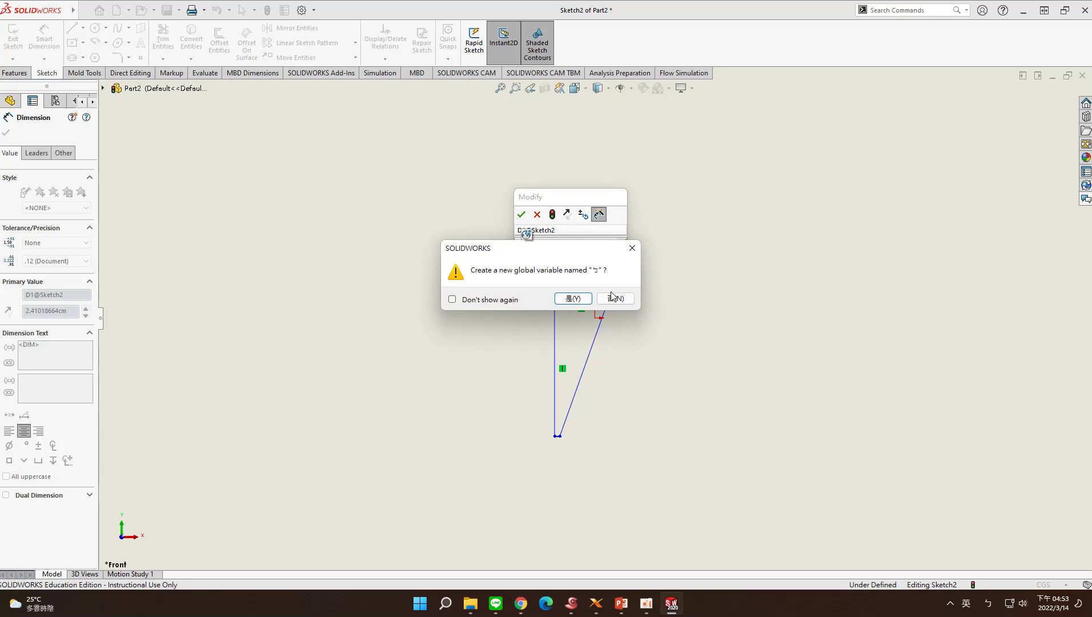
click(613, 298)
key(shift)
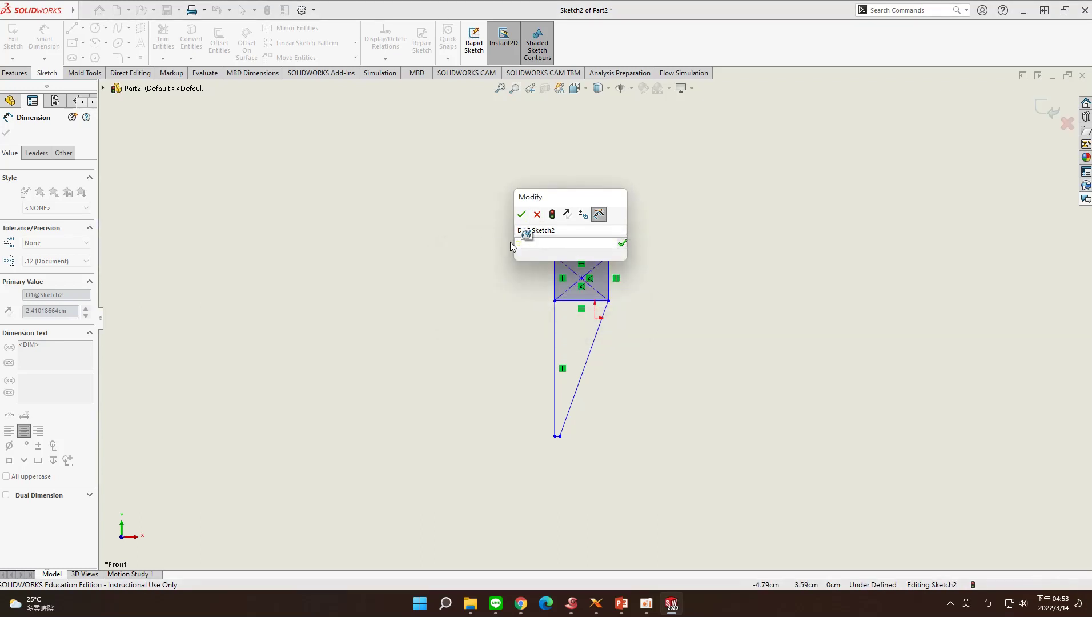
text(1)
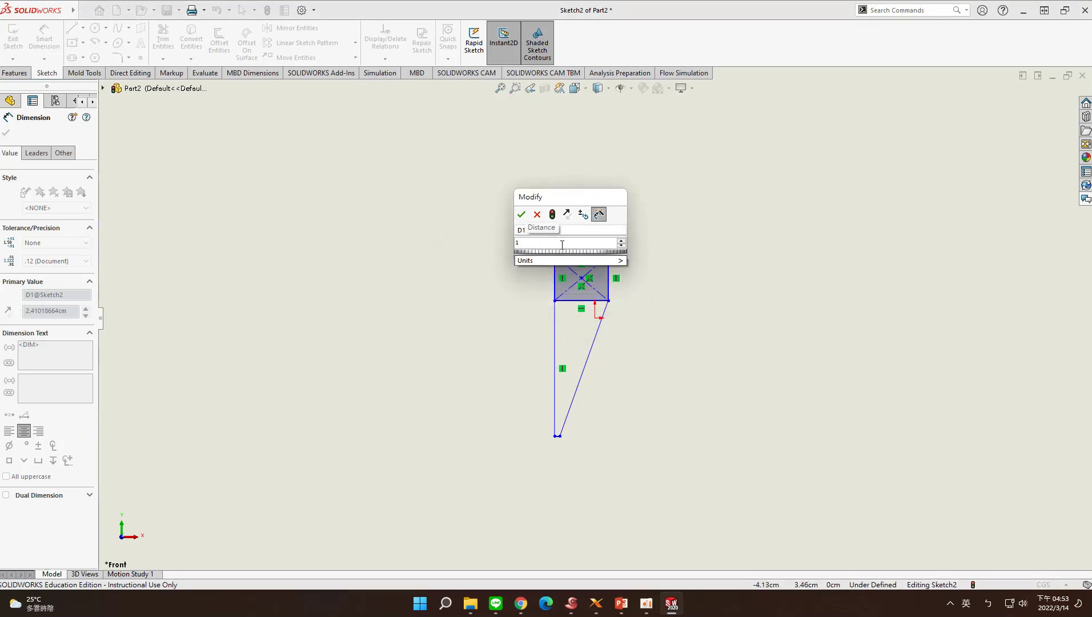
click(524, 216)
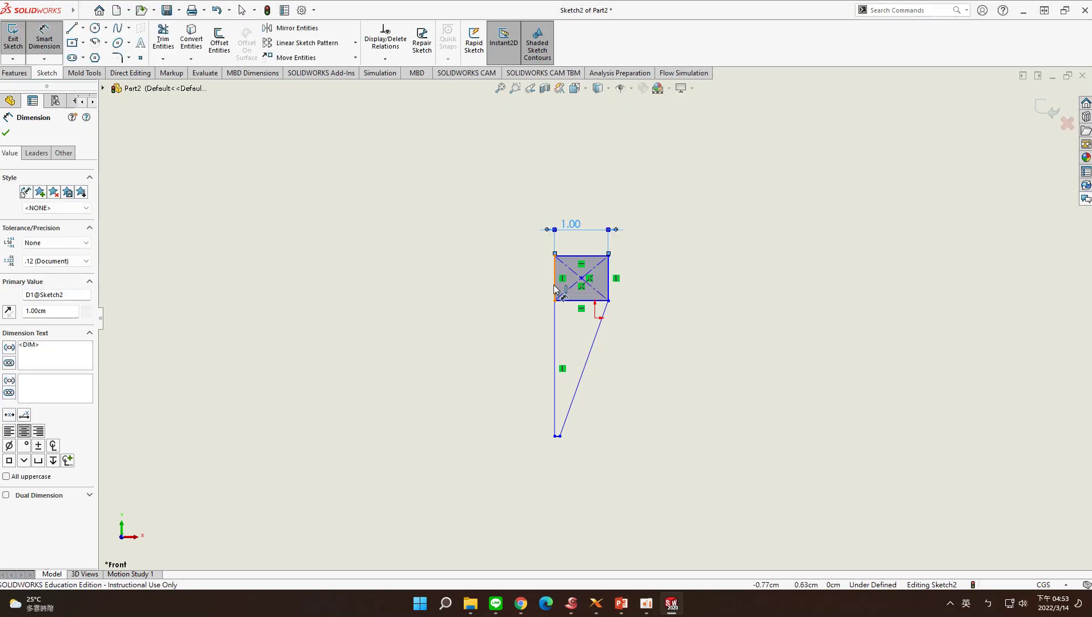
Step: Dimension the rectangle's left edge and set its height to 1 cm
click(554, 289)
click(543, 286)
text(1)
click(495, 267)
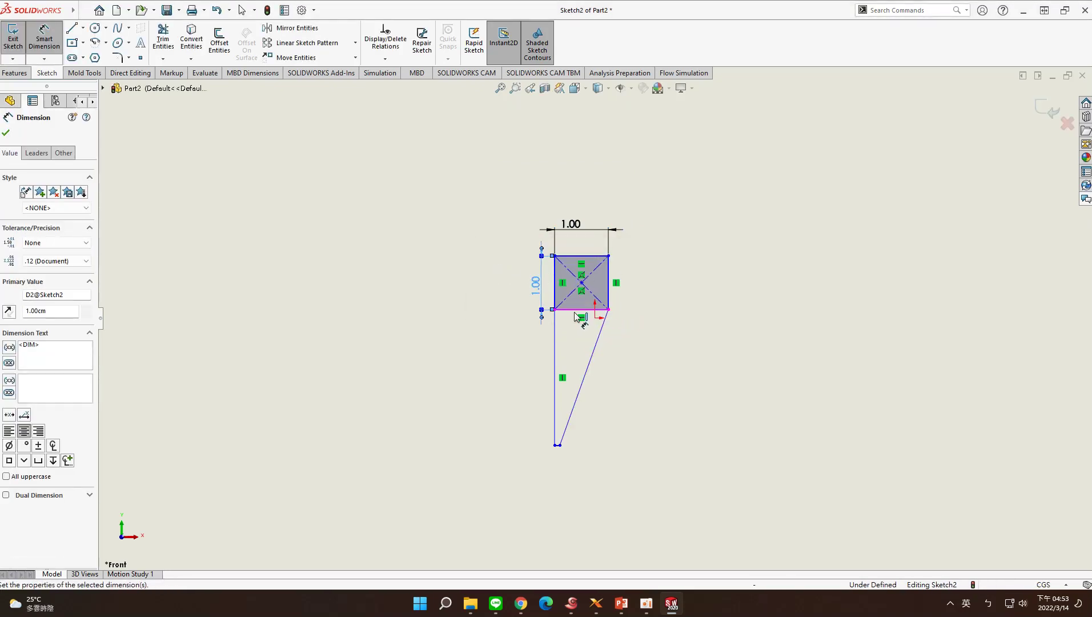
click(578, 310)
click(582, 337)
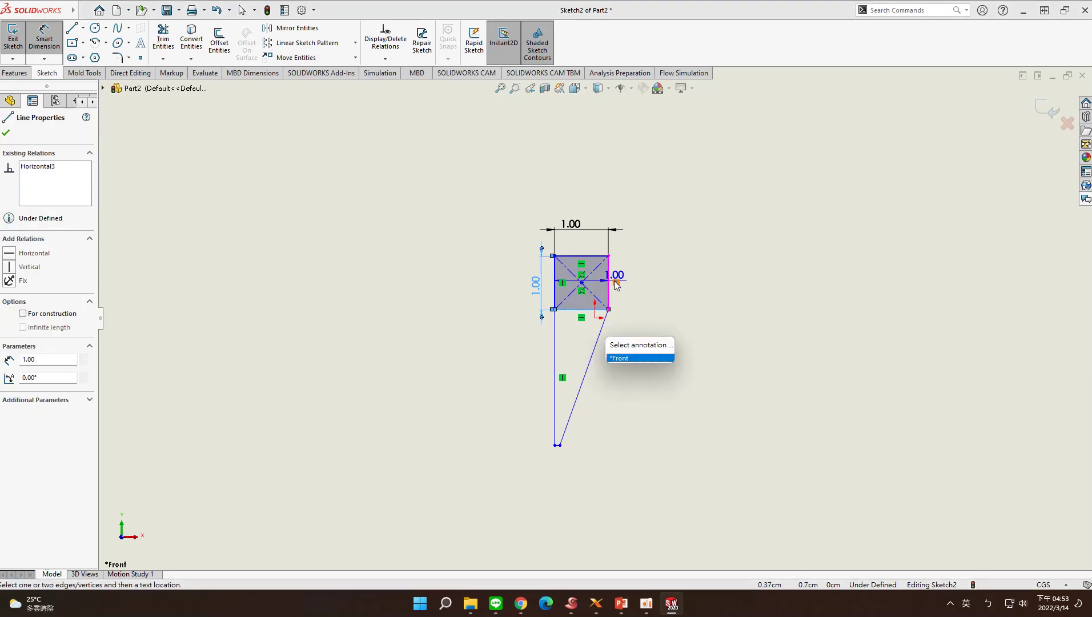
key(Escape)
click(612, 289)
key(Escape)
Step: Dimension the vertical line below the square and set its length to 2 cm
click(555, 349)
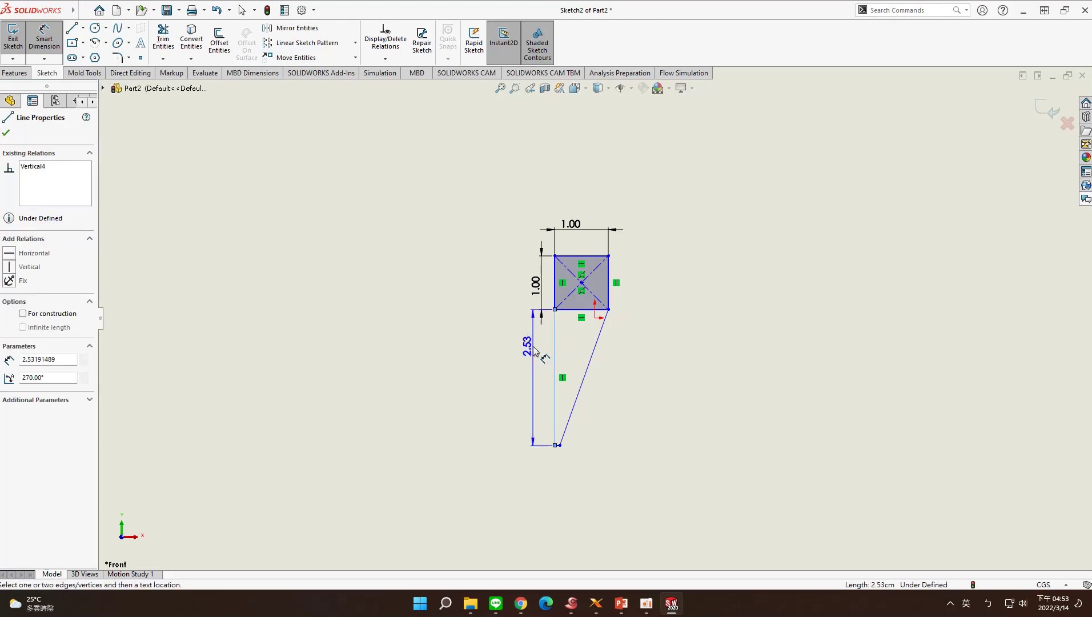
click(535, 349)
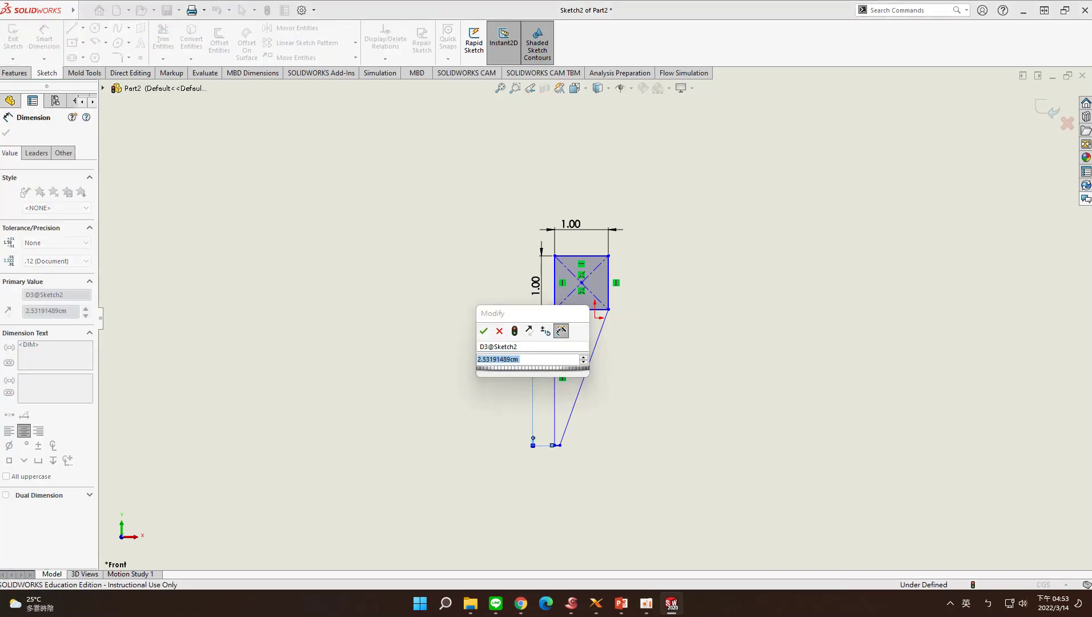
text(2)
click(483, 332)
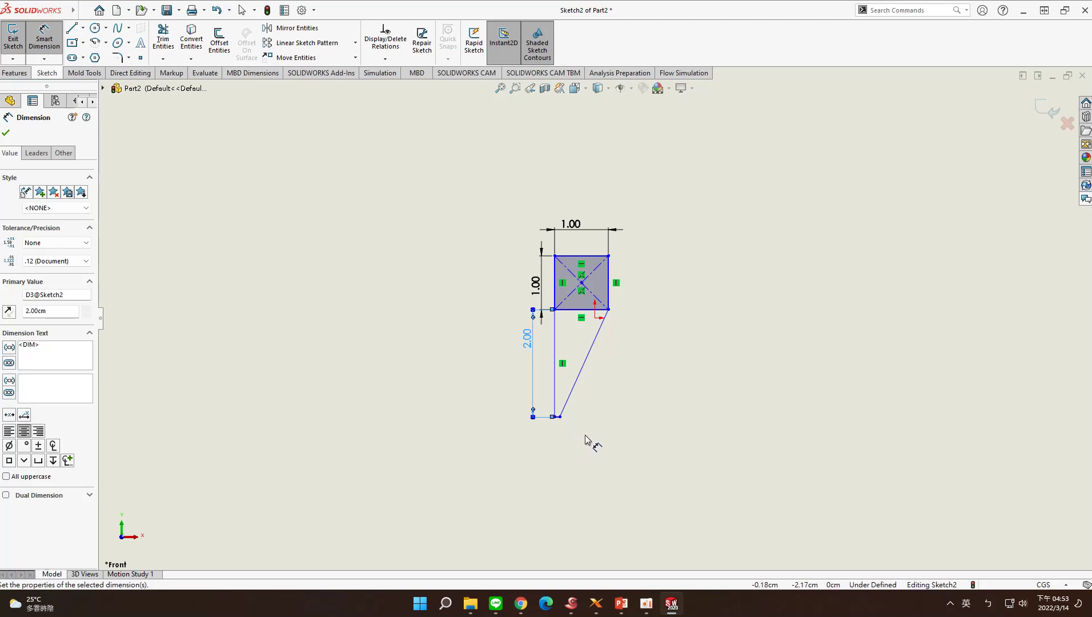
Step: Dimension the short bottom edge of the tapered outline, keeping its drawn length
scroll(536, 432, up, 3)
scroll(540, 428, down, 3)
scroll(627, 321, down, 5)
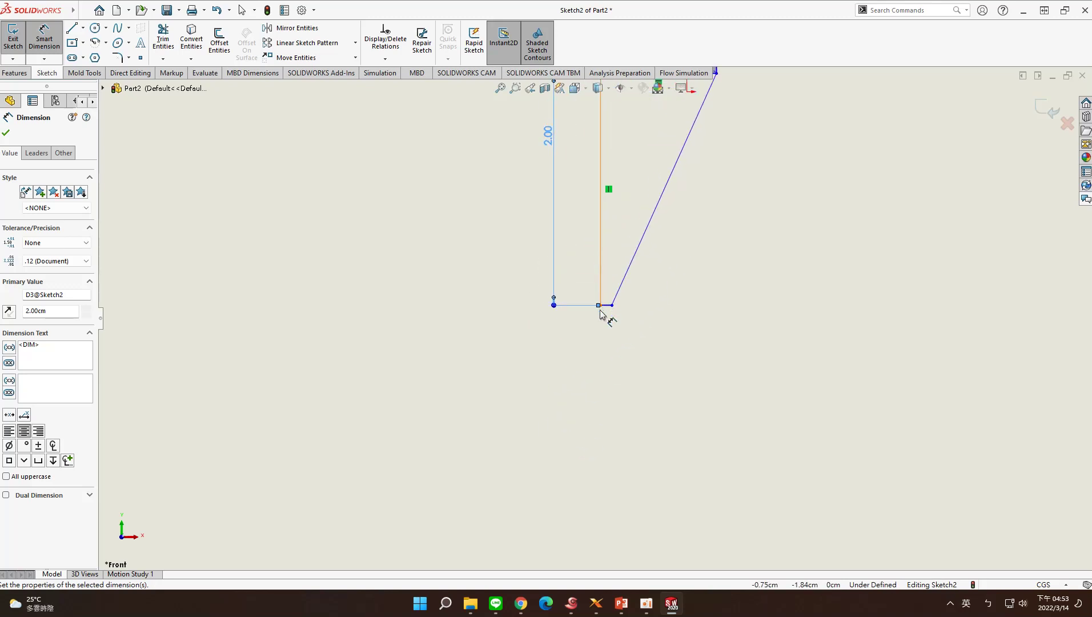
click(606, 307)
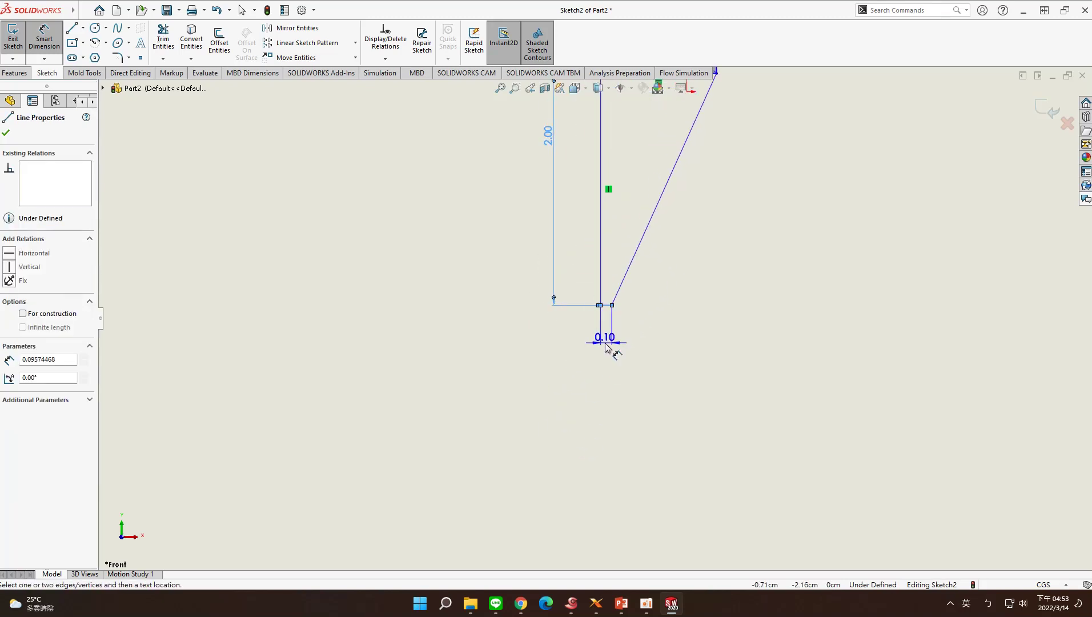
click(596, 337)
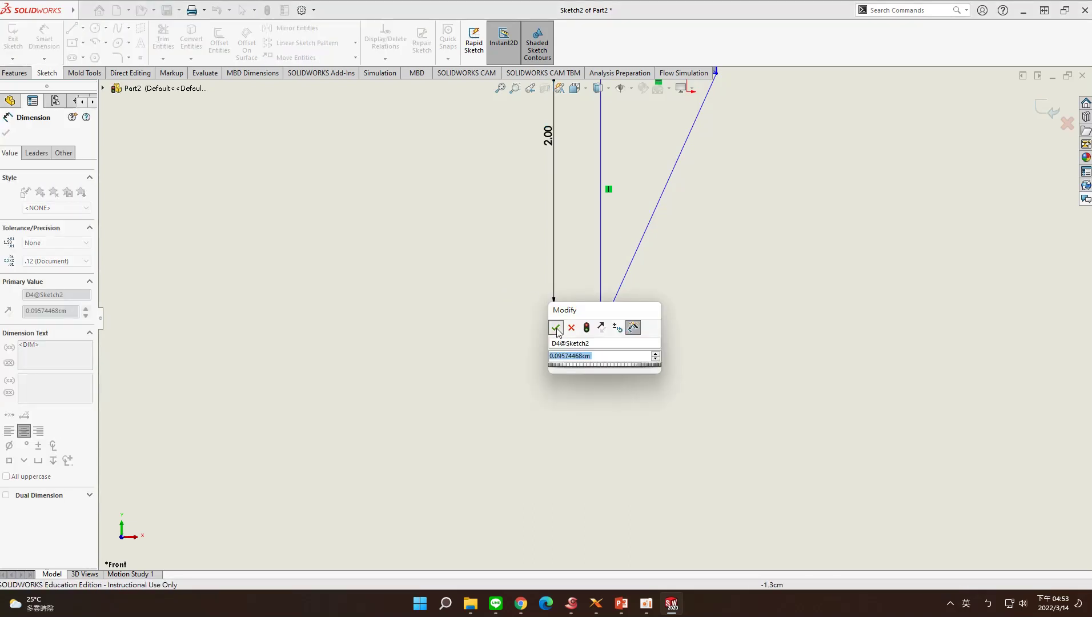
click(556, 328)
key(Escape)
double_click(610, 337)
key(Return)
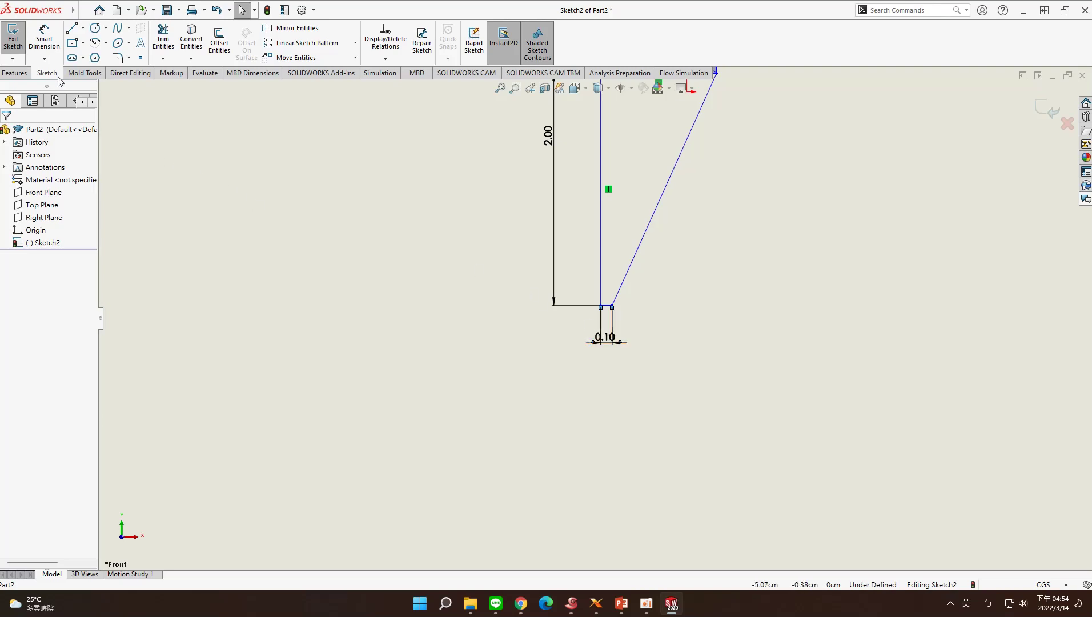
Step: Extrude only the square region of the sketch as a blind boss 1 cm deep
click(18, 73)
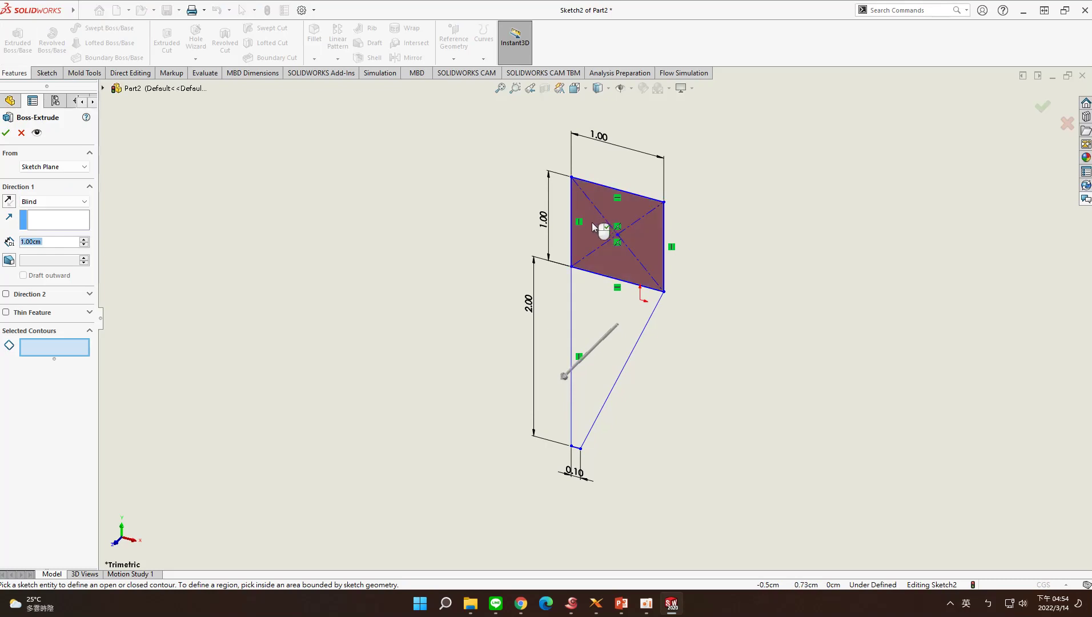
click(593, 223)
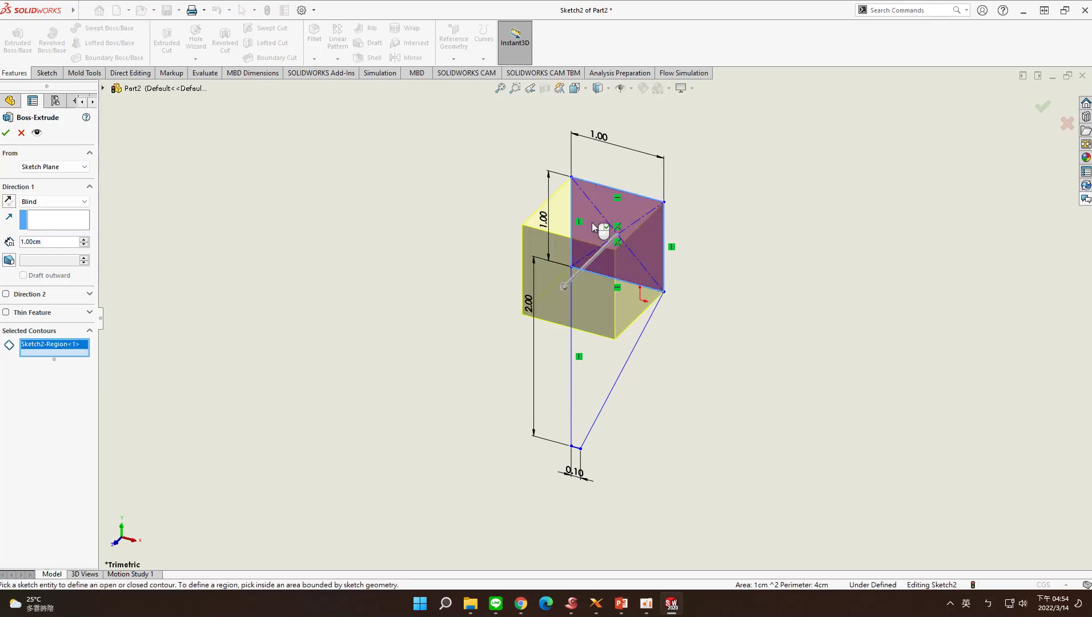
click(8, 132)
Step: Extrude the tapered region of the same sketch 1 cm deep, merged with the cube above it
mouse_move(617, 303)
middle_down()
mouse_move(768, 304)
mouse_move(790, 273)
mouse_move(955, 337)
middle_up()
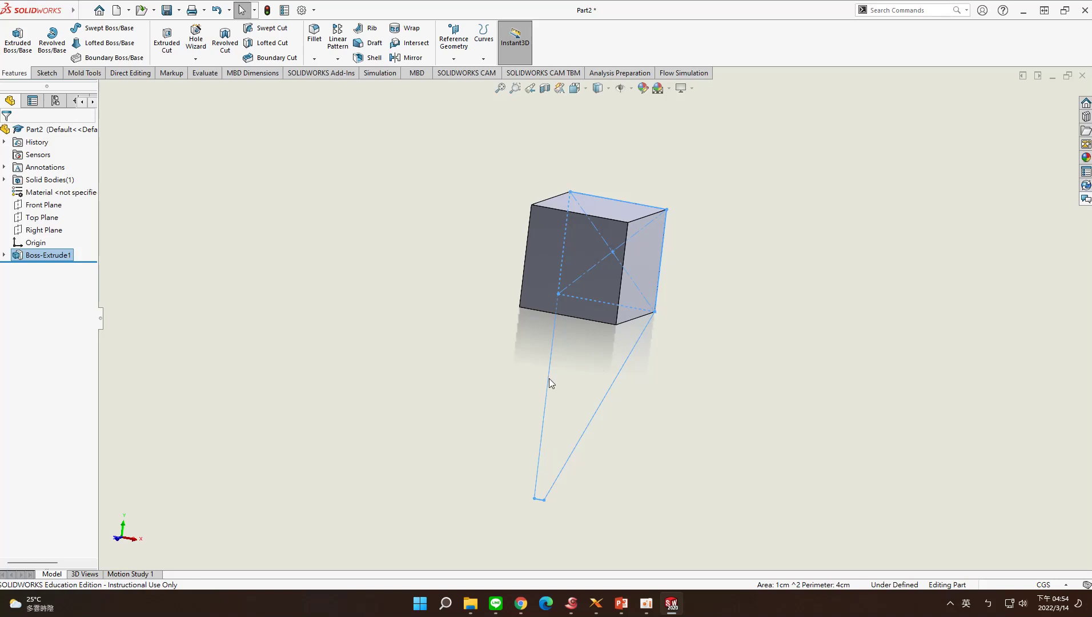
click(4, 255)
click(45, 267)
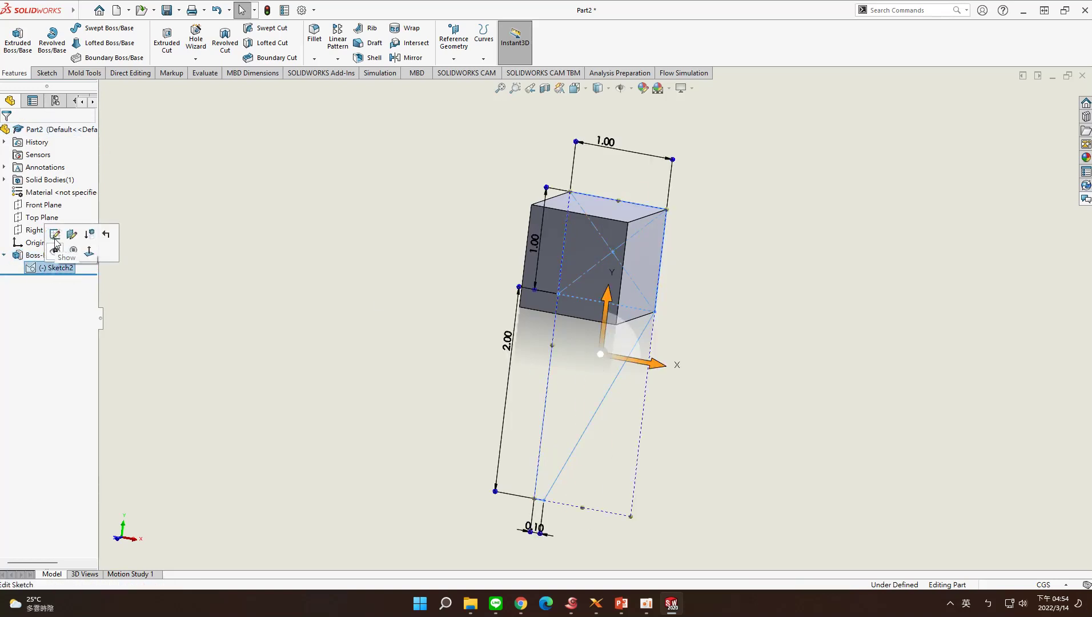
click(18, 38)
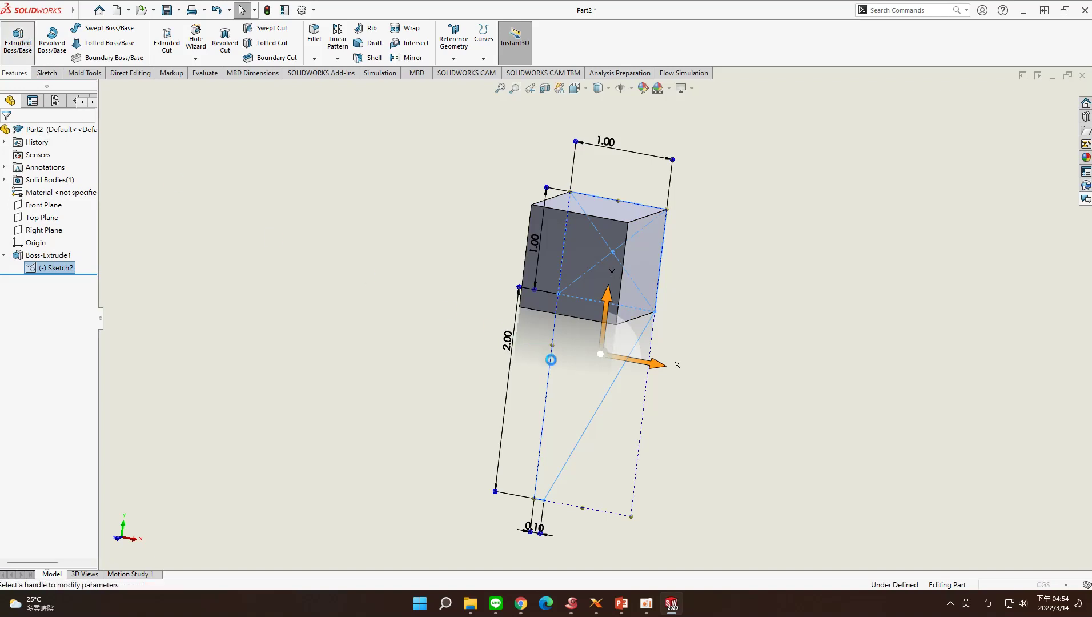
click(578, 372)
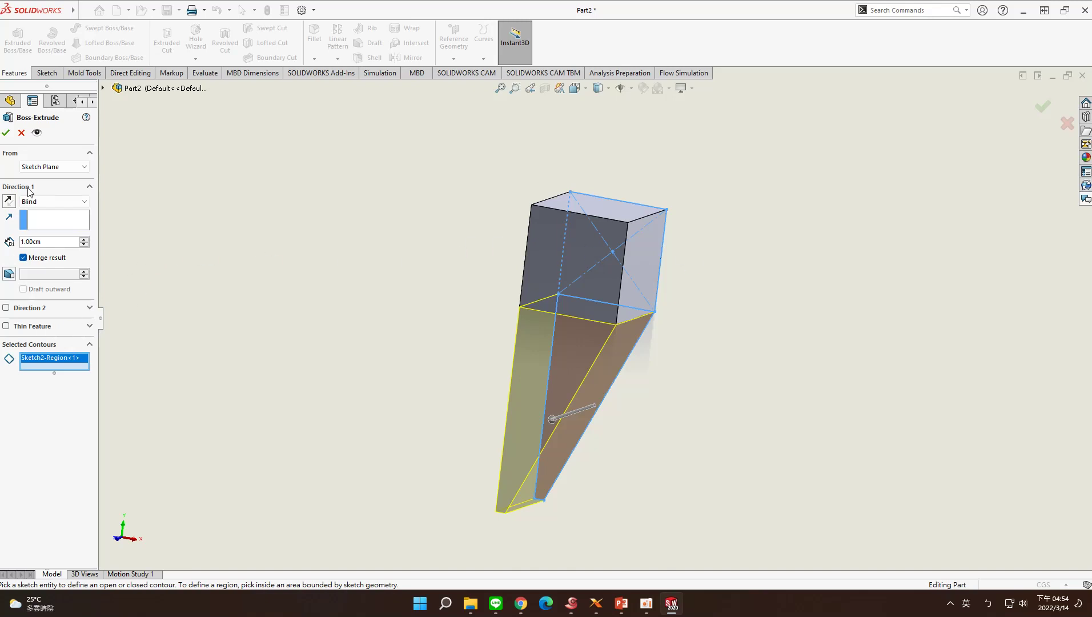
click(5, 134)
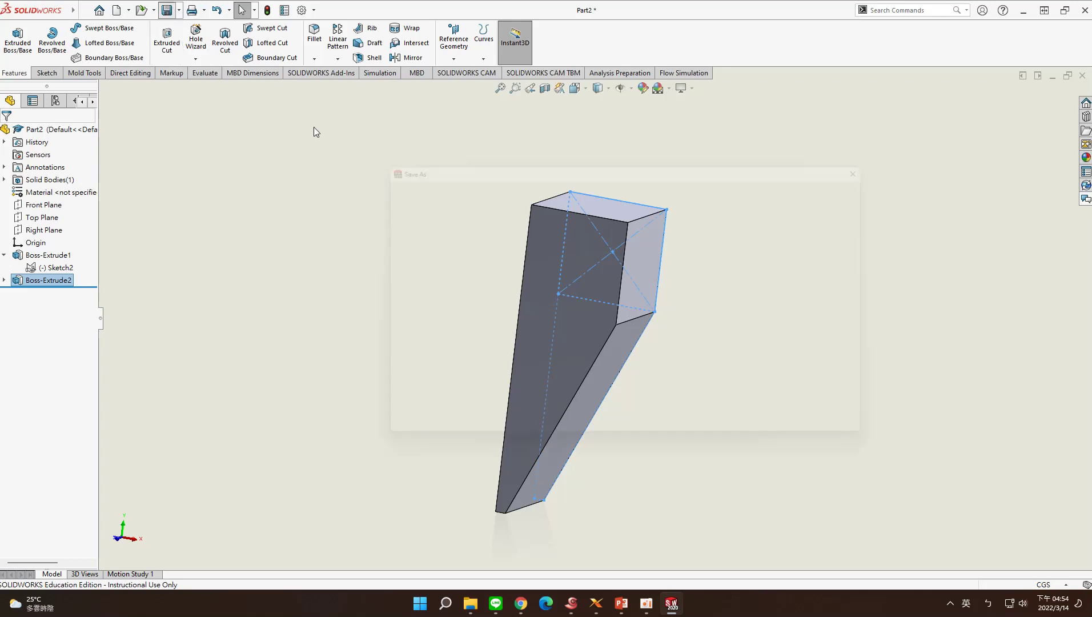
Step: Save the tapered part on the desktop under the file name Part1.SLDPRT
scroll(542, 288, down, 3)
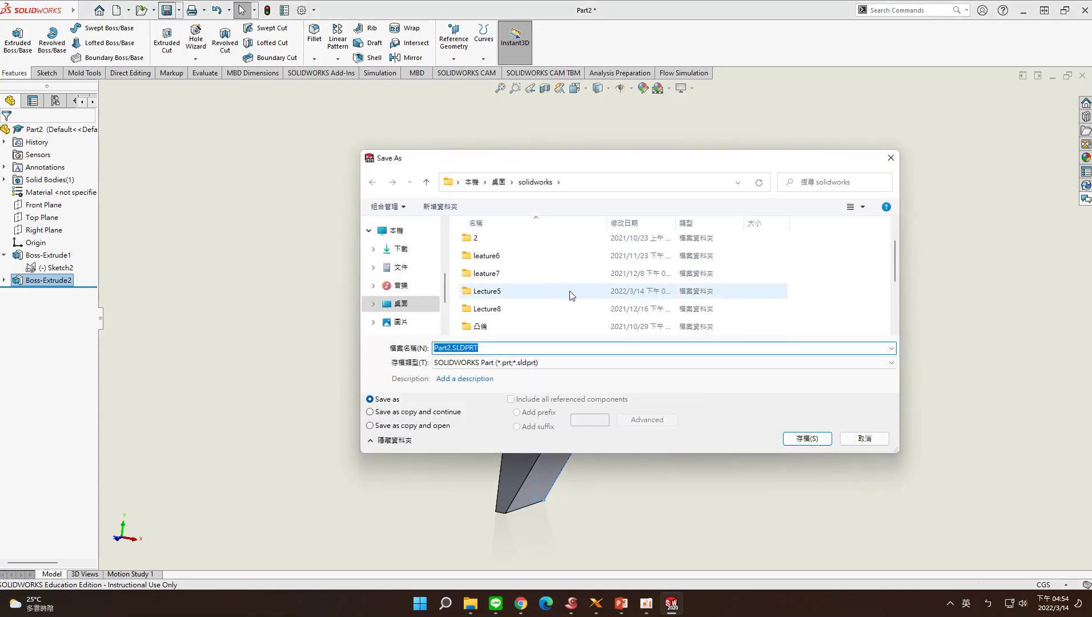
scroll(570, 295, down, 3)
click(440, 349)
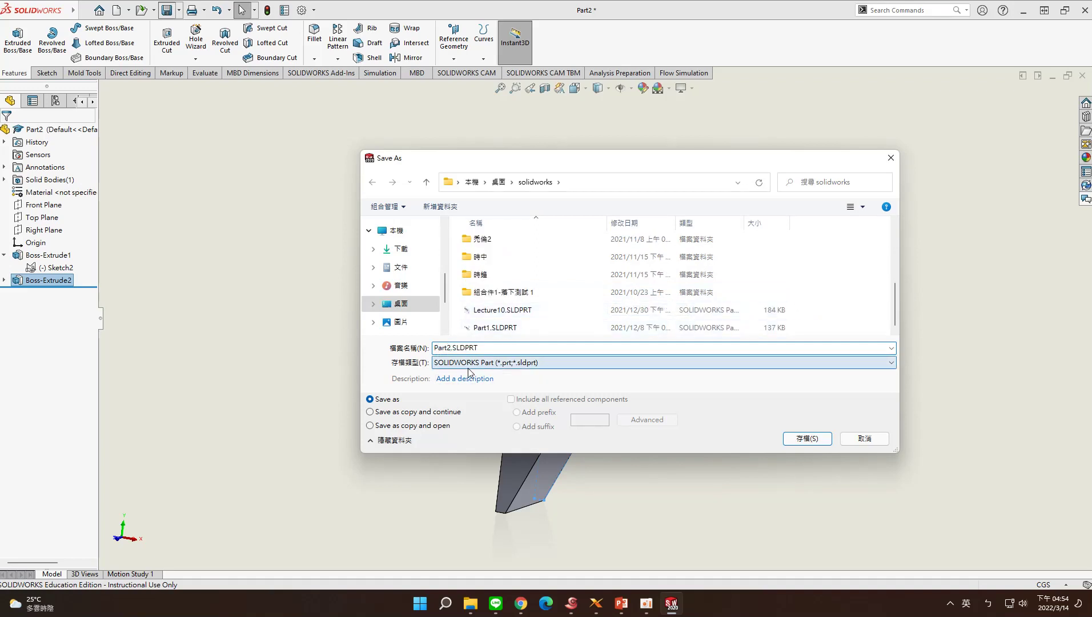
key(BackSpace)
text(1)
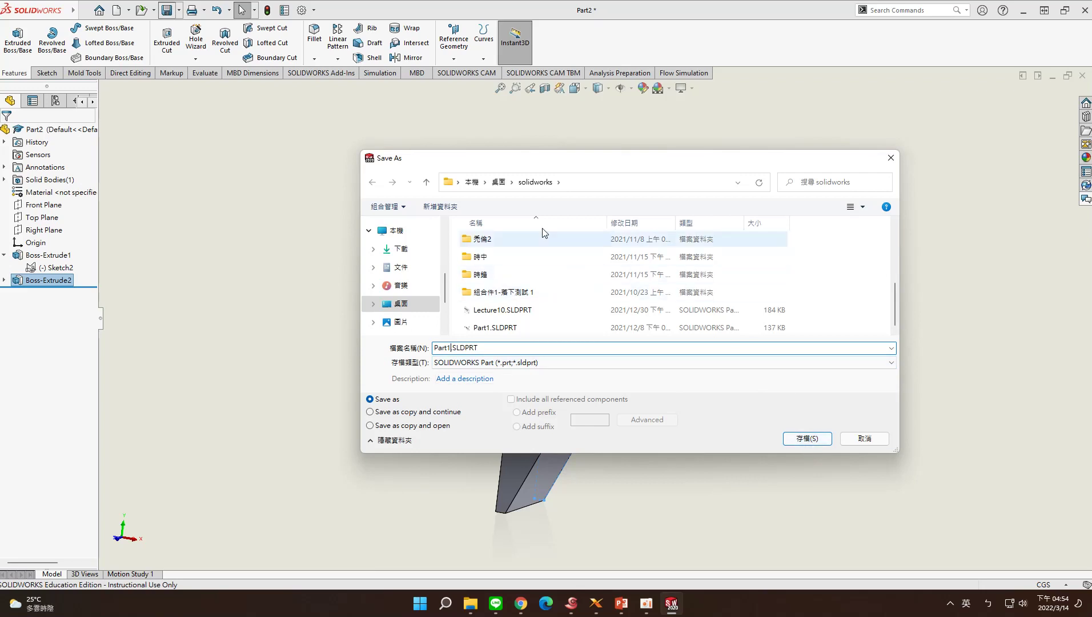
click(496, 182)
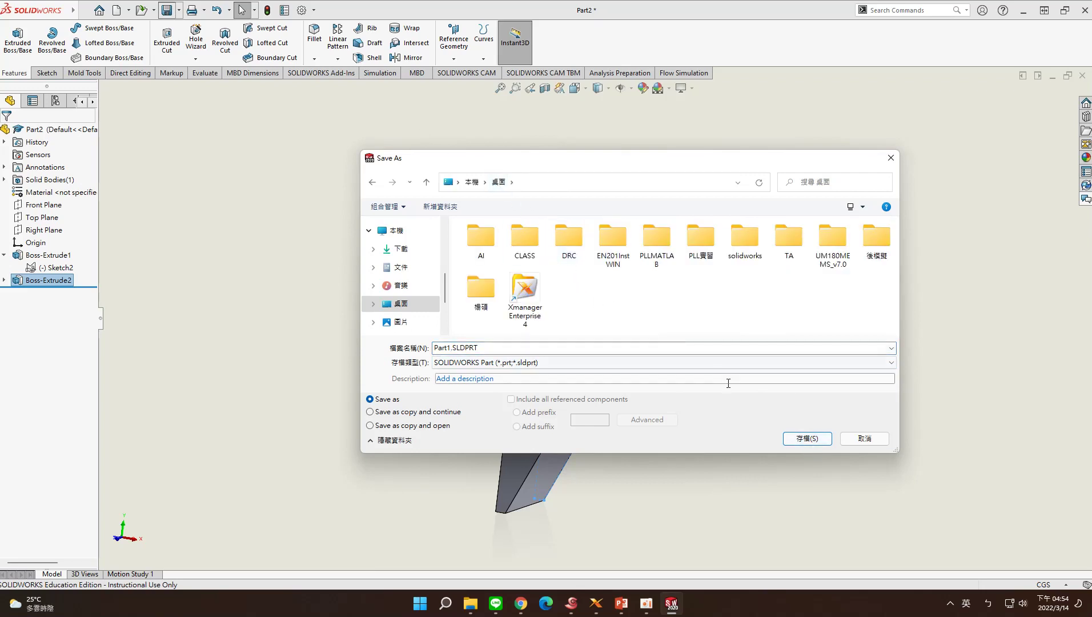
click(804, 439)
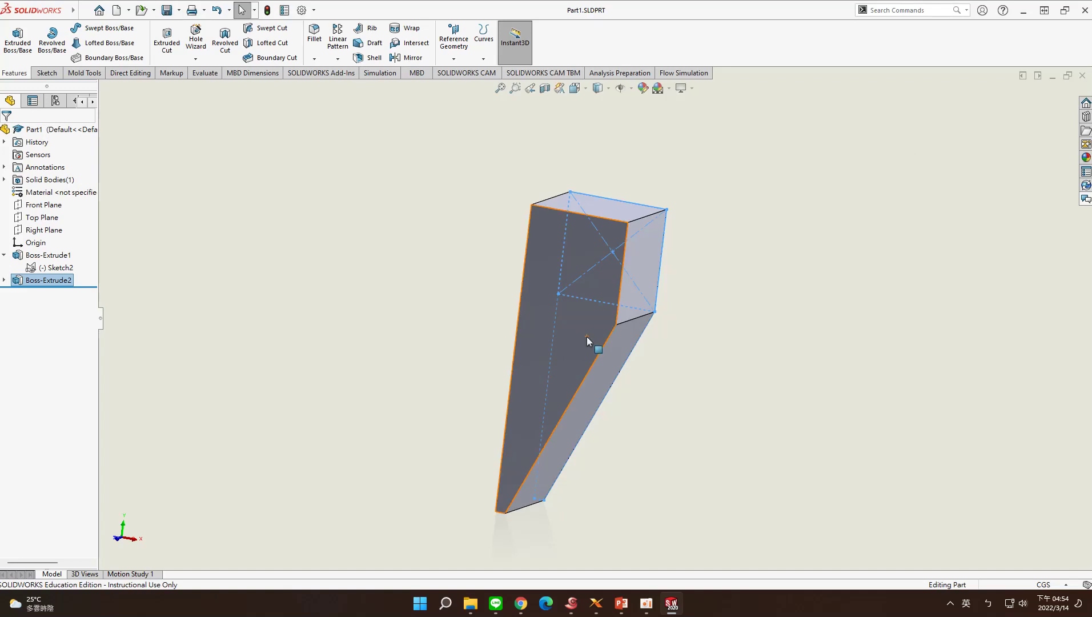
Step: Create a new part document and start a sketch on the Front Plane
click(117, 11)
double_click(308, 218)
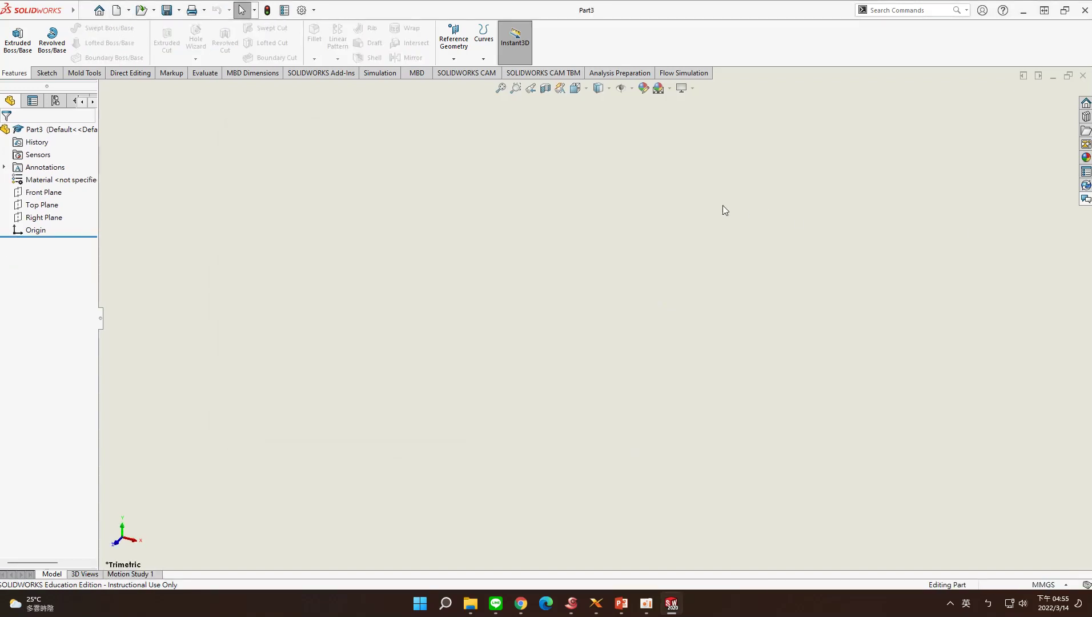
click(47, 73)
click(34, 192)
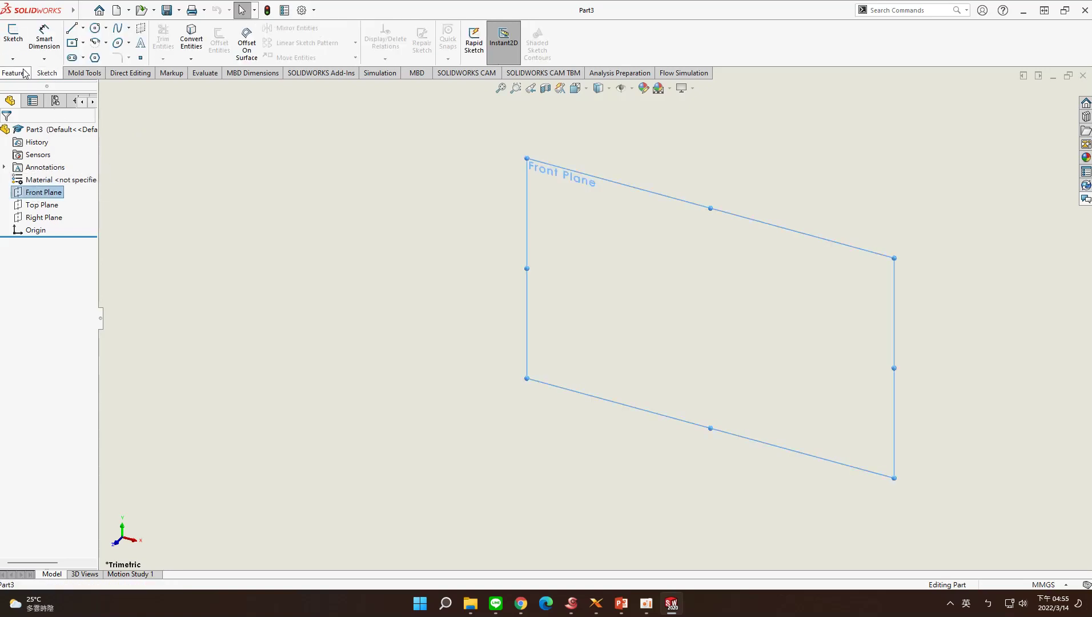
click(13, 34)
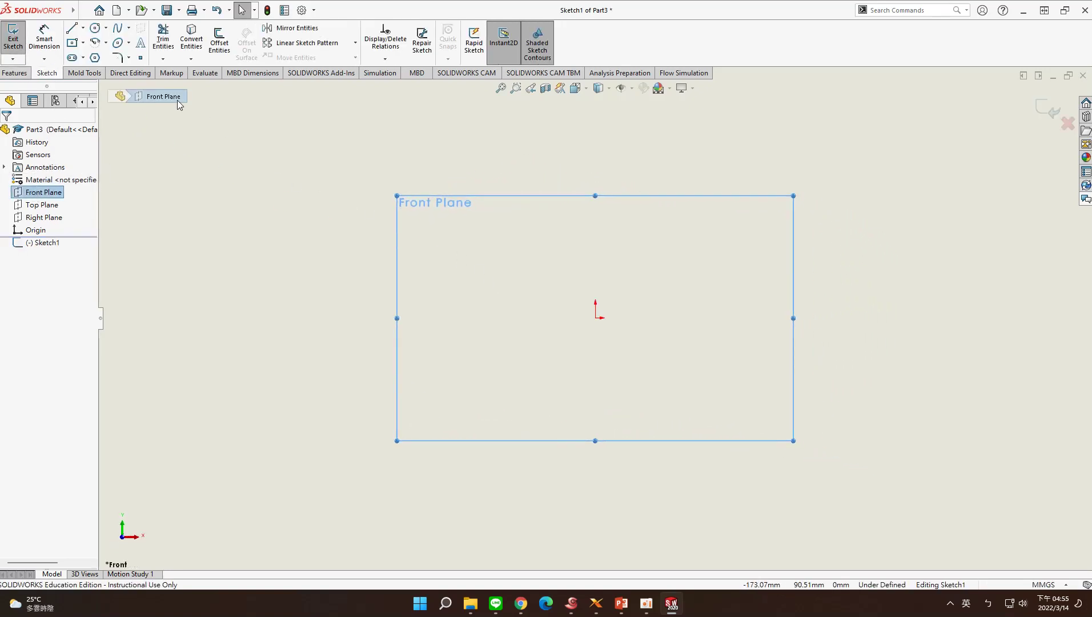
Step: Draw an upright center rectangle about 40.5 mm wide and 106 mm high beside the origin
click(488, 256)
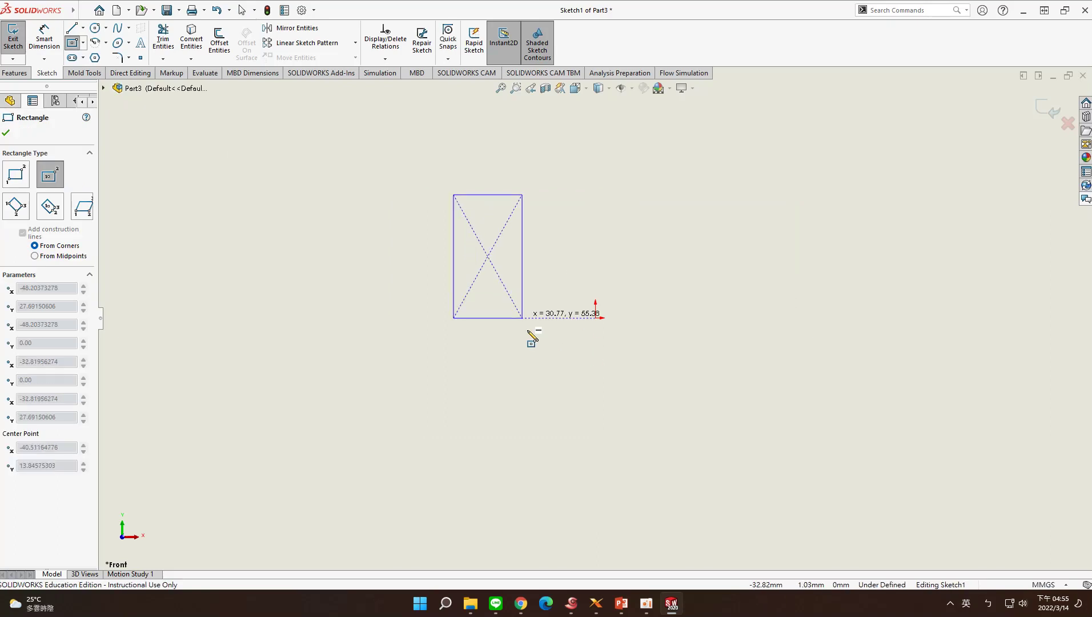
click(533, 374)
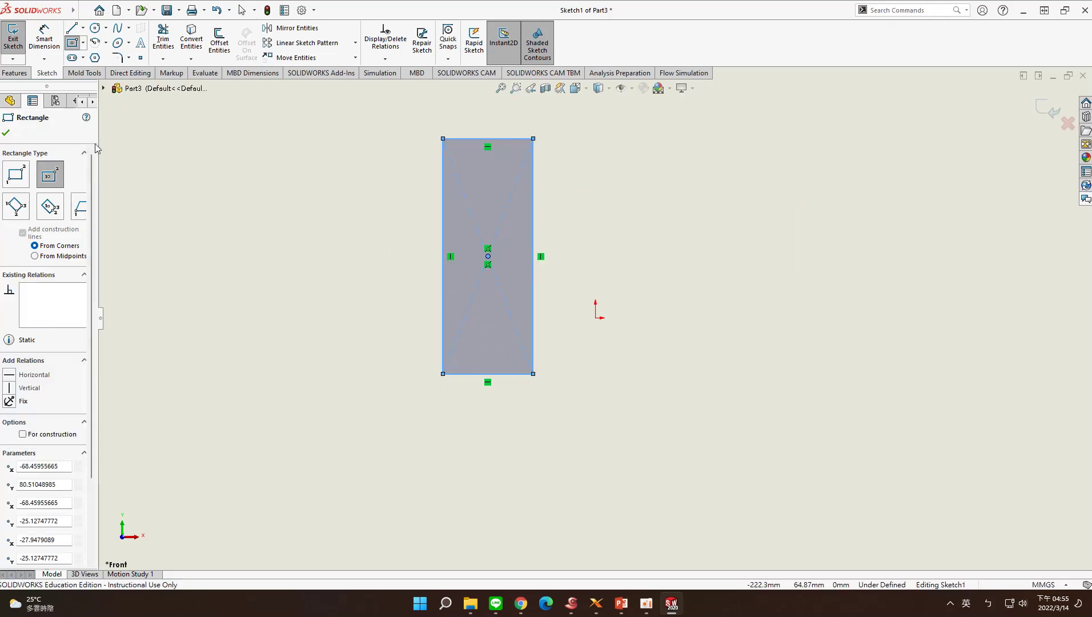
key(Escape)
Step: Switch the document units to CGS (centimeter, gram, second) and reopen the rectangle's sketch for editing
click(1043, 584)
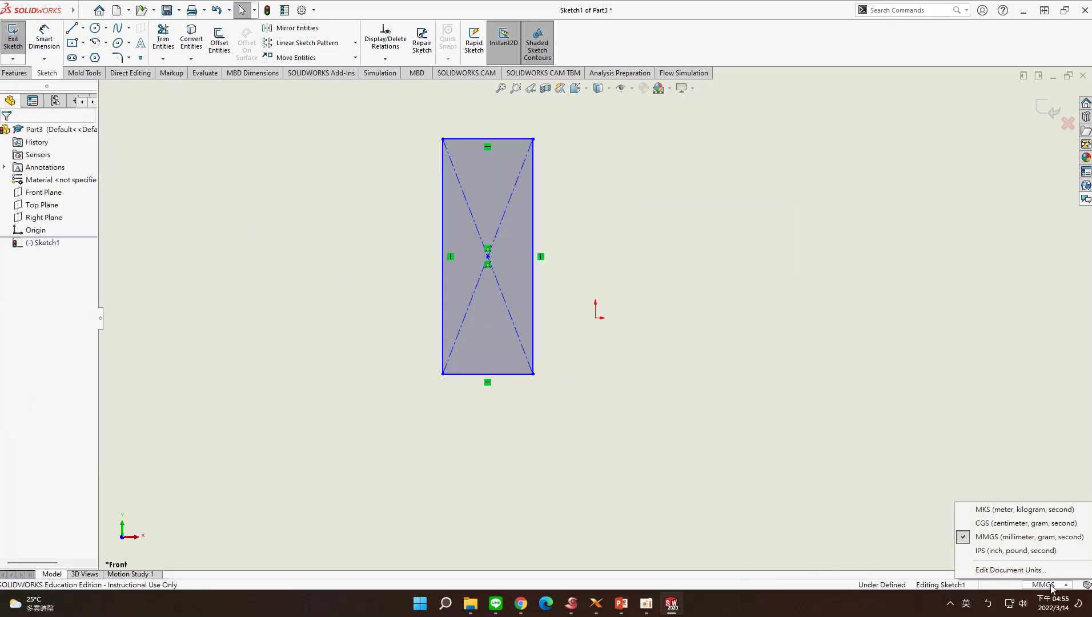
click(1027, 522)
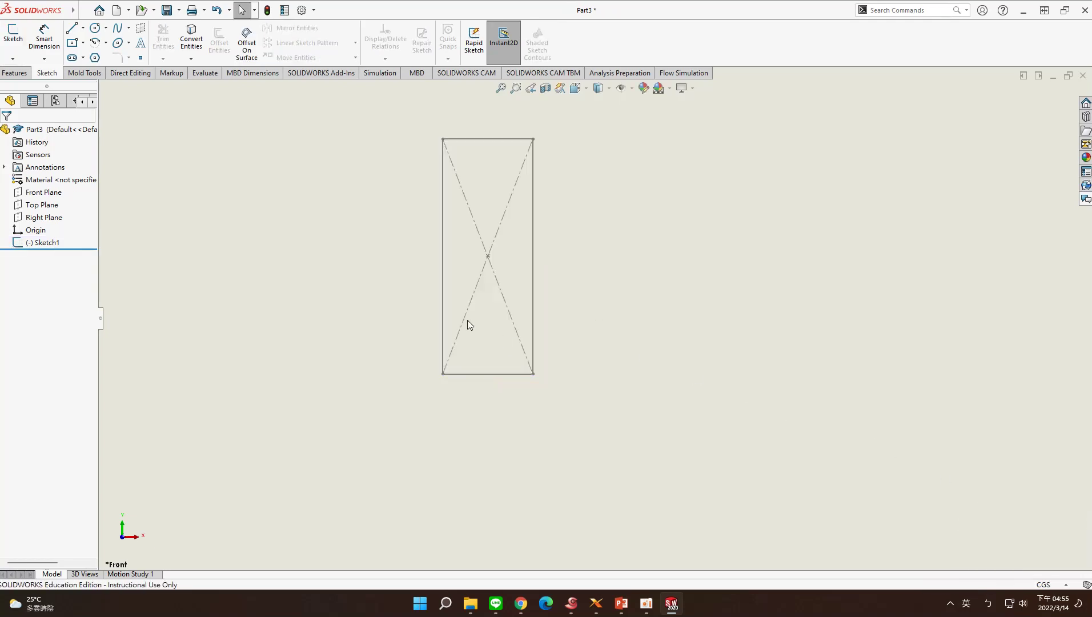
click(42, 242)
click(13, 38)
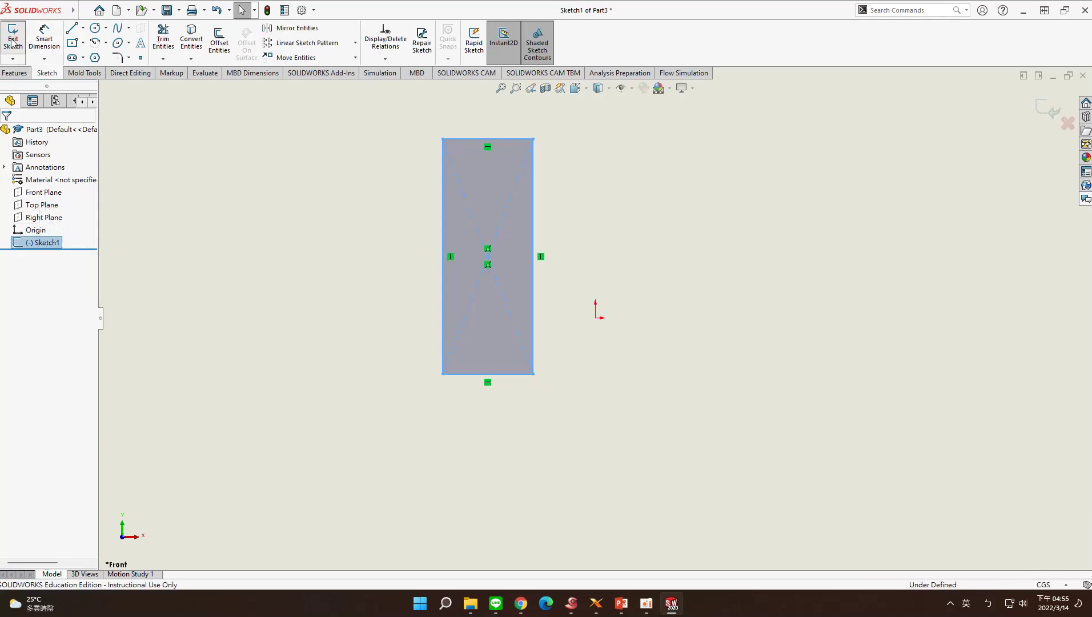
Step: Dimension the rectangle's top edge and set its width to 1 cm
click(44, 39)
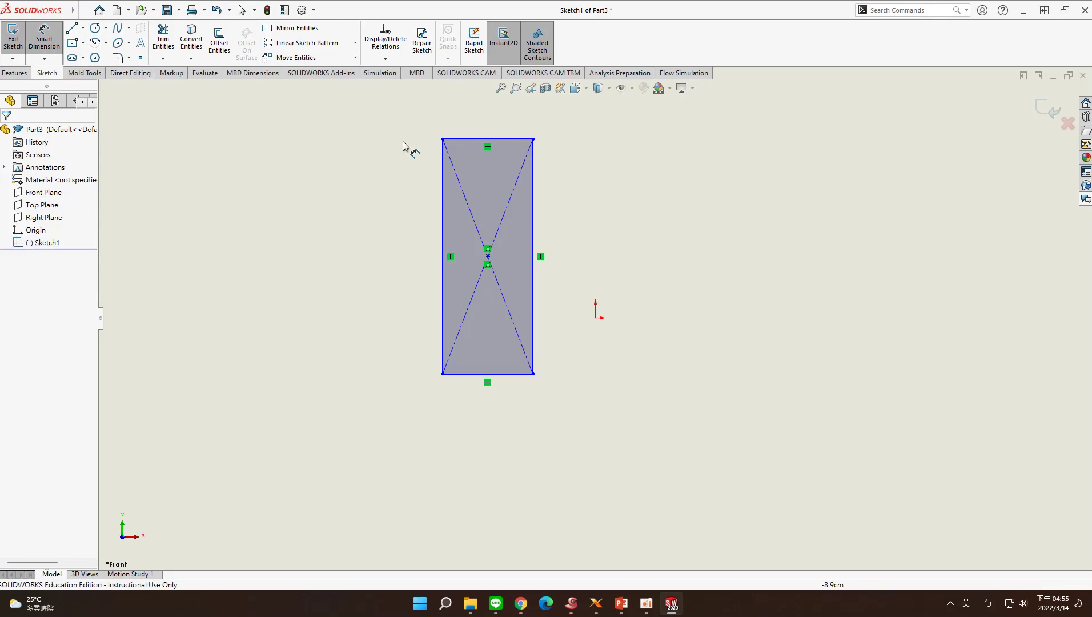
click(492, 138)
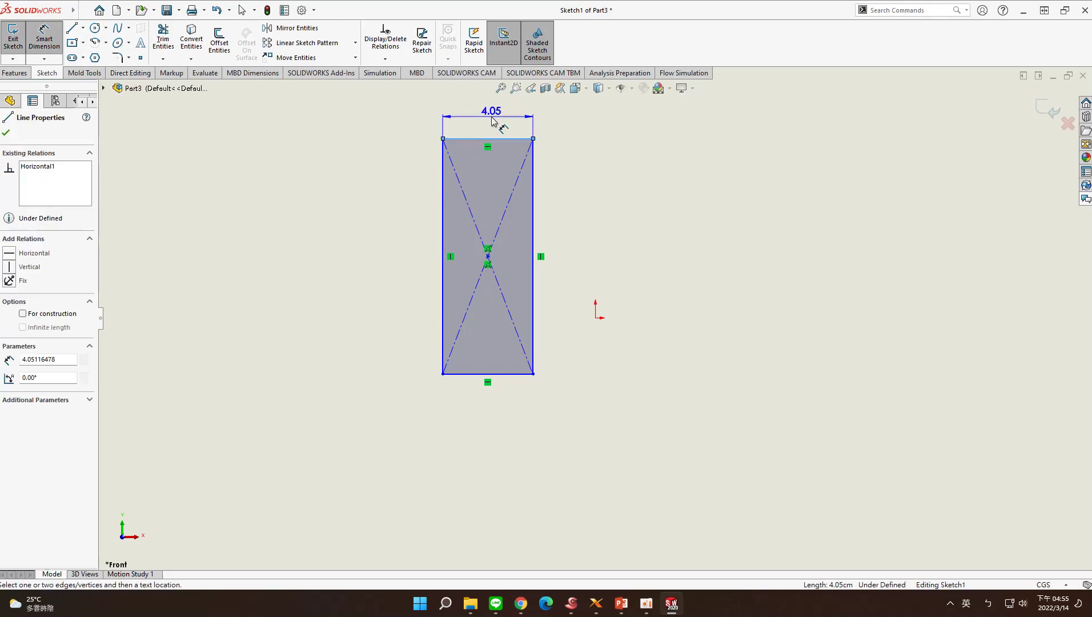
click(491, 118)
text(1)
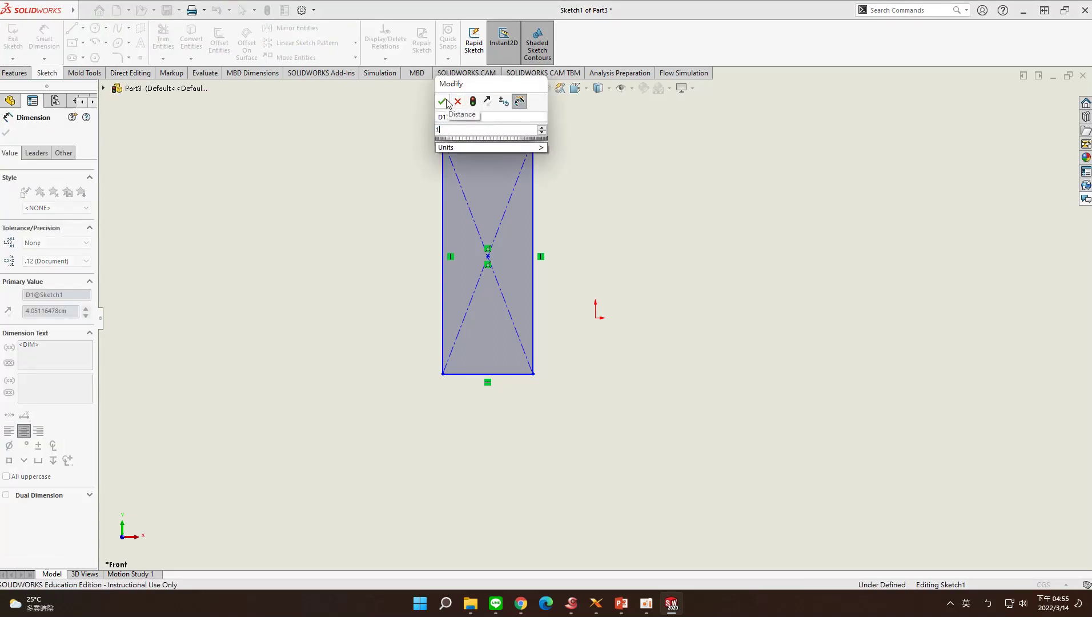
click(442, 102)
Step: Dimension the rectangle's left edge and set its height to 2.19 cm
click(442, 190)
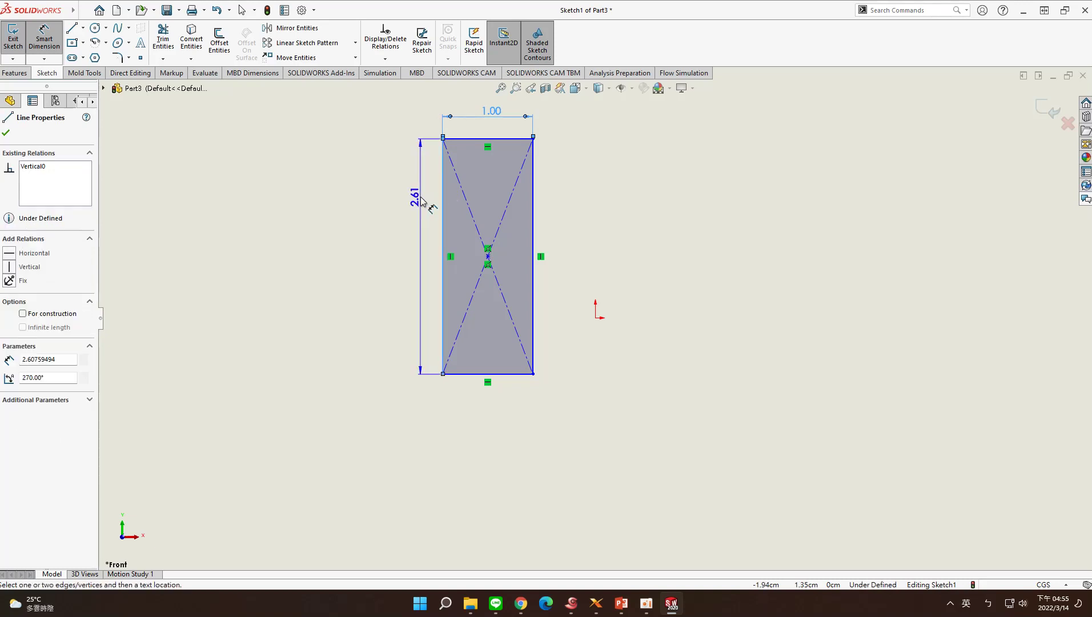
click(422, 201)
text(2.19)
key(Return)
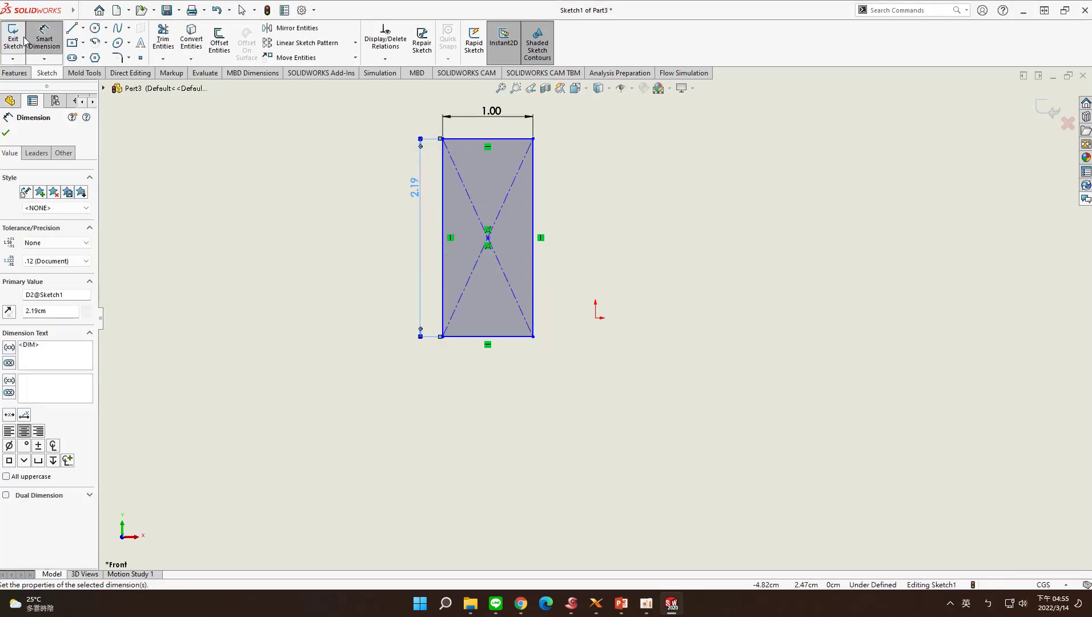
Step: Extrude the rectangle as a blind boss 0.1 cm deep
click(9, 76)
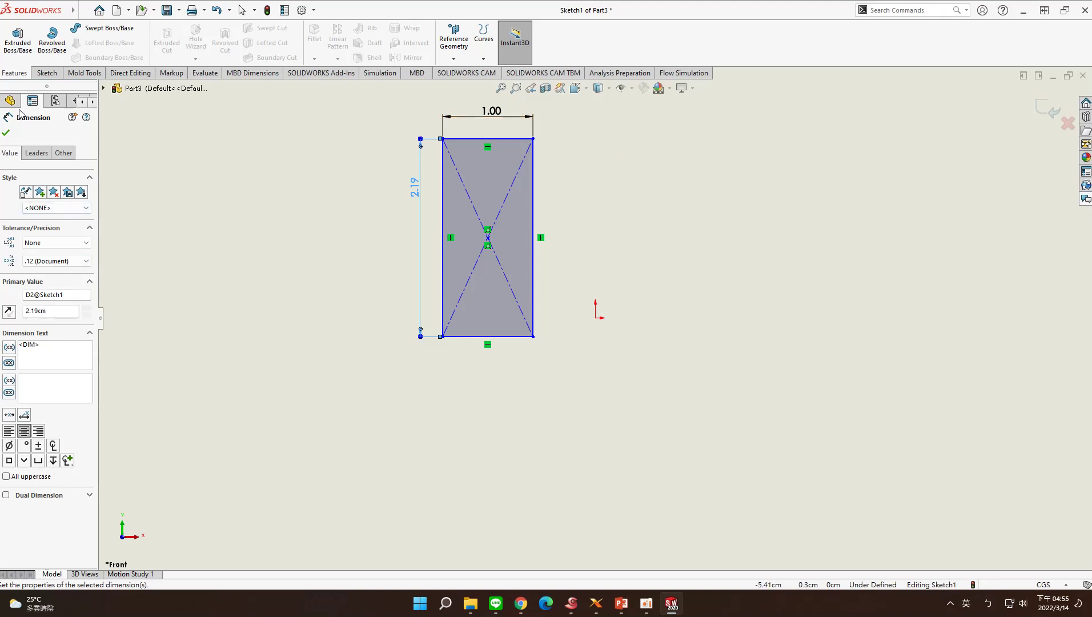
click(17, 39)
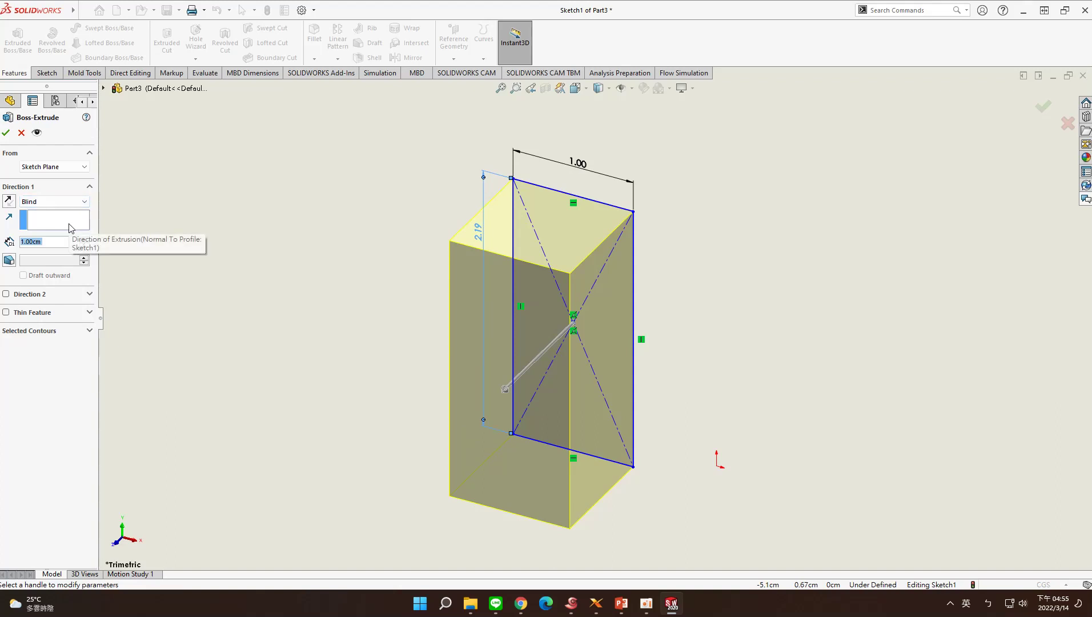
text(0.1)
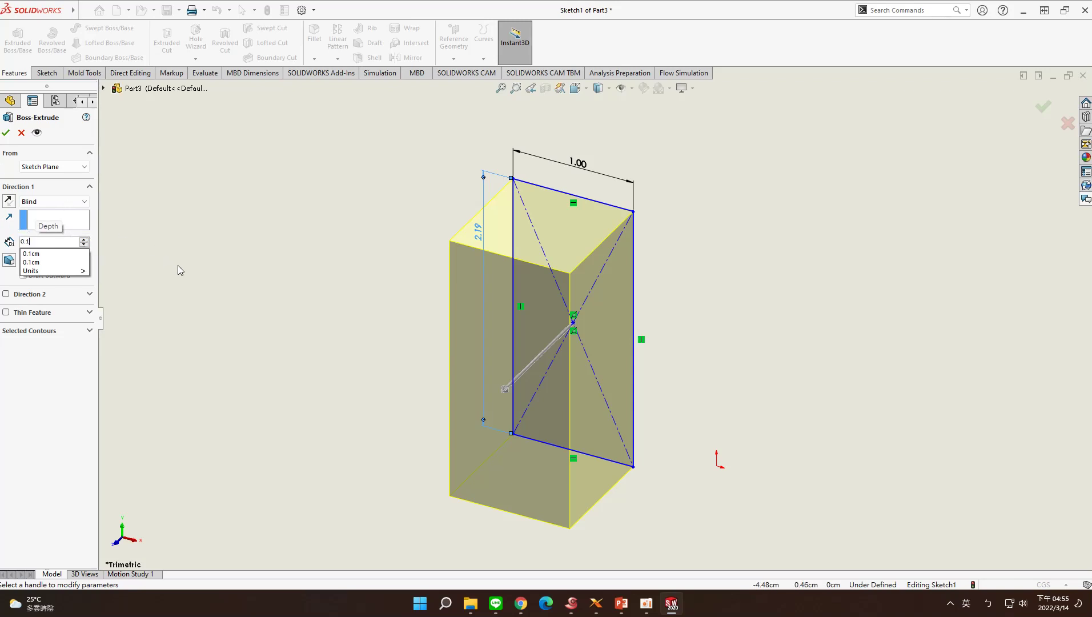
key(Return)
click(6, 132)
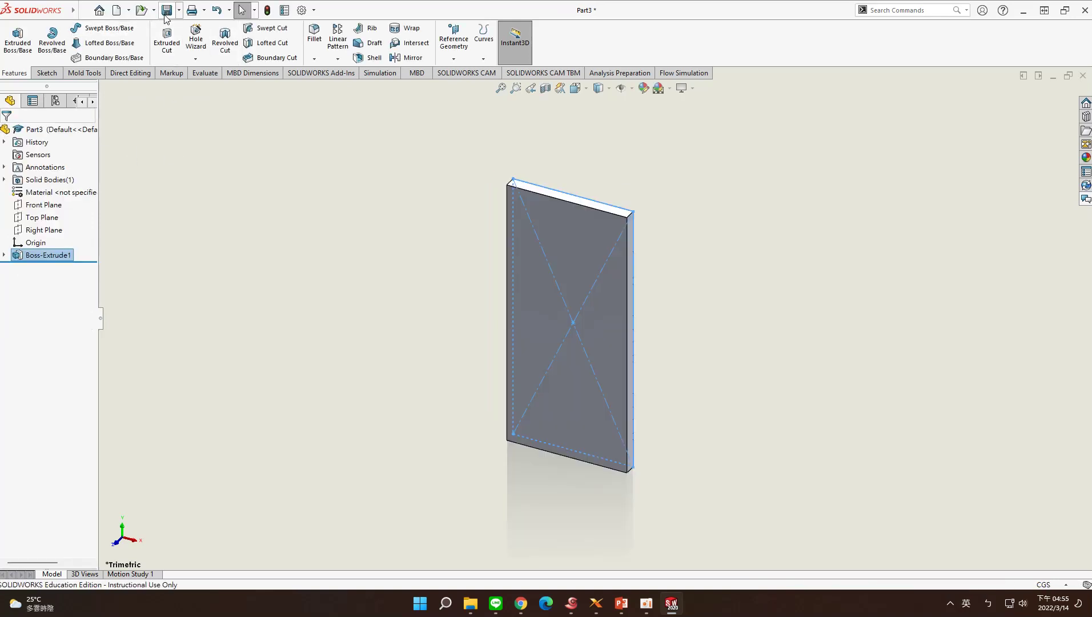
Step: Save the thin plate on the desktop under the file name Part2.SLDPRT
click(171, 17)
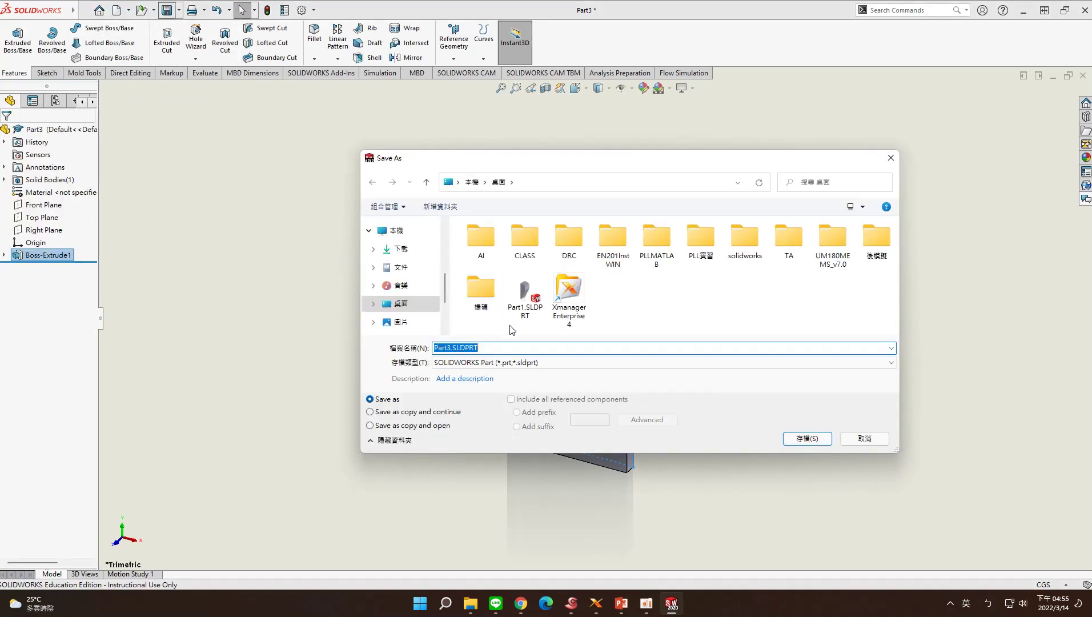
click(454, 349)
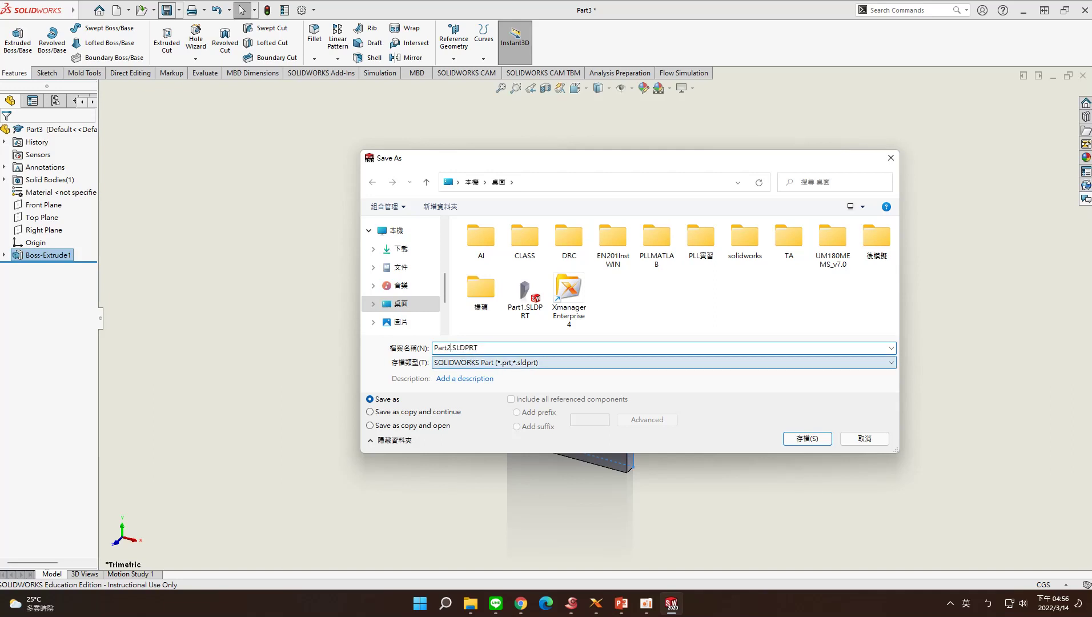
key(Return)
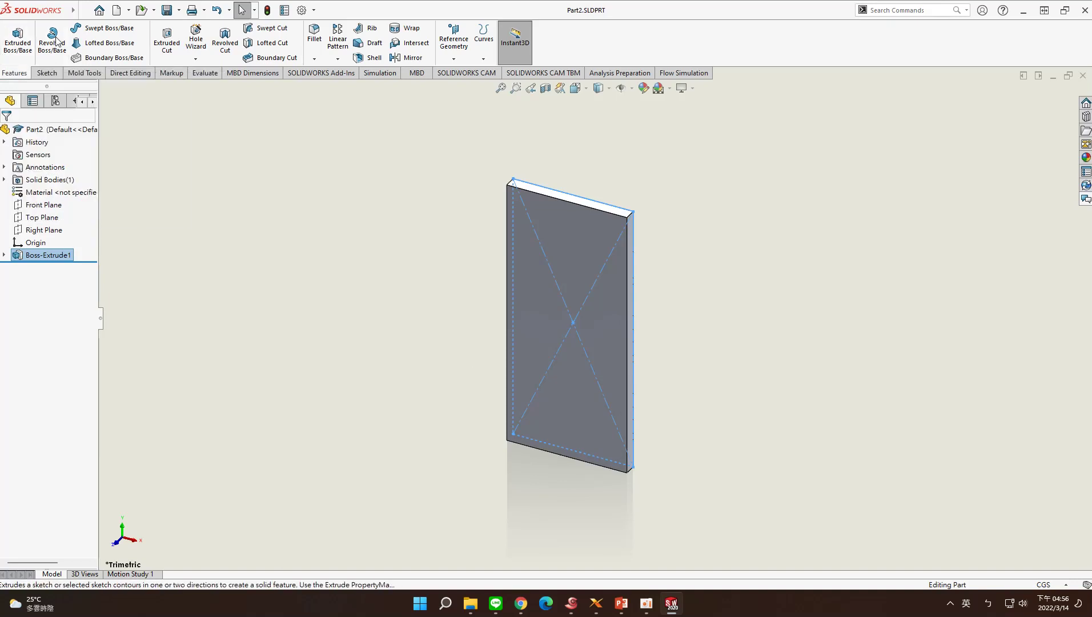
Step: Create another new part document and start a sketch on its Front Plane
click(128, 10)
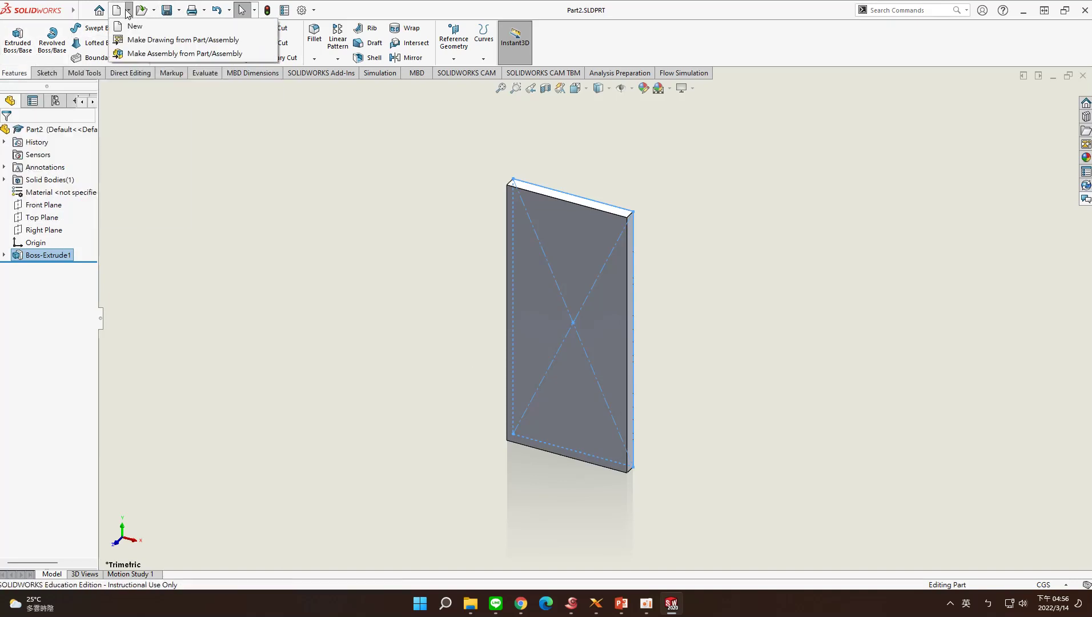
click(122, 11)
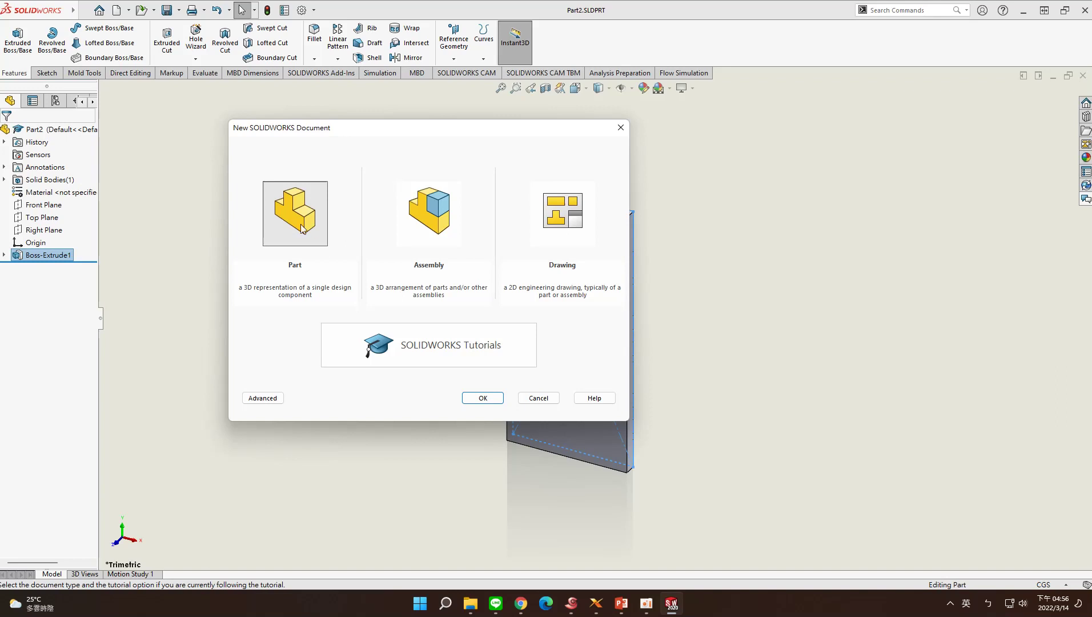
double_click(283, 215)
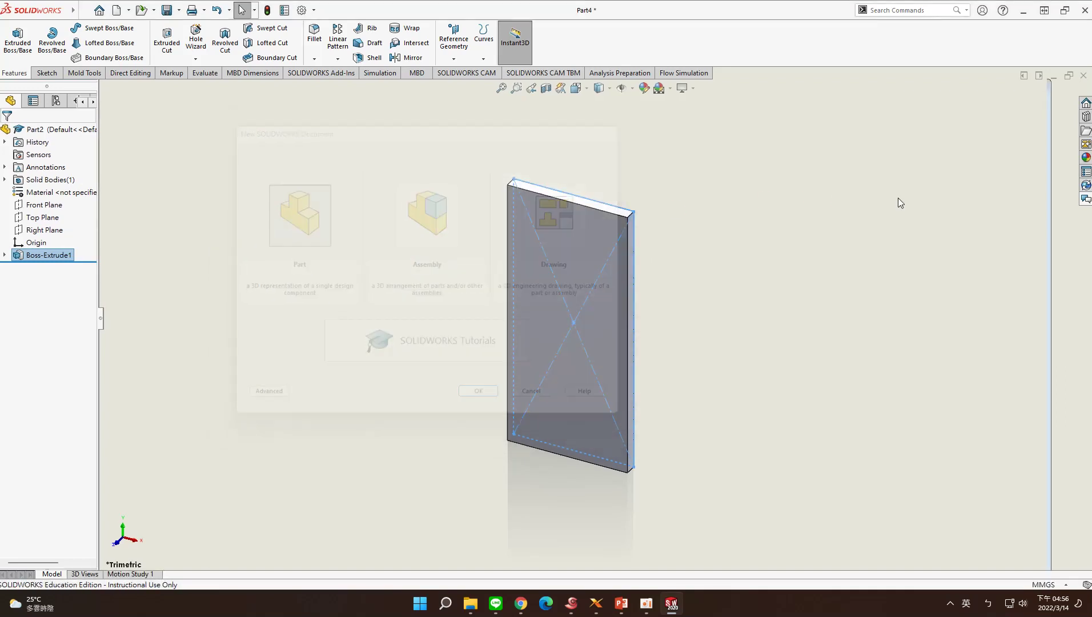
click(46, 73)
click(17, 51)
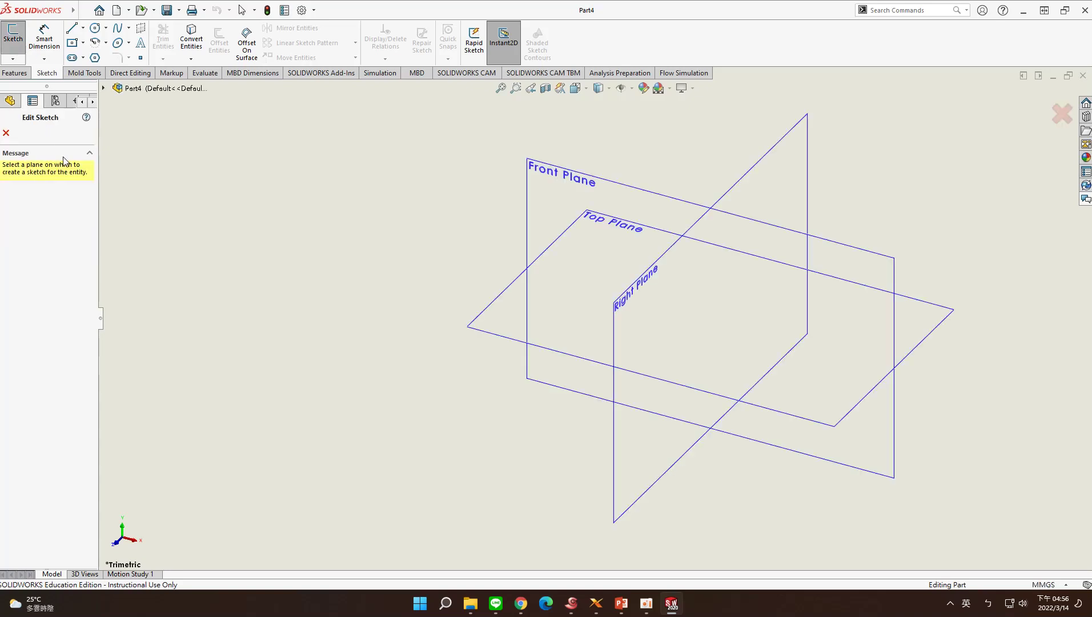
click(560, 189)
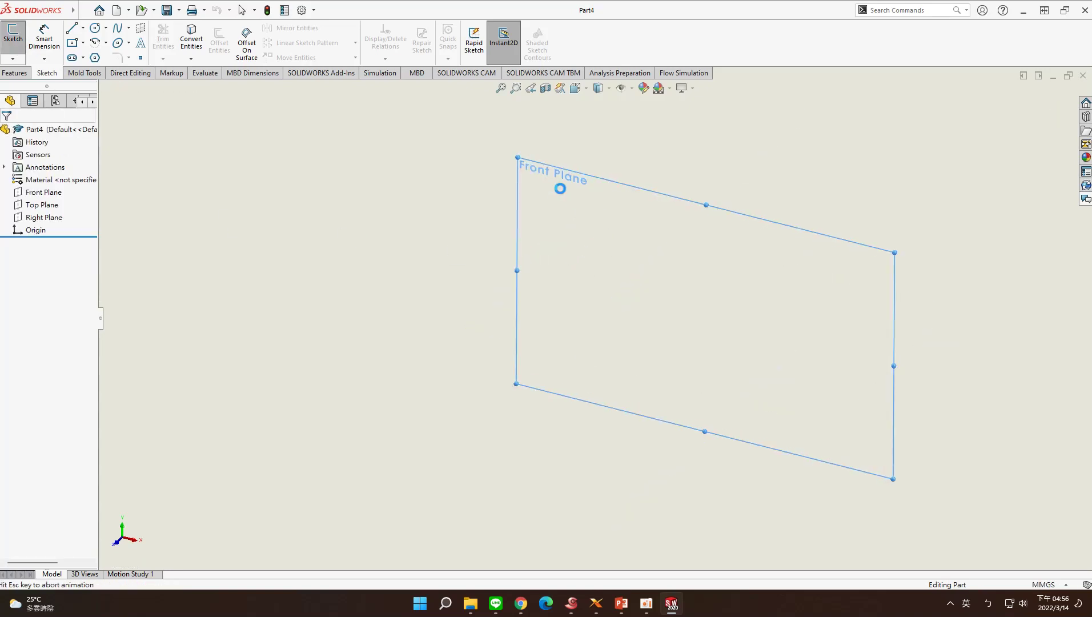
Step: Draw a closed four-line outline about 81 mm high with horizontal top and short bottom edges, a vertical left side and a slanted right side
click(71, 43)
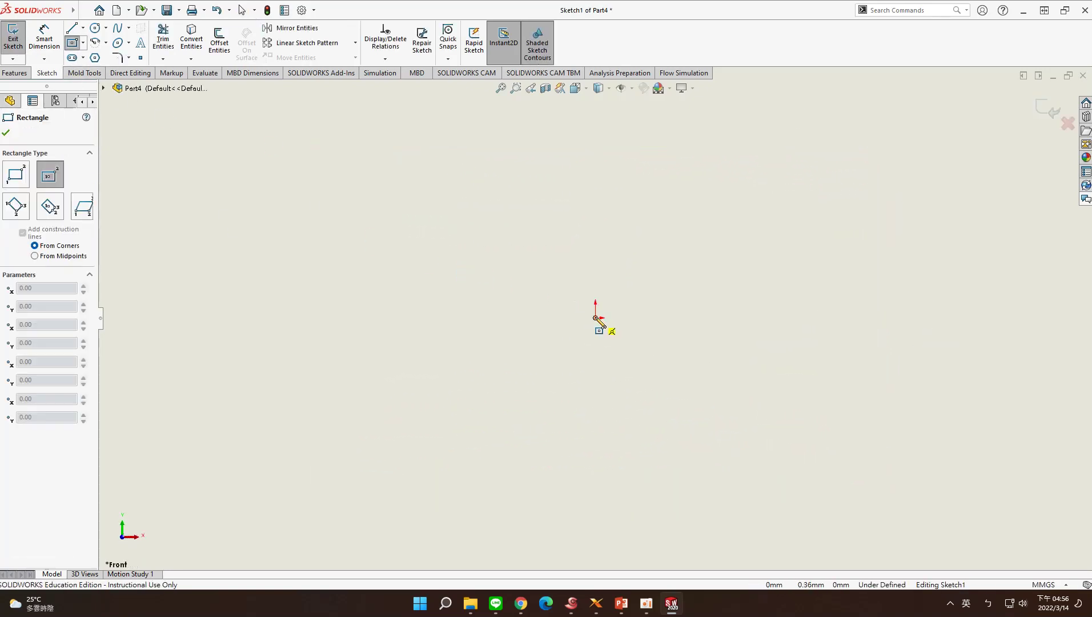
click(71, 30)
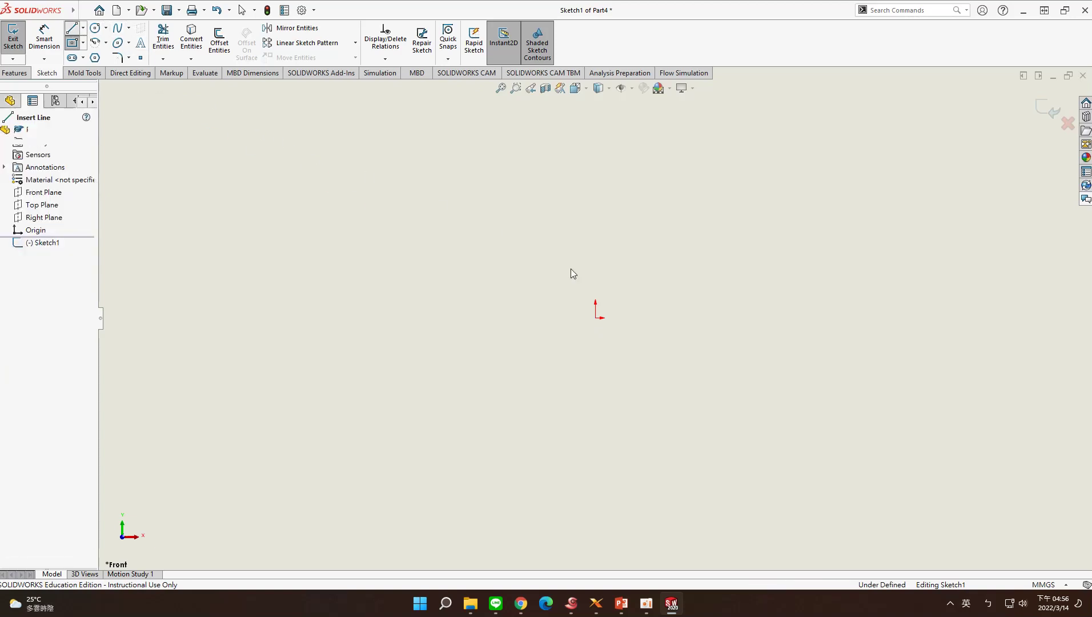
click(515, 255)
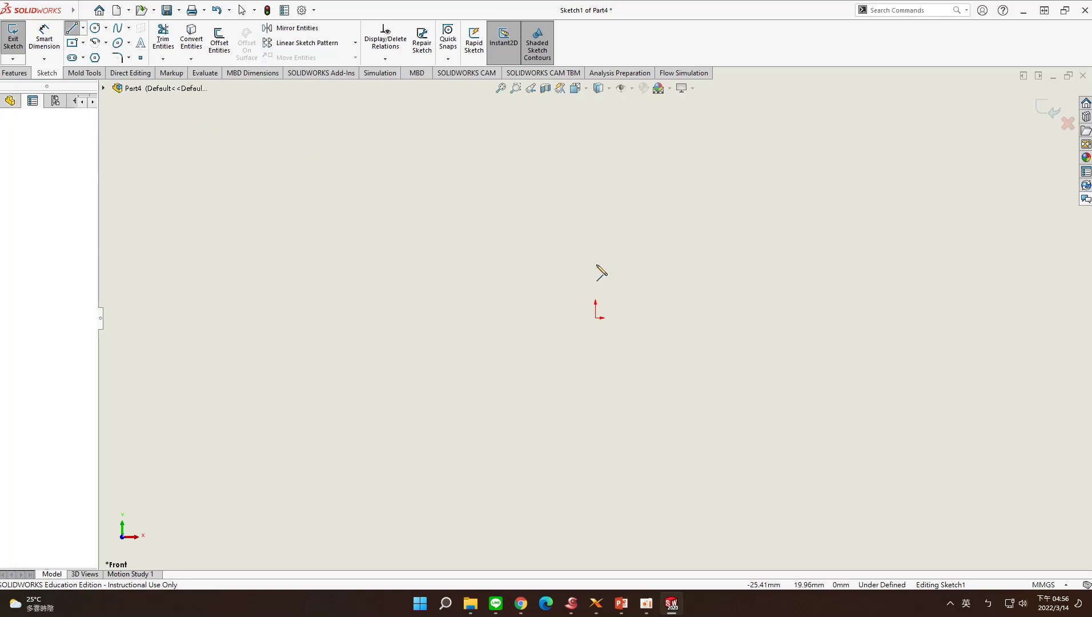
click(726, 255)
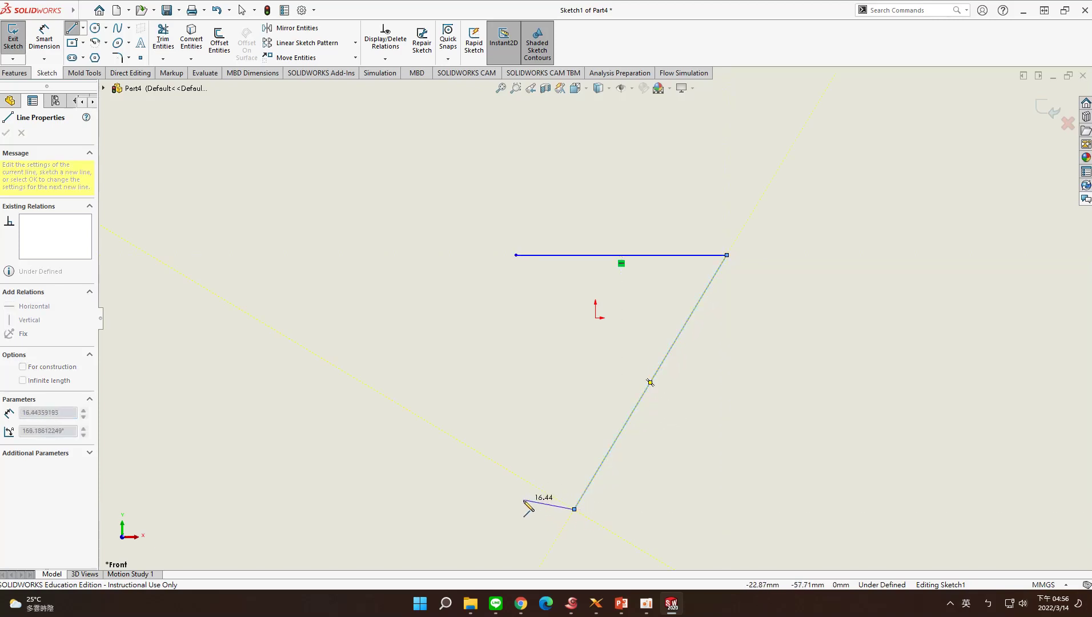
click(515, 508)
click(516, 255)
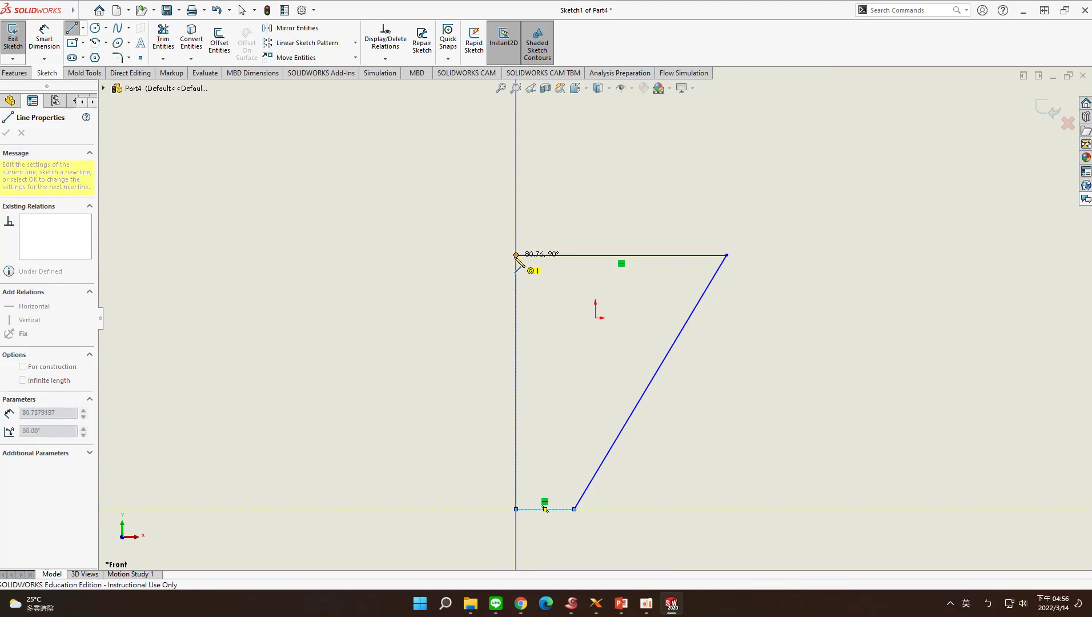
Step: Finish drawing the outline and switch the part's unit system to CGS
key(Escape)
click(44, 39)
key(Escape)
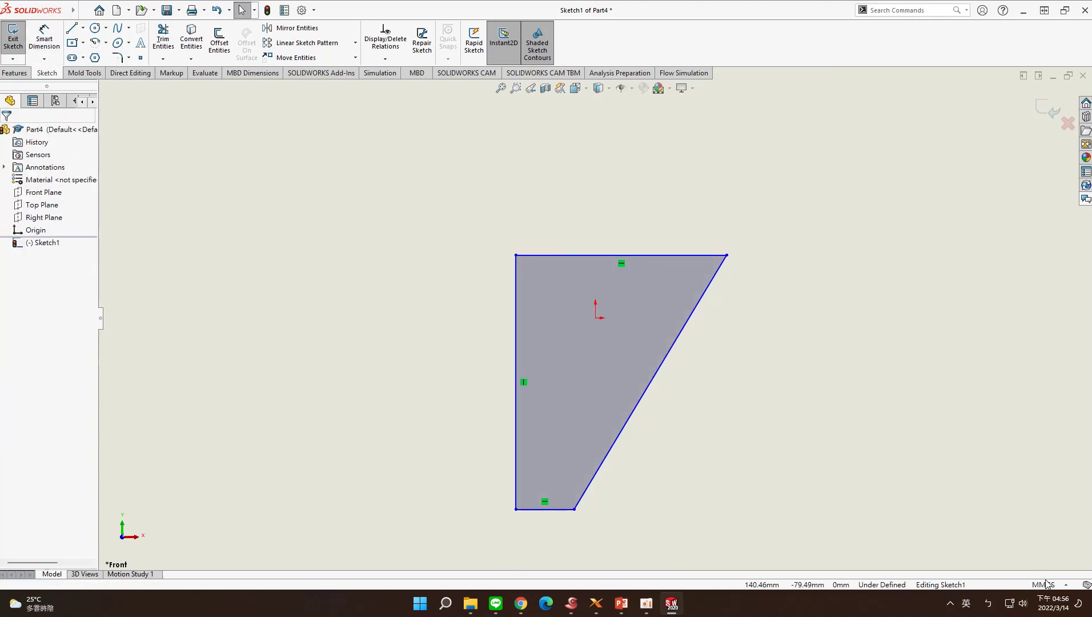
click(1045, 584)
click(1022, 522)
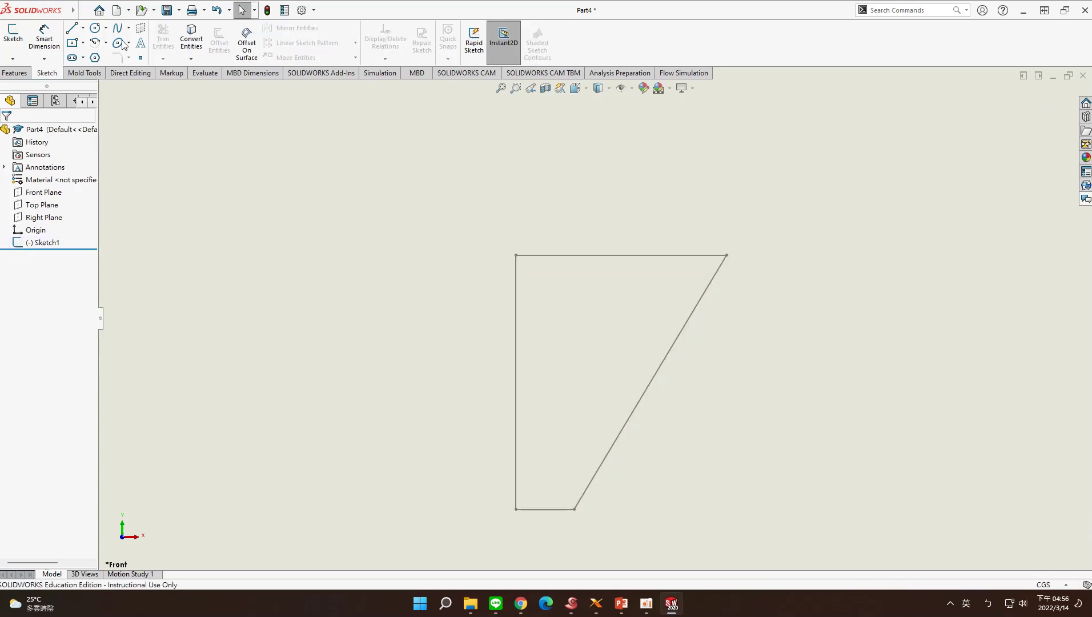
Step: Reopen the outline's sketch for editing
click(51, 44)
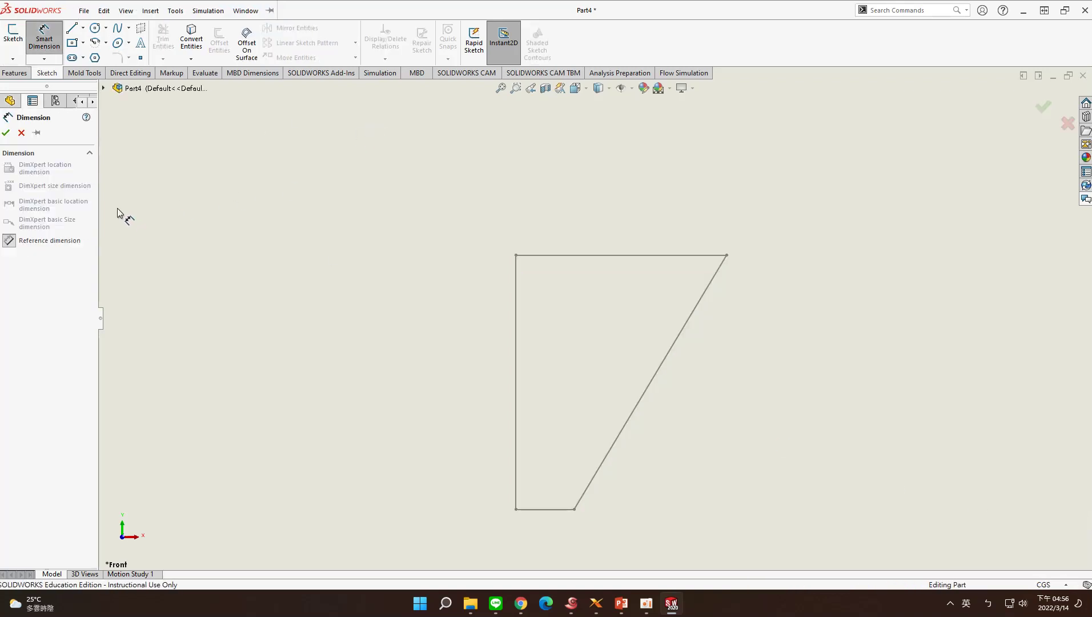
key(Escape)
click(46, 242)
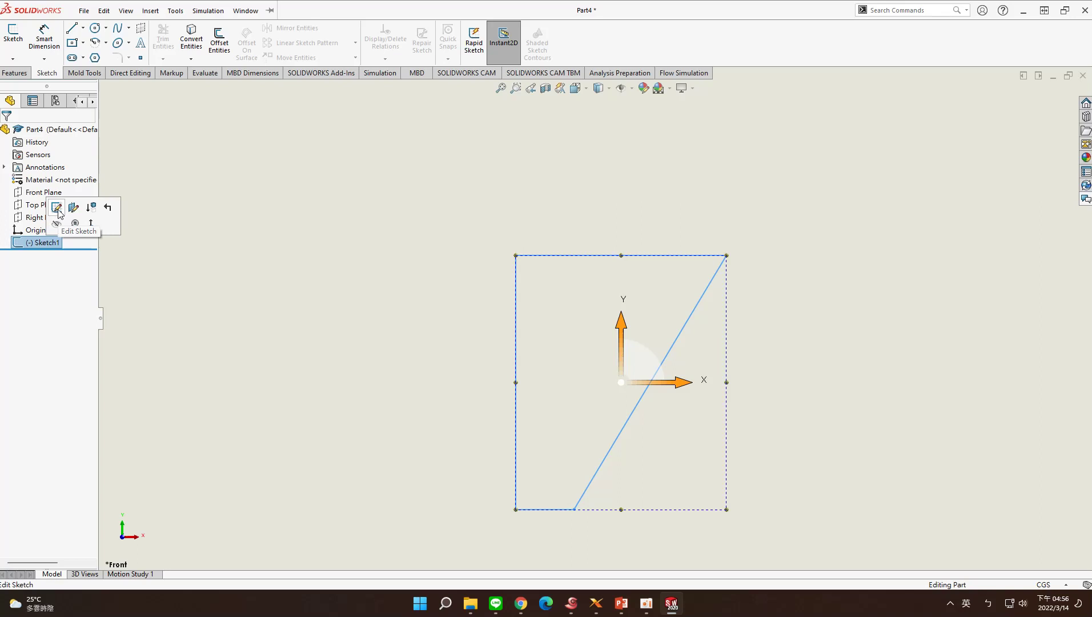
click(57, 208)
Step: Dimension the outline's horizontal top edge at 1 cm
click(46, 43)
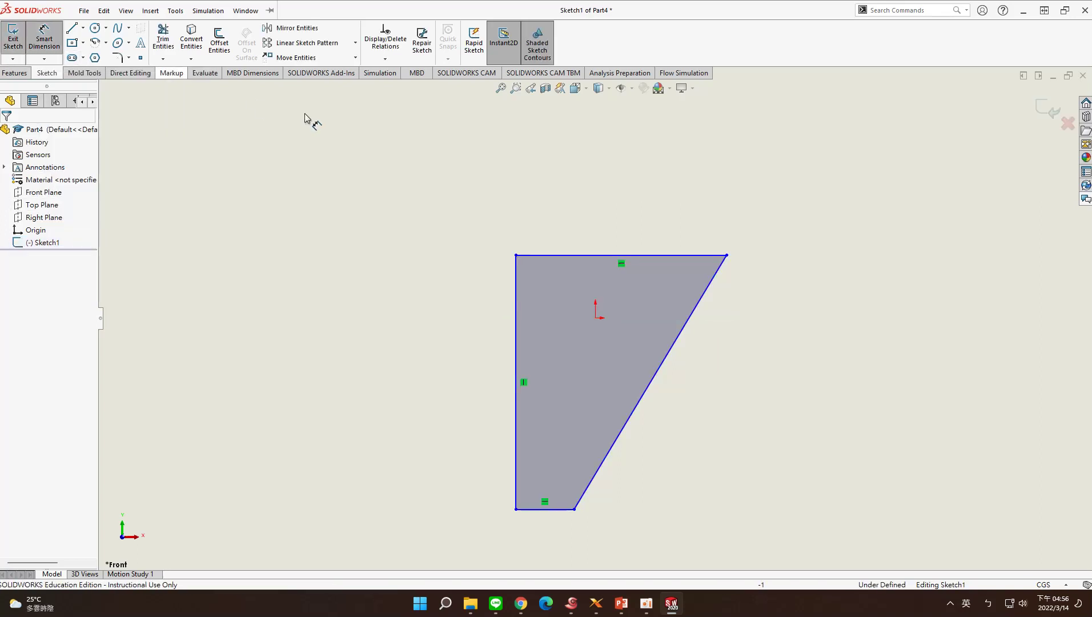
click(580, 255)
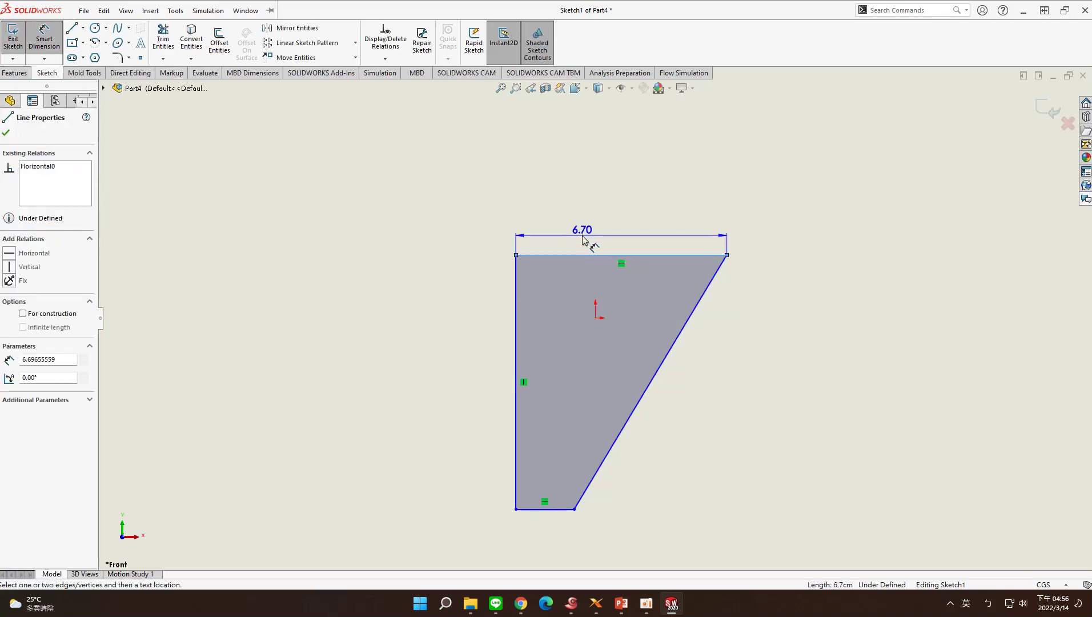
click(583, 236)
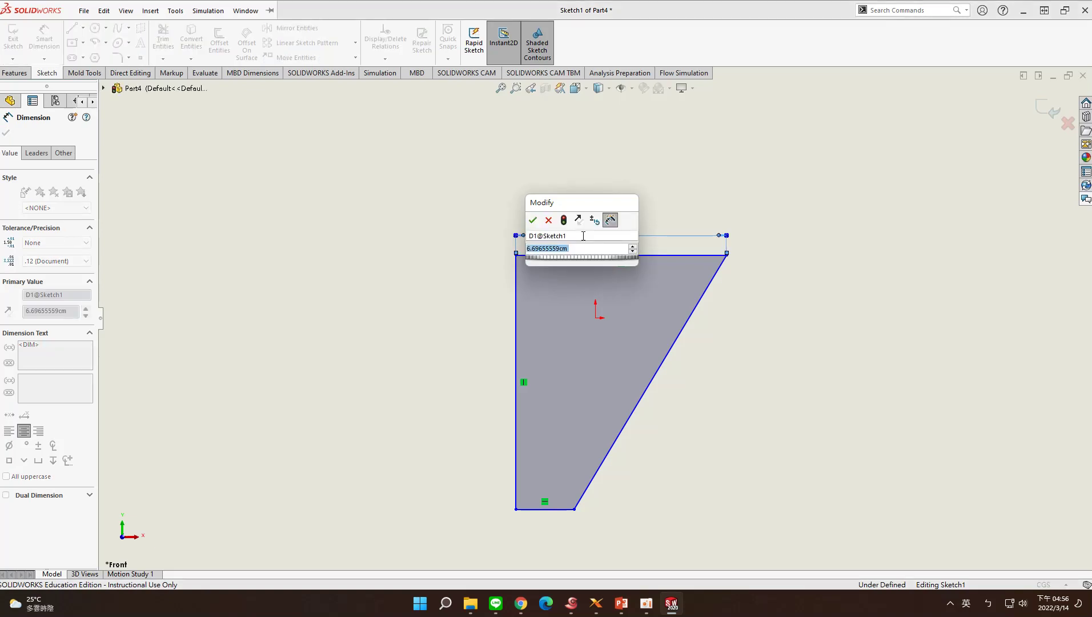
text(1)
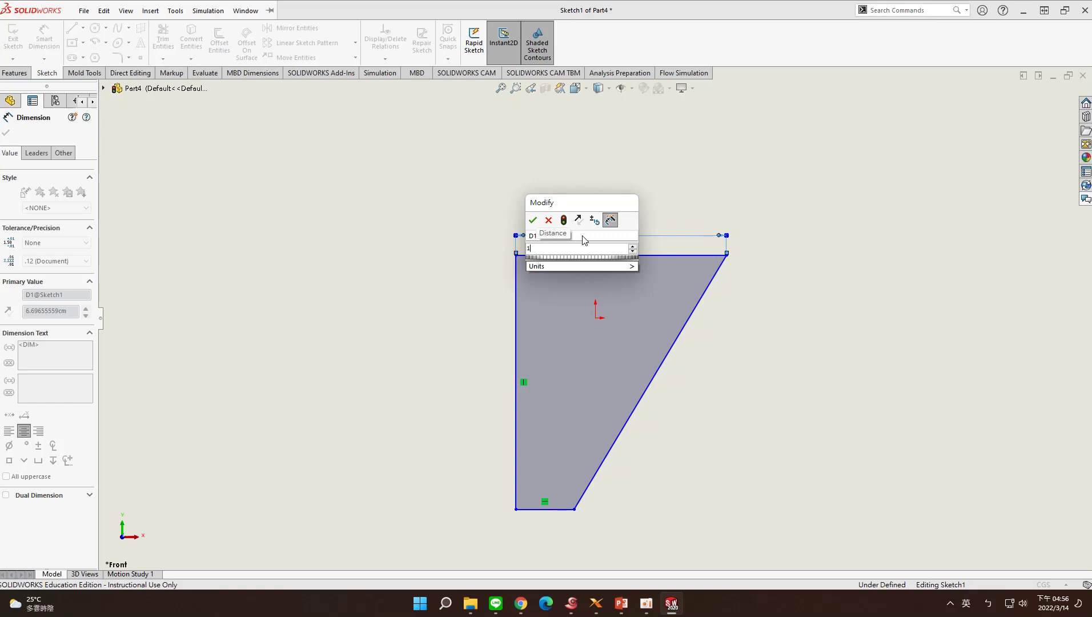
key(Return)
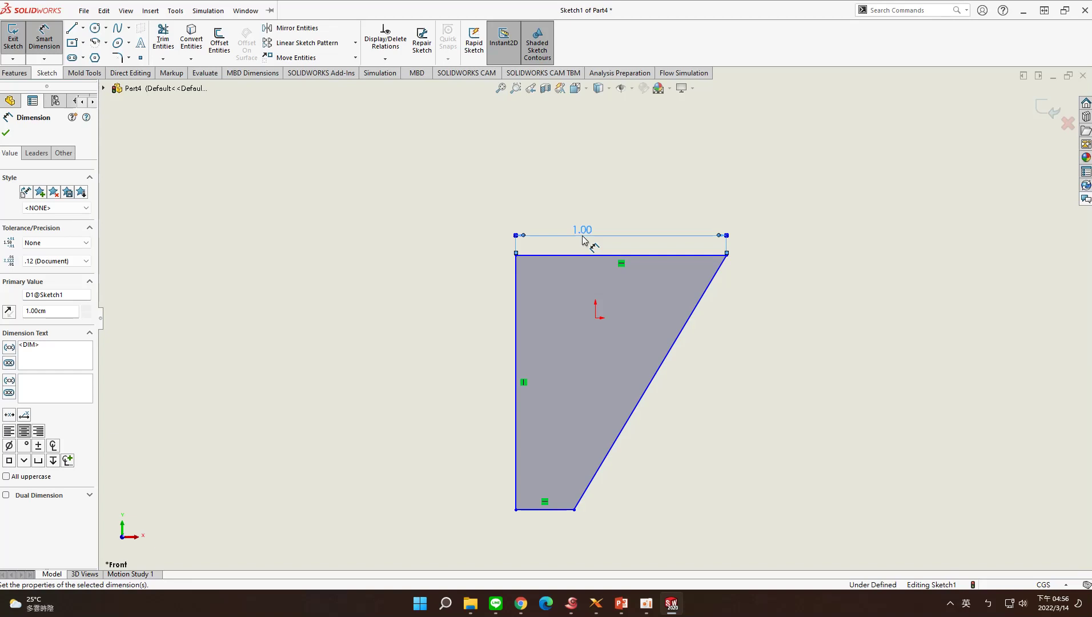
Step: Dimension the outline's vertical left side at 2 cm and its short bottom edge at 0.1 cm
click(517, 353)
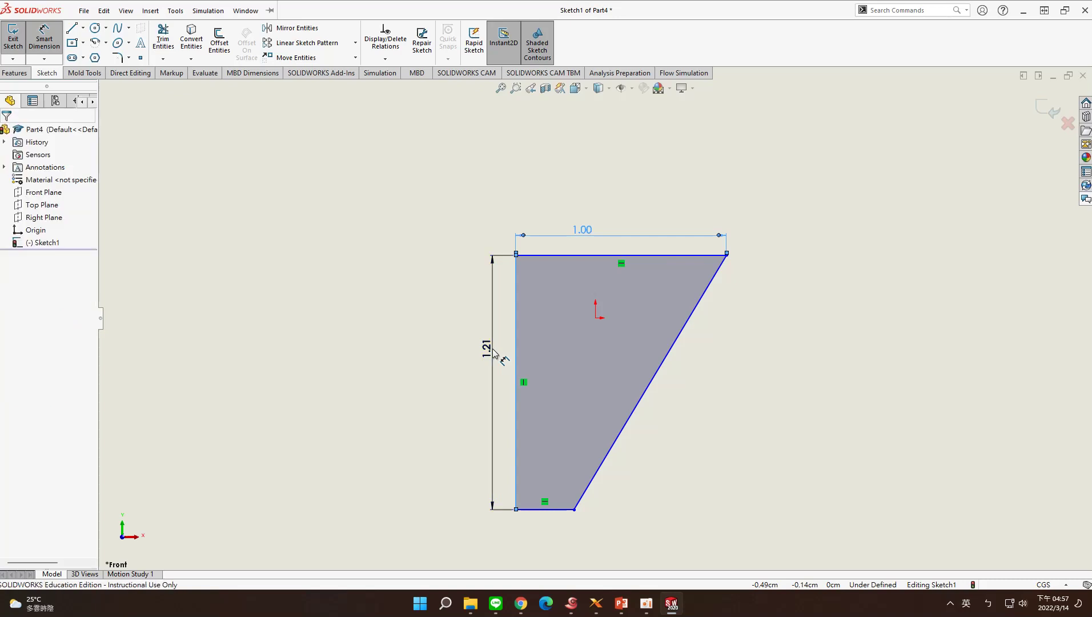
click(492, 347)
text(2)
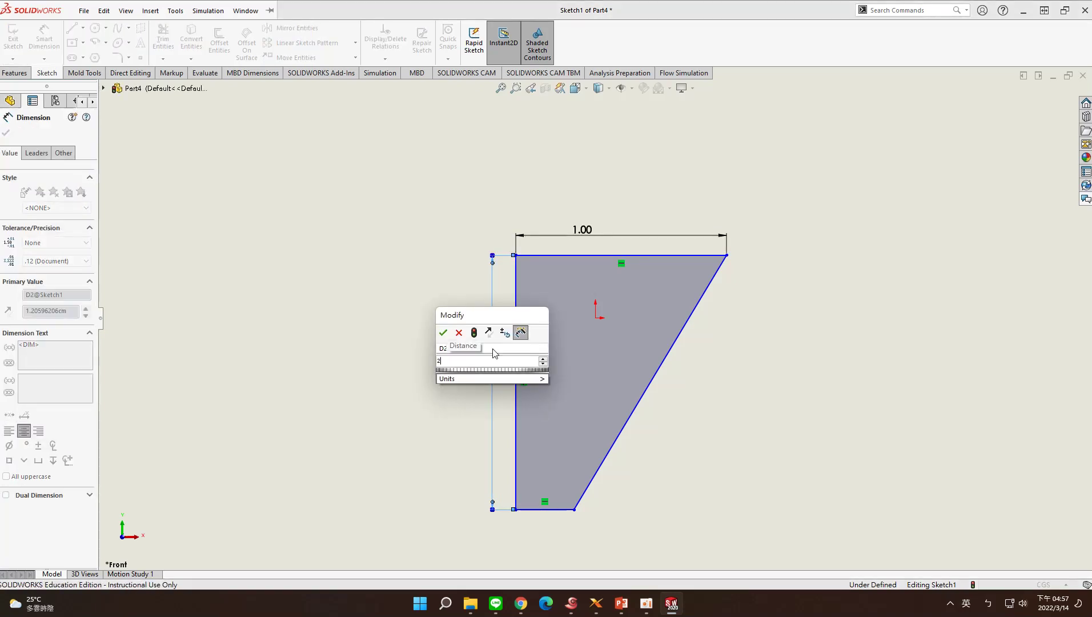
key(Return)
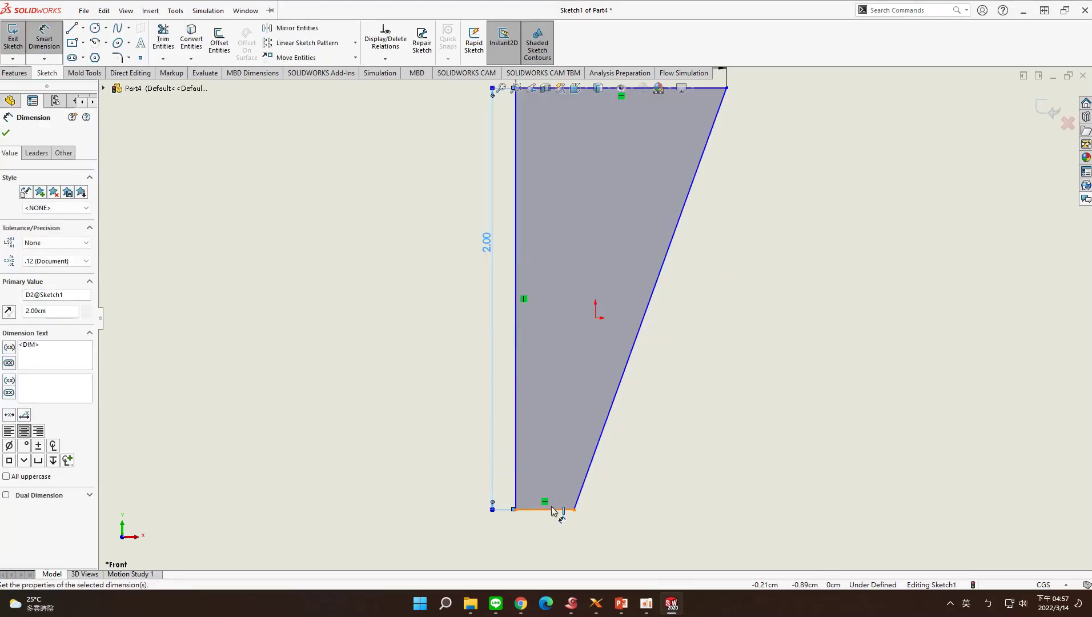
click(556, 509)
click(553, 527)
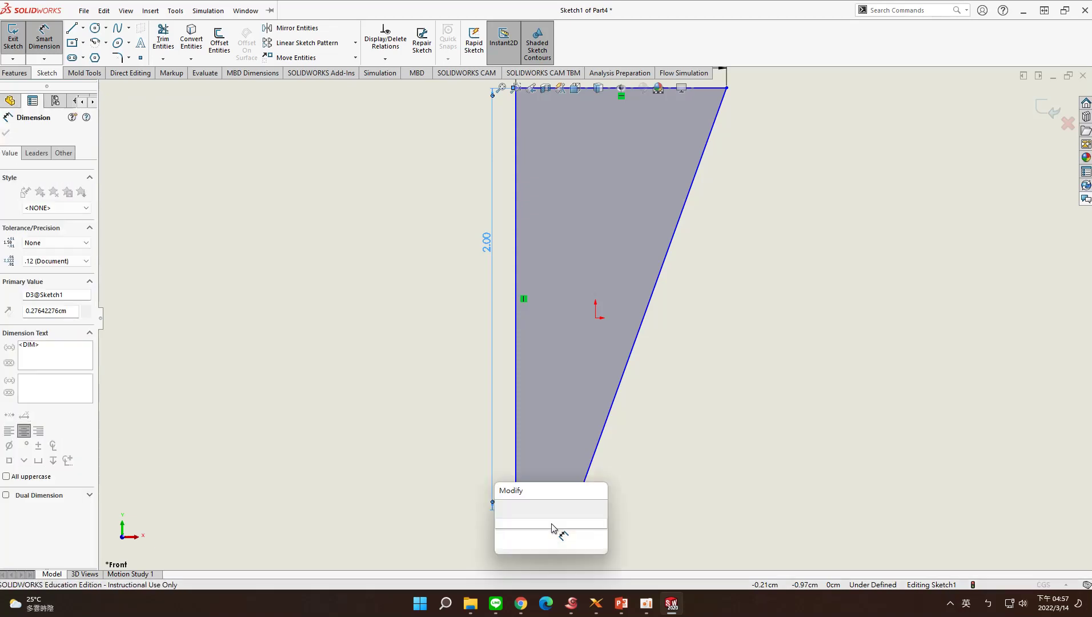
text(0.1)
key(Return)
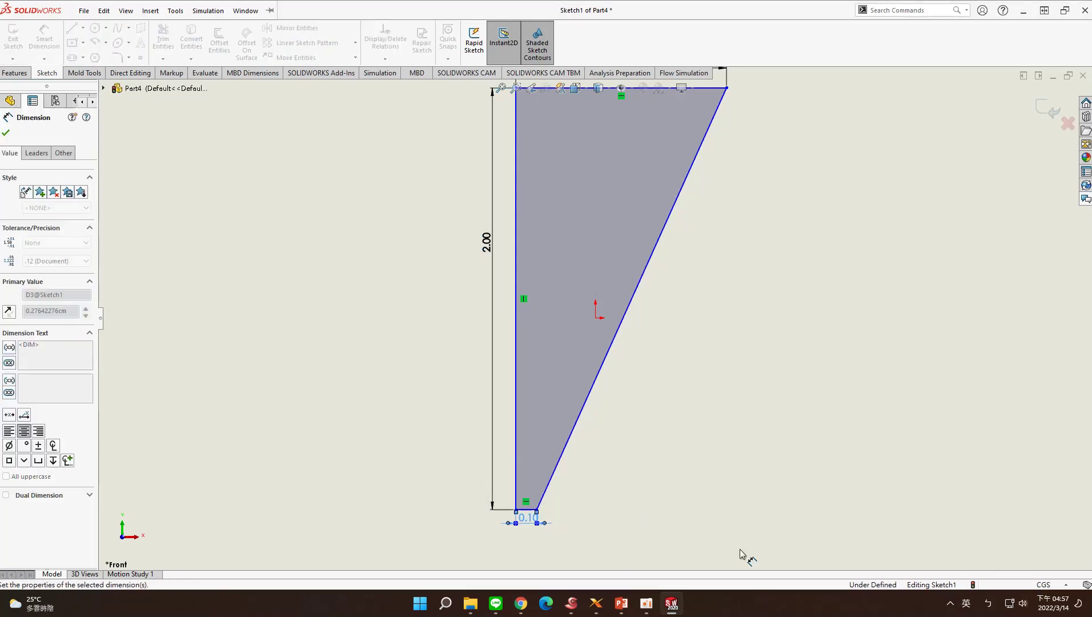
key(alt+Tab)
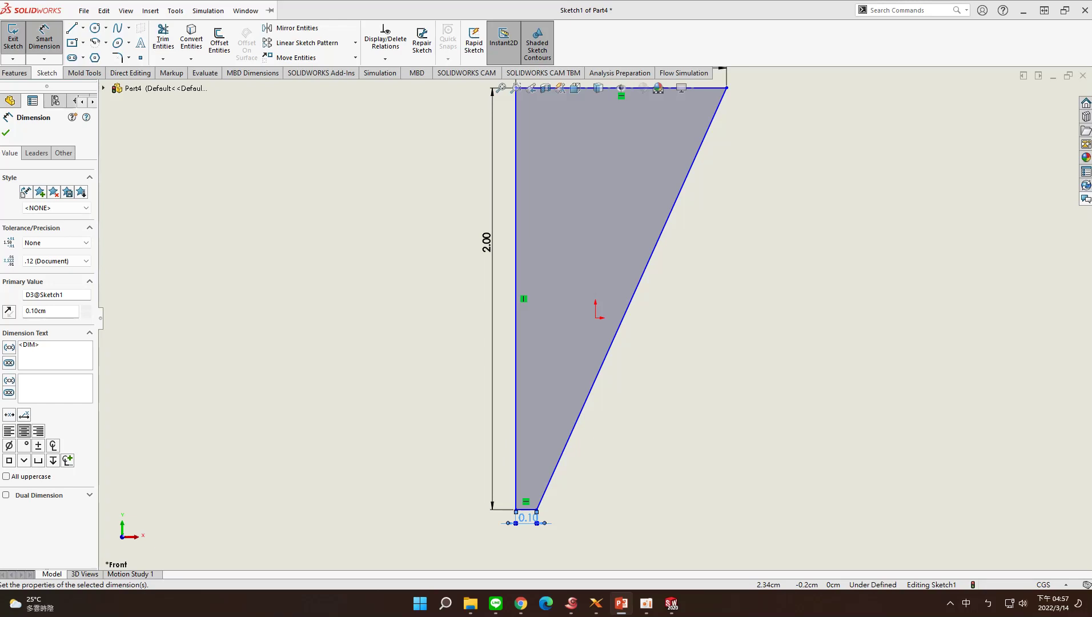
key(f)
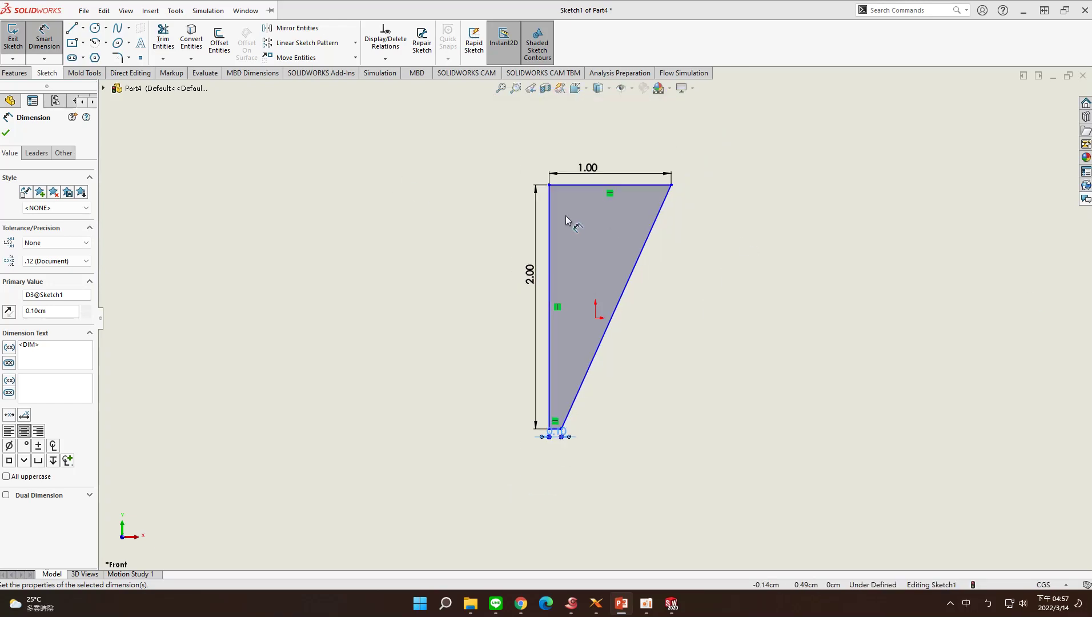
click(646, 603)
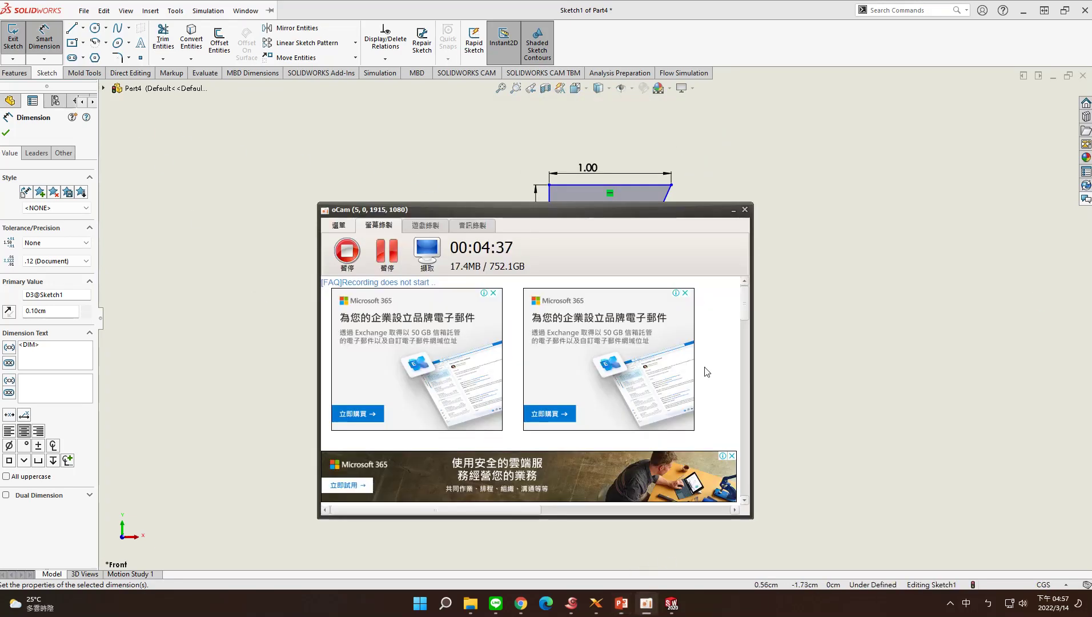
Step: Extrude the tapered outline as a blind boss 0.1 cm deep
click(15, 73)
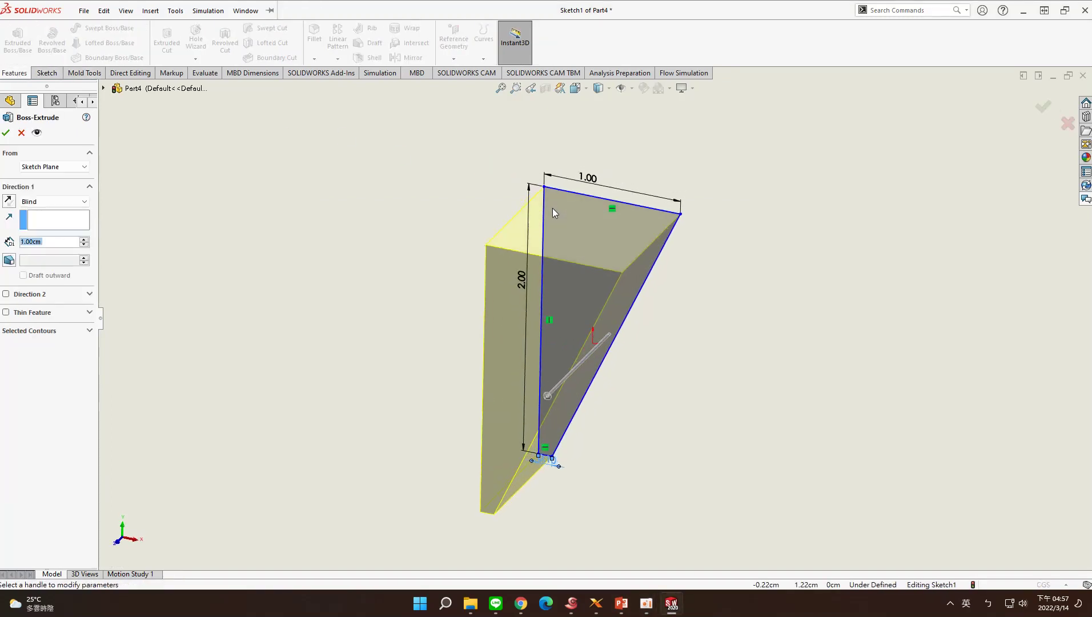
text(0.1)
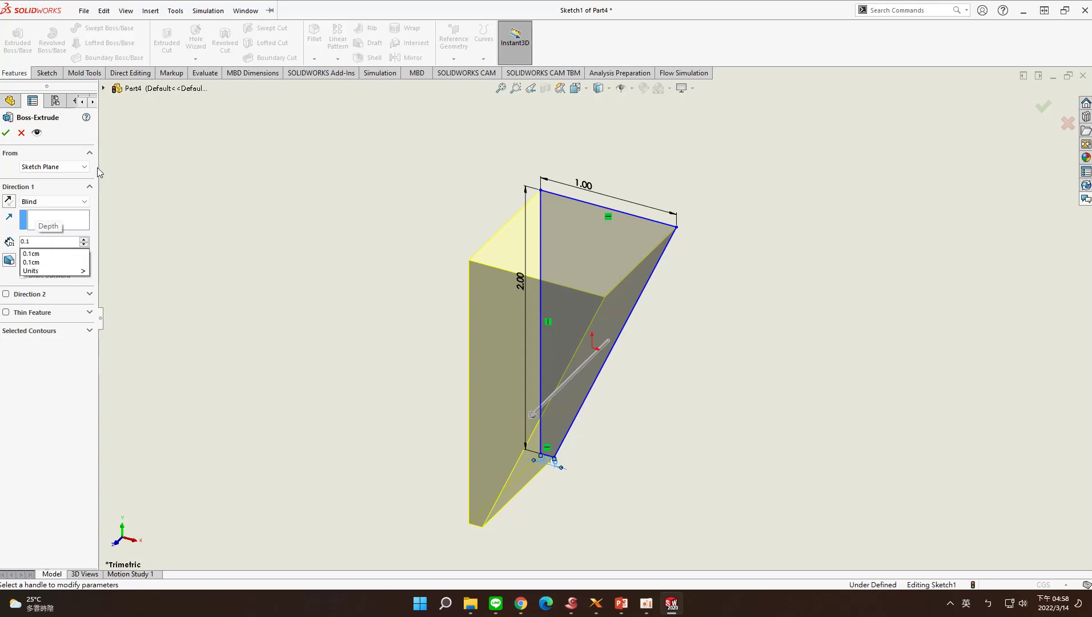
key(Return)
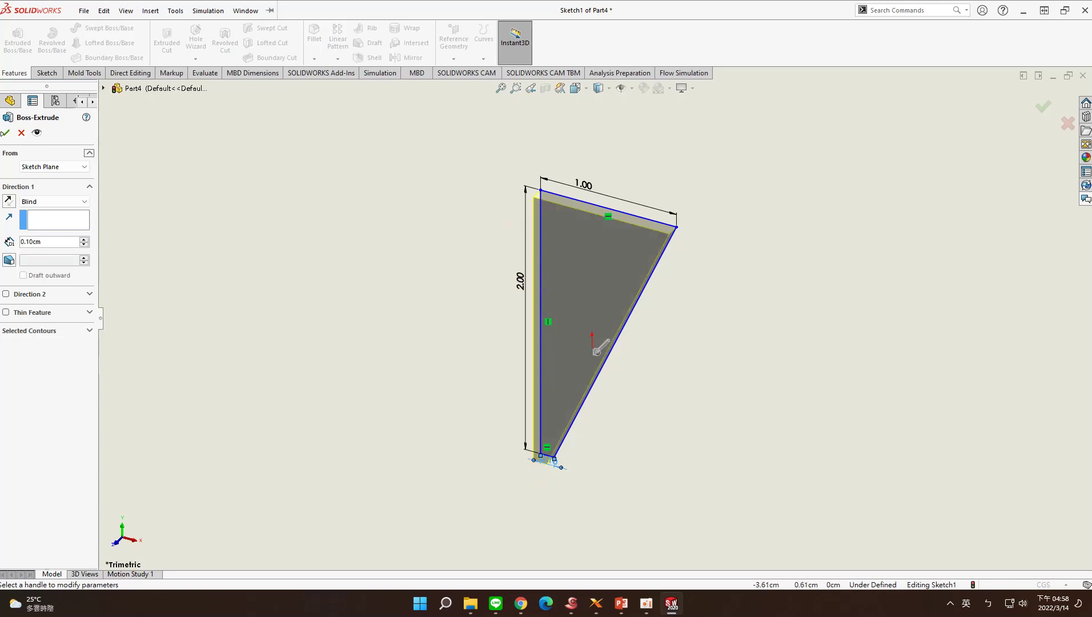
click(6, 135)
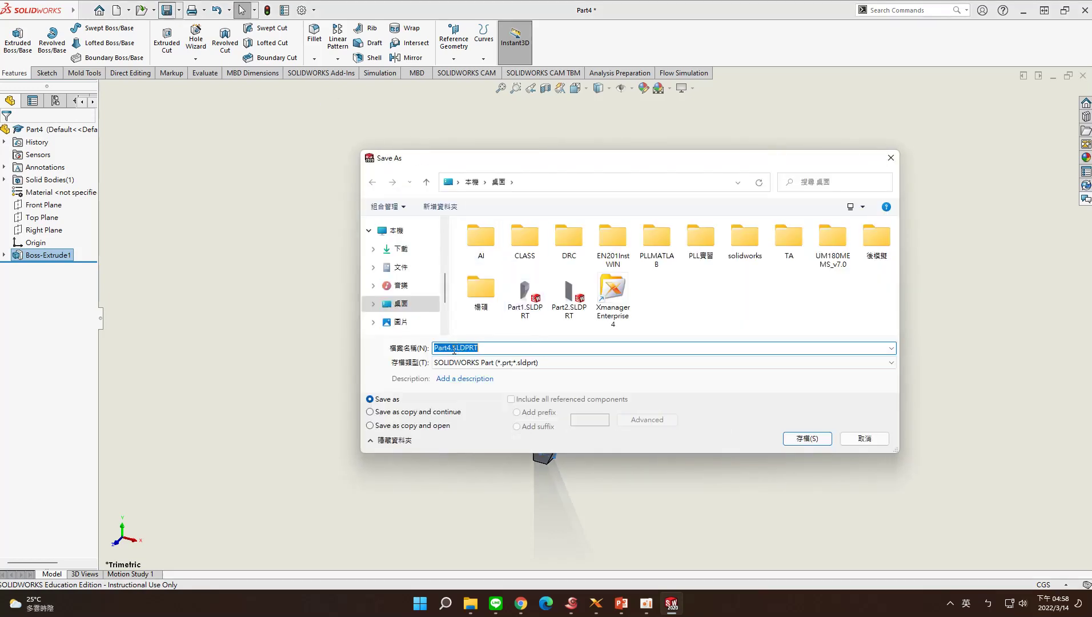
Step: Save the tapered plate on the desktop under the file name Part3.SLDPRT
click(453, 348)
text(3)
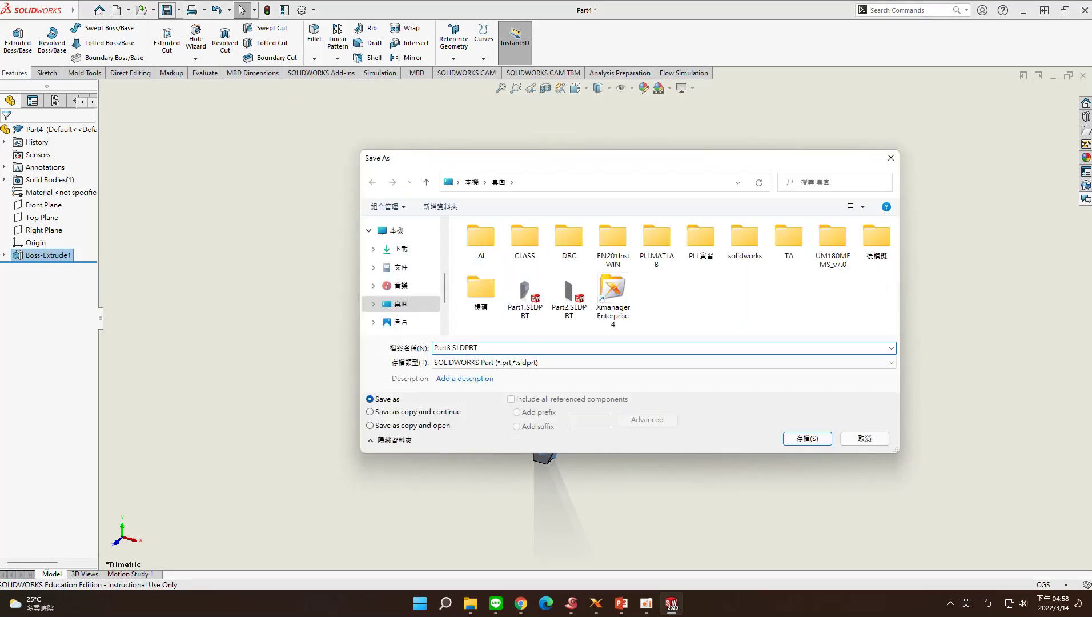
key(Return)
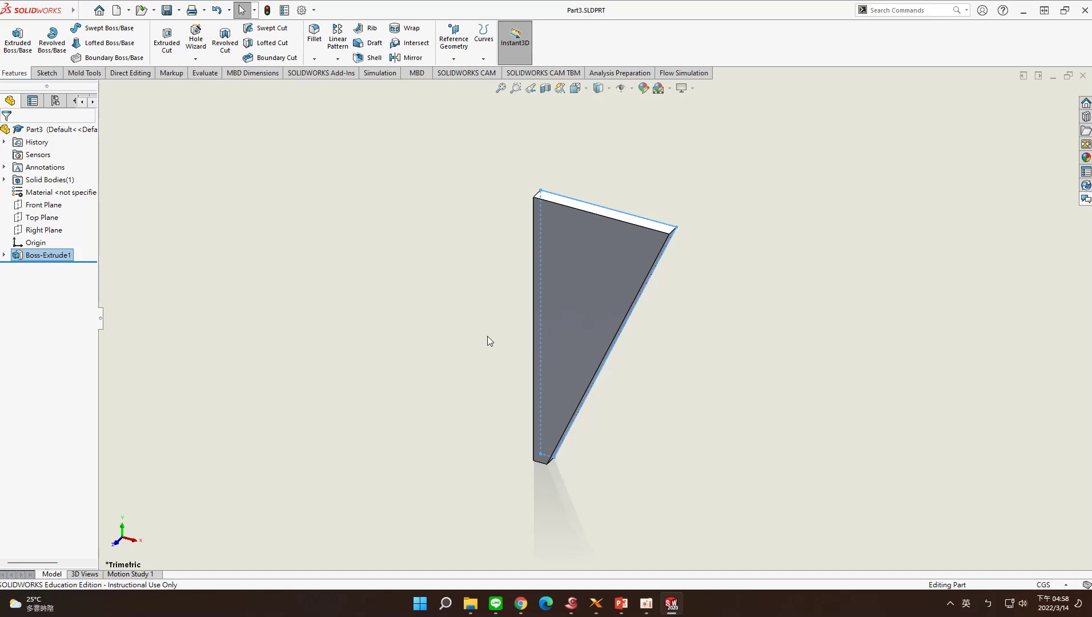
Step: Create a new assembly document and place Part1 in it as the first component
scroll(552, 329, down, 1)
scroll(574, 324, up, 1)
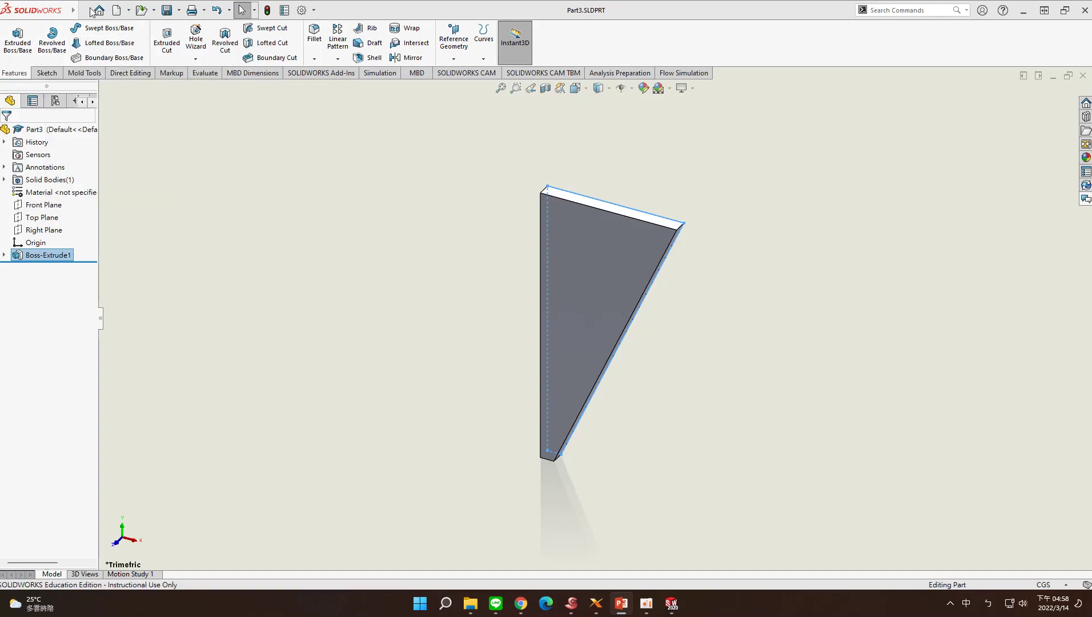
click(128, 10)
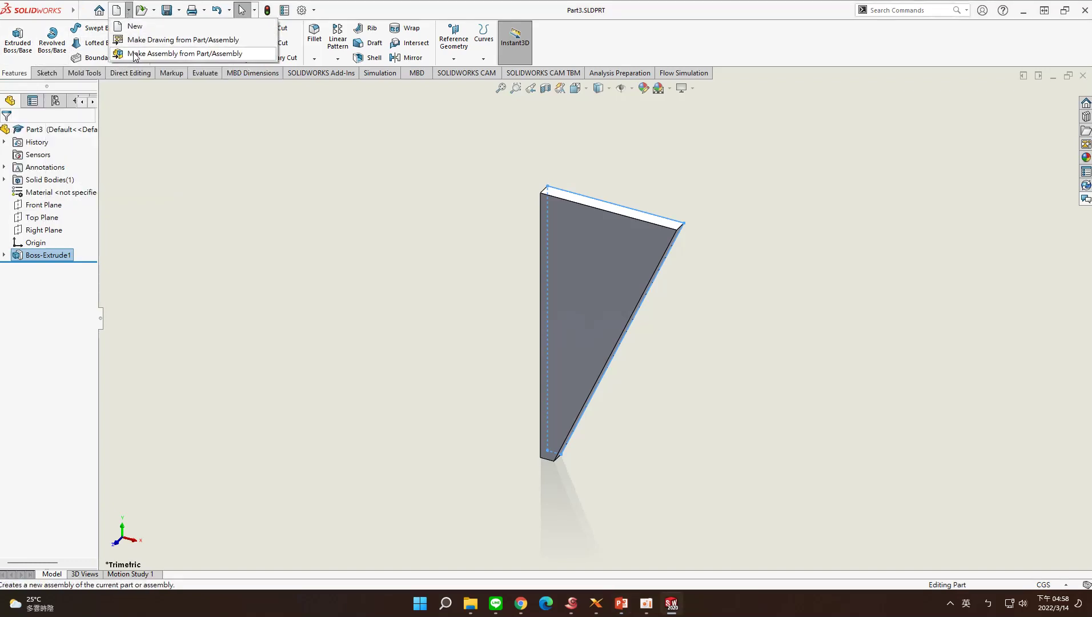
click(116, 10)
double_click(429, 213)
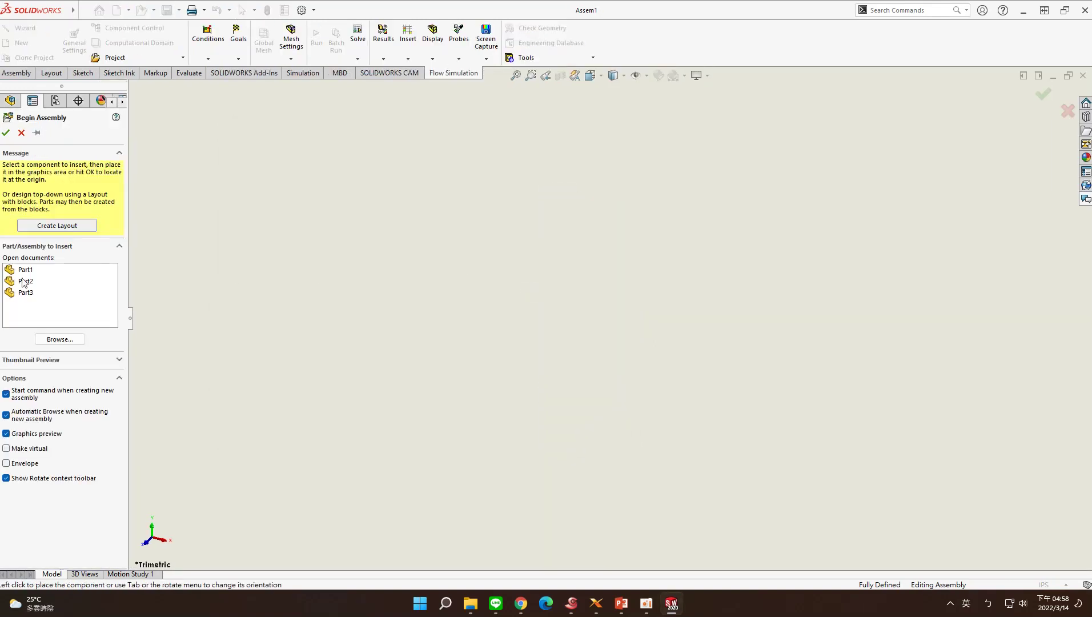
click(25, 269)
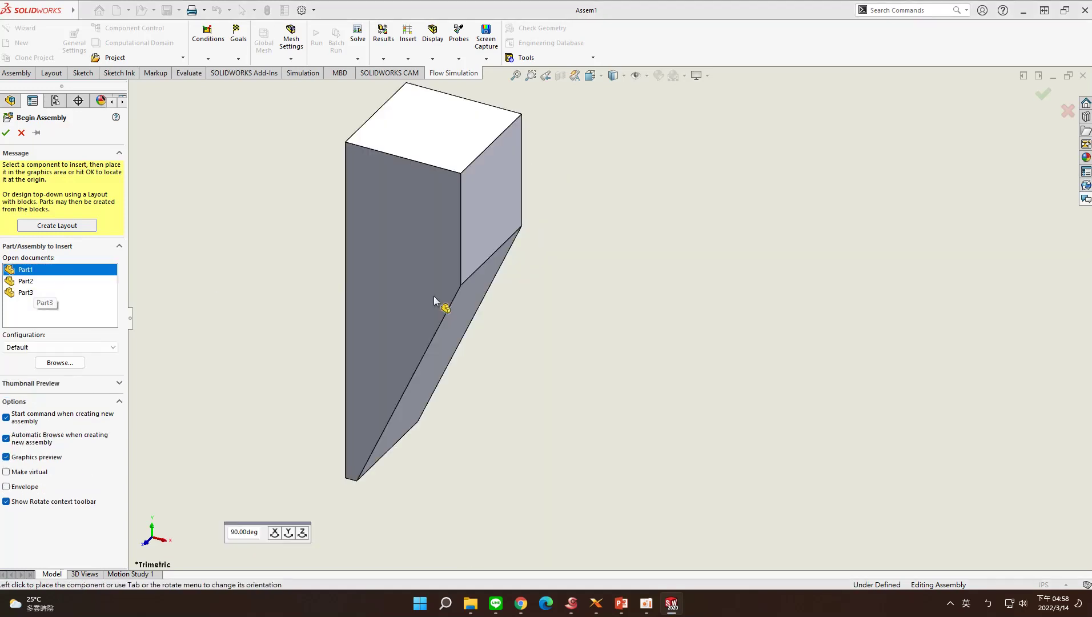
click(544, 309)
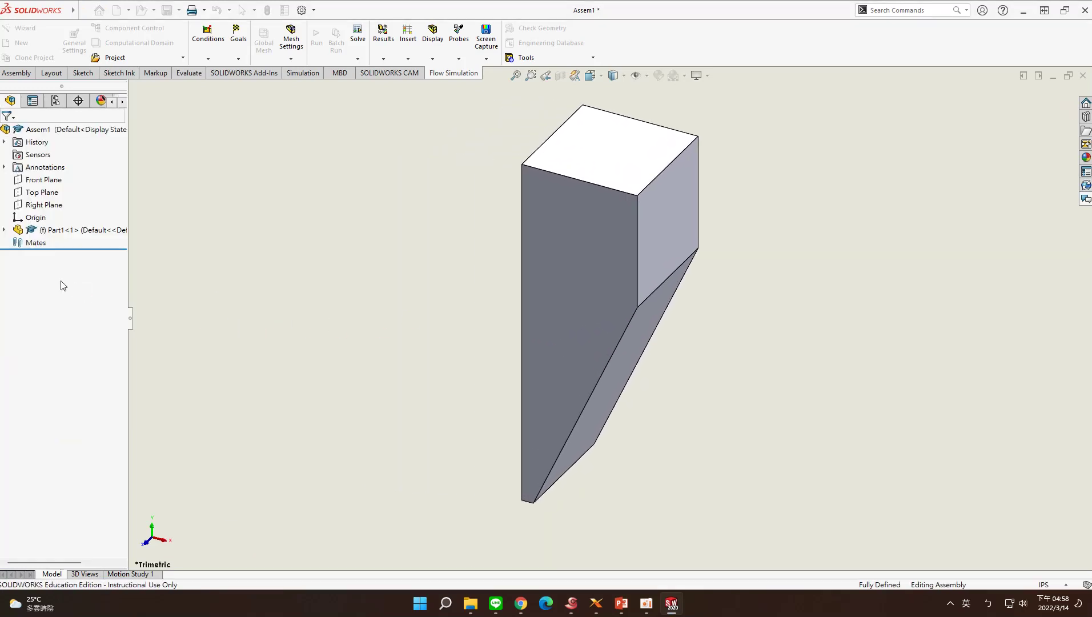
Step: Insert Part2 to the left of the tapered block and Part3 to the right of it in the assembly
click(21, 74)
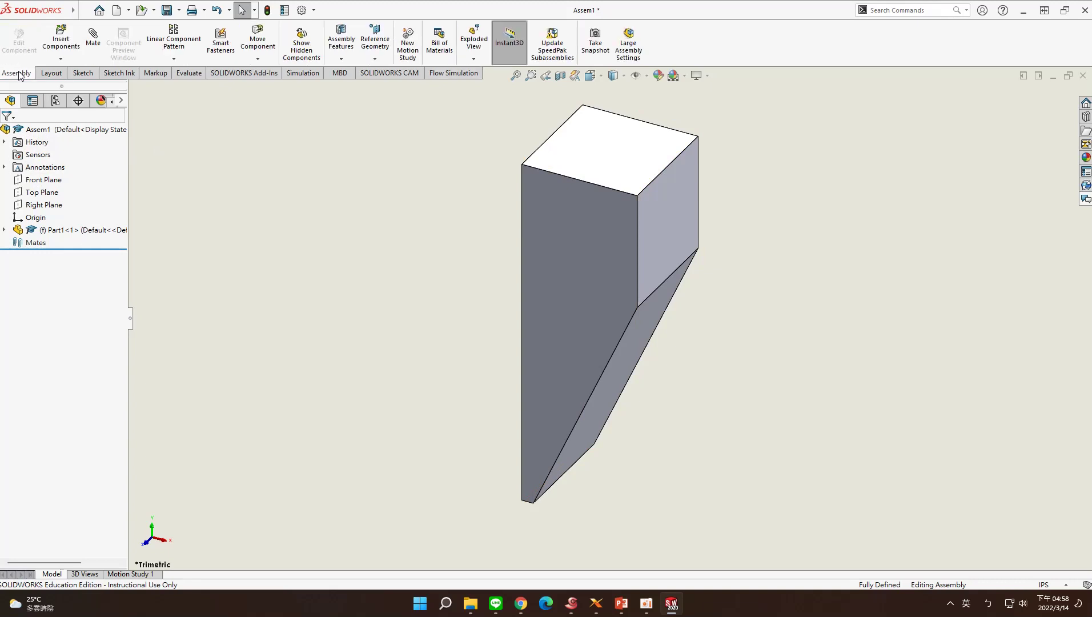
click(64, 42)
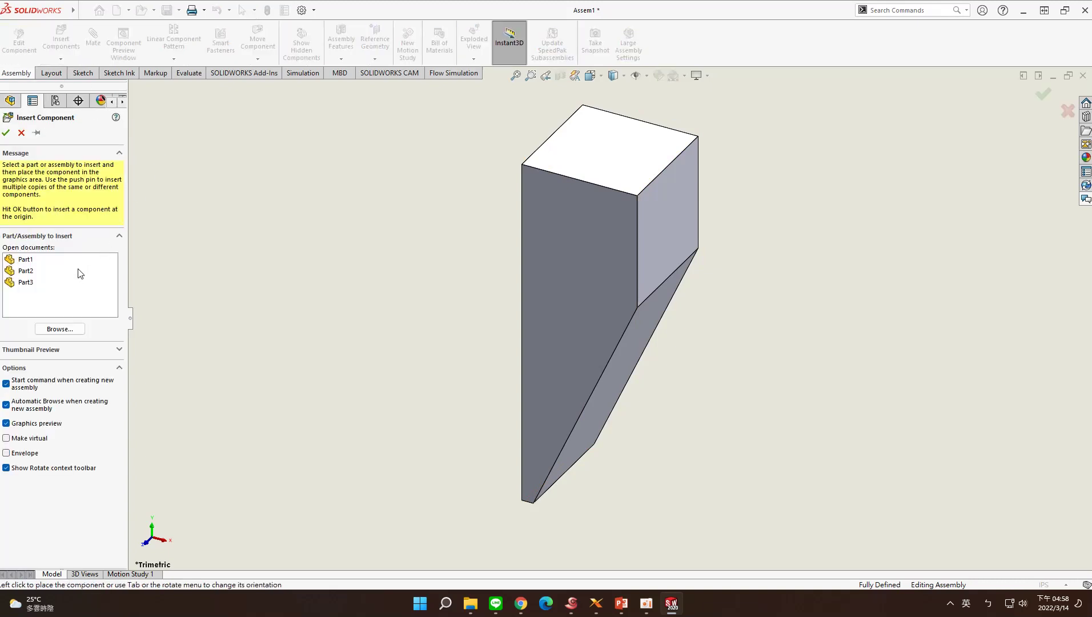
click(27, 271)
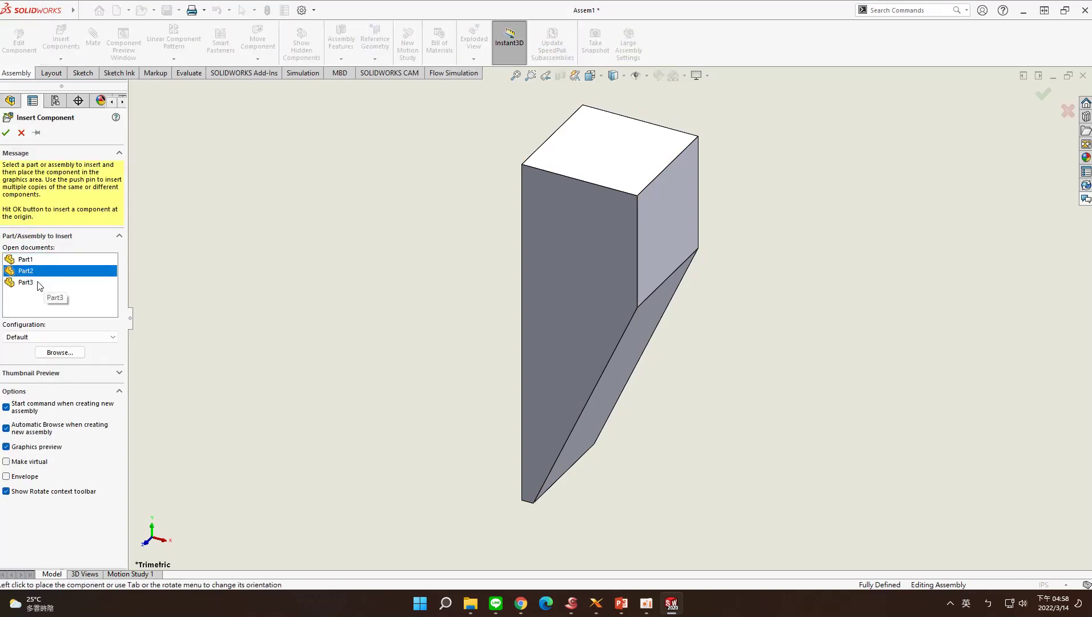
click(400, 302)
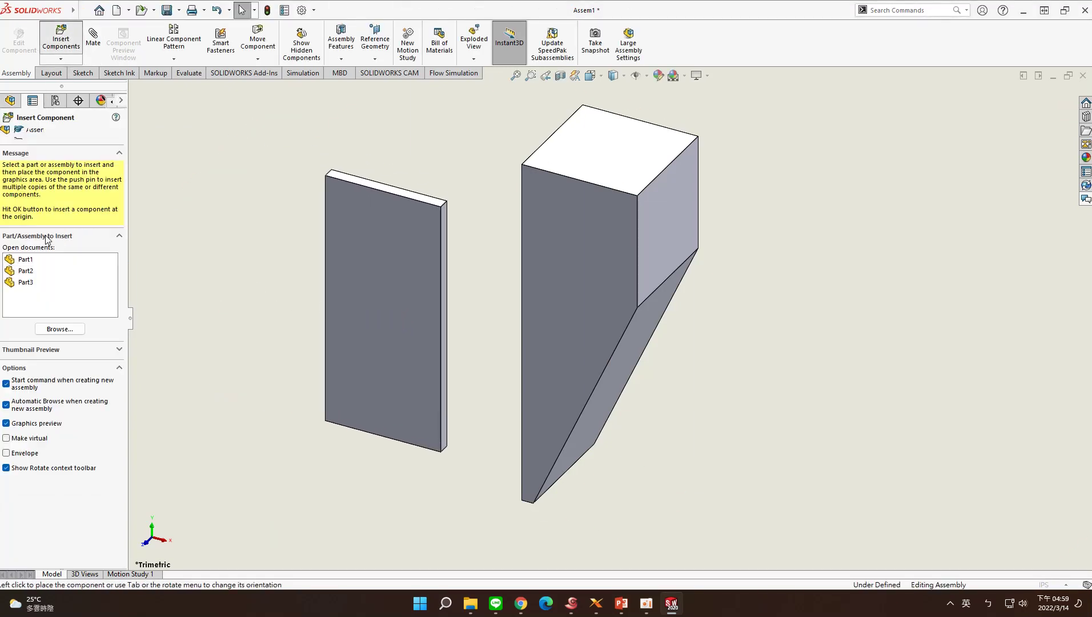
click(26, 282)
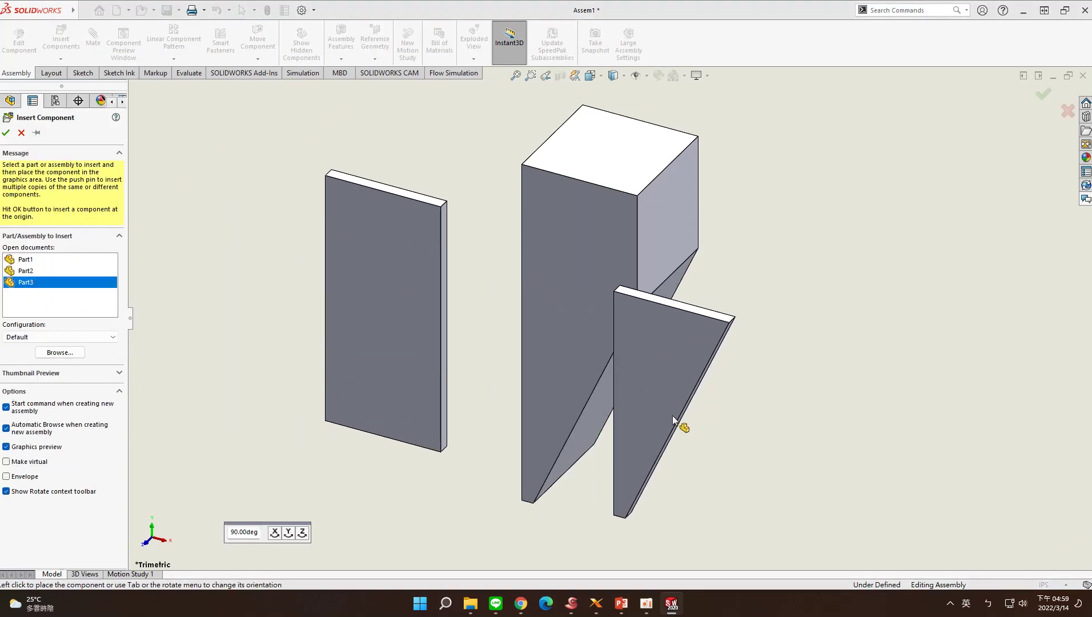
click(839, 390)
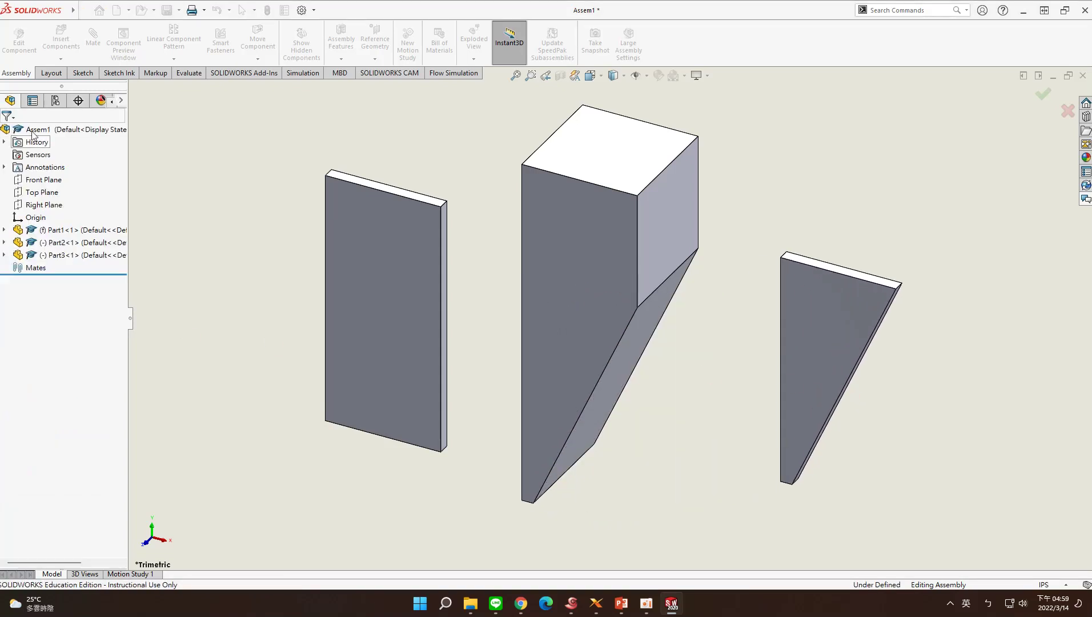
Step: Insert a second copy of Part3 into the assembly to the left of the Part2 plate
click(61, 40)
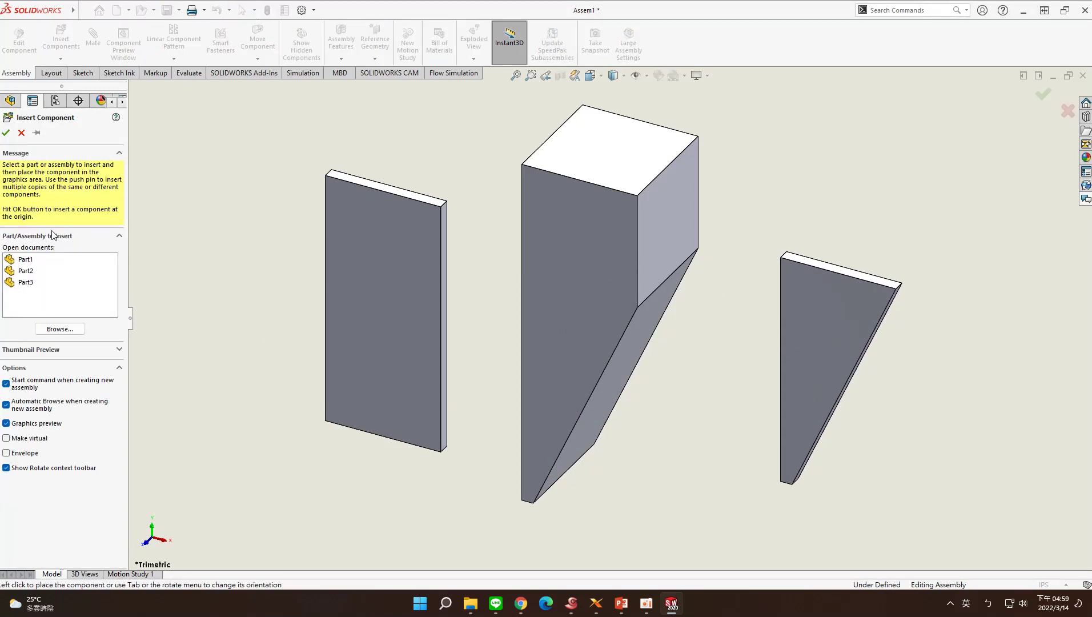
click(26, 282)
click(232, 329)
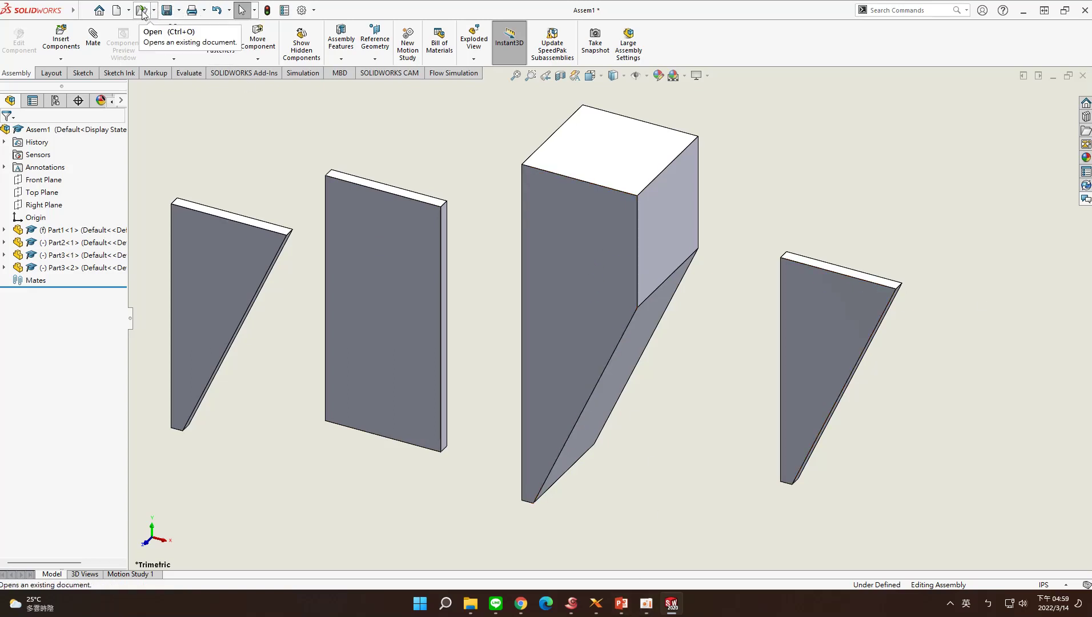
Step: Create a new part document
click(117, 10)
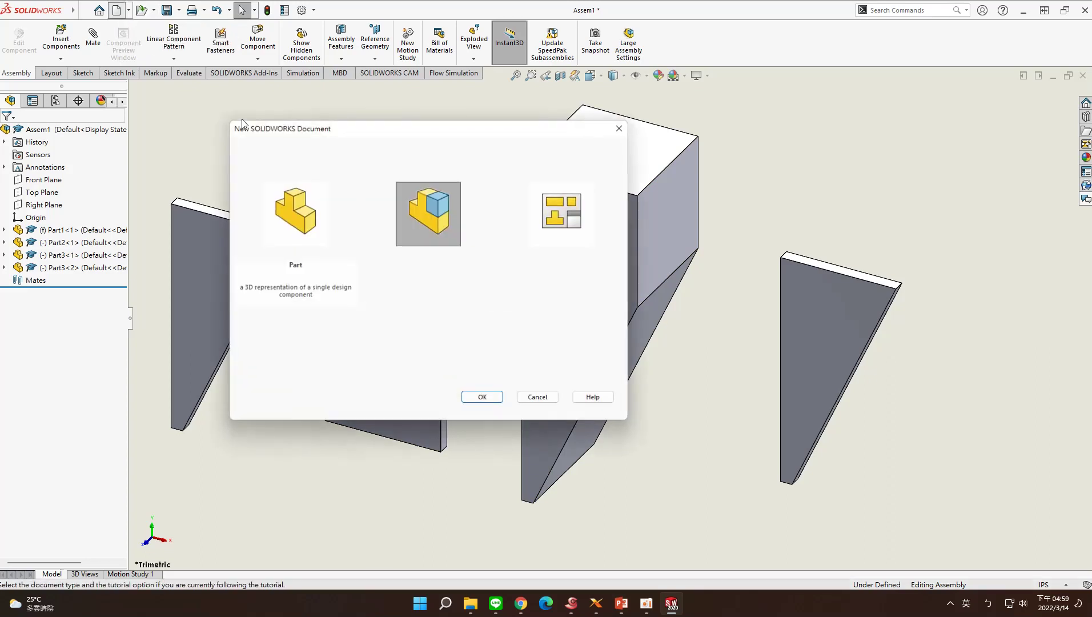
double_click(268, 213)
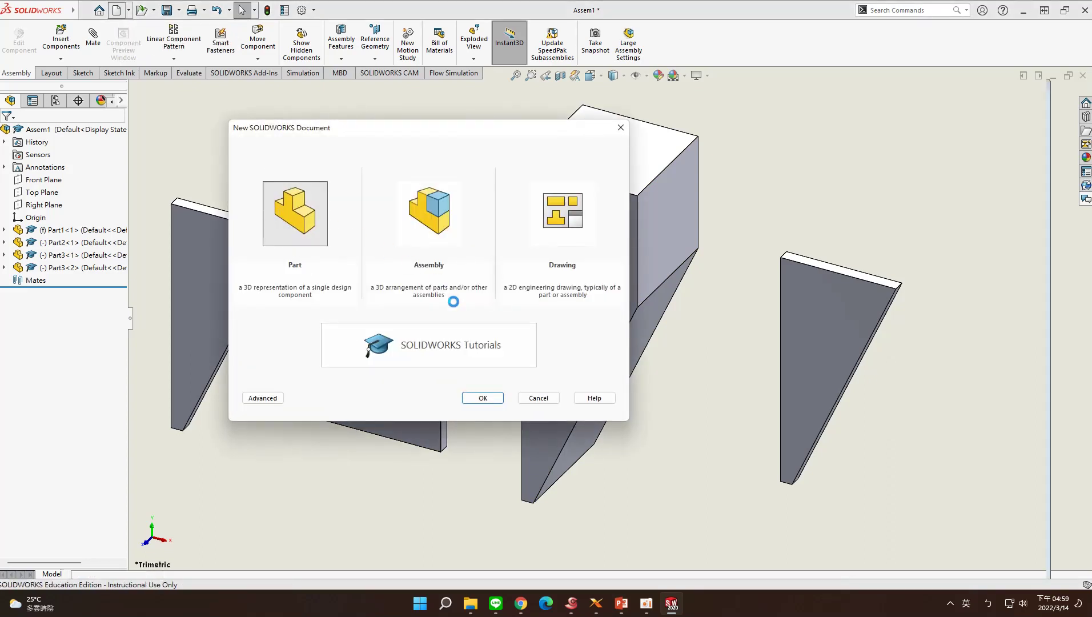
click(656, 609)
click(655, 609)
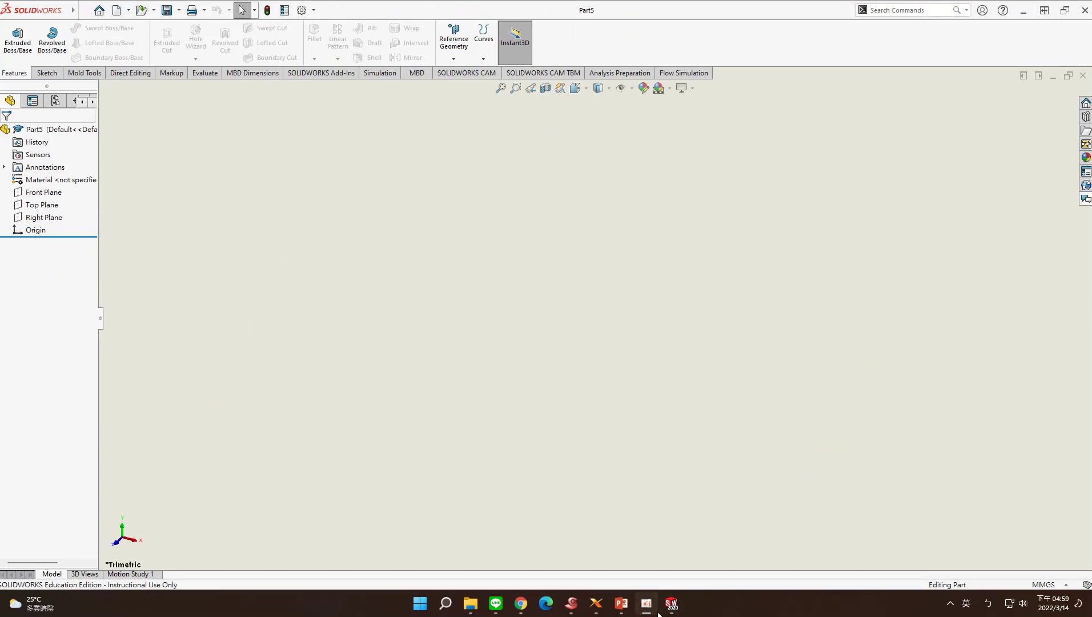
Step: Sketch an upright center rectangle about 66 mm wide and 142 mm tall on the Front Plane, centred to the upper left of the origin
click(51, 73)
click(42, 192)
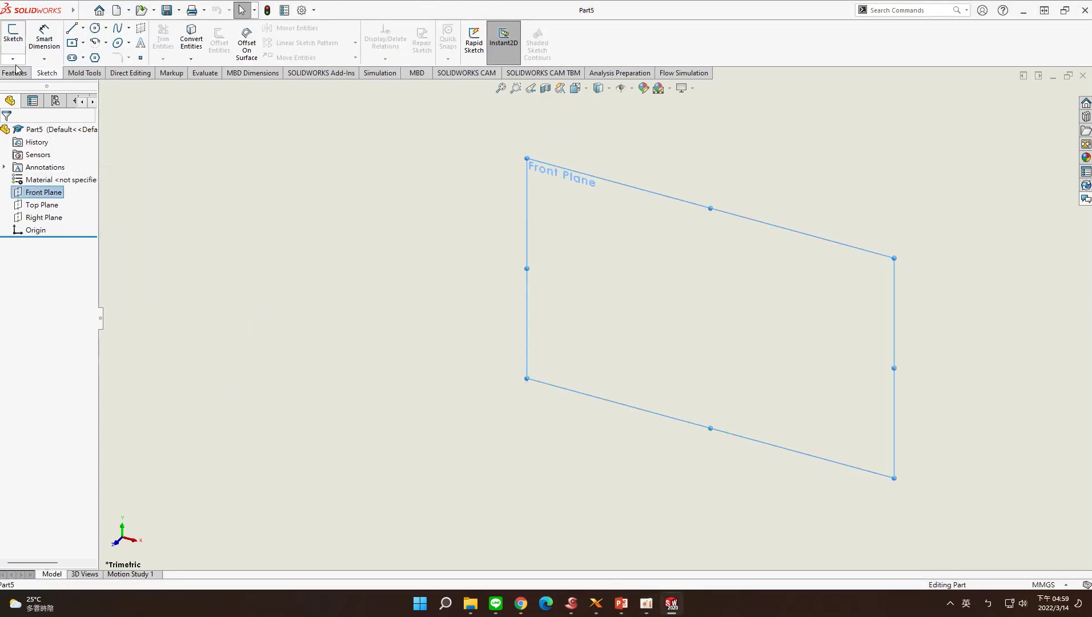
click(12, 33)
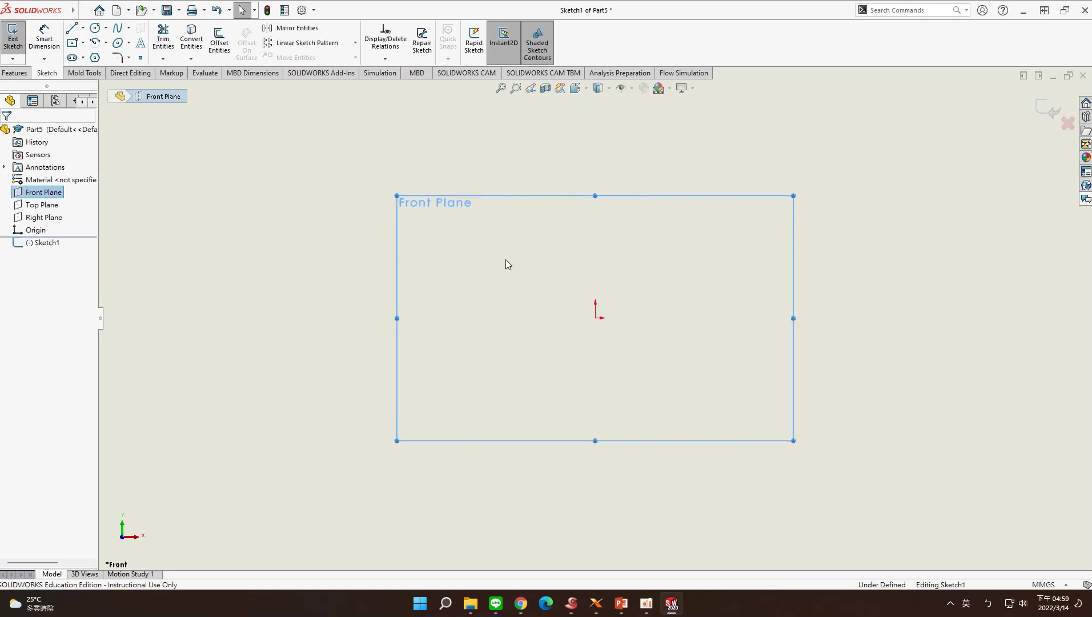
click(72, 42)
mouse_move(538, 263)
mouse_down()
mouse_move(609, 312)
mouse_move(611, 420)
mouse_up()
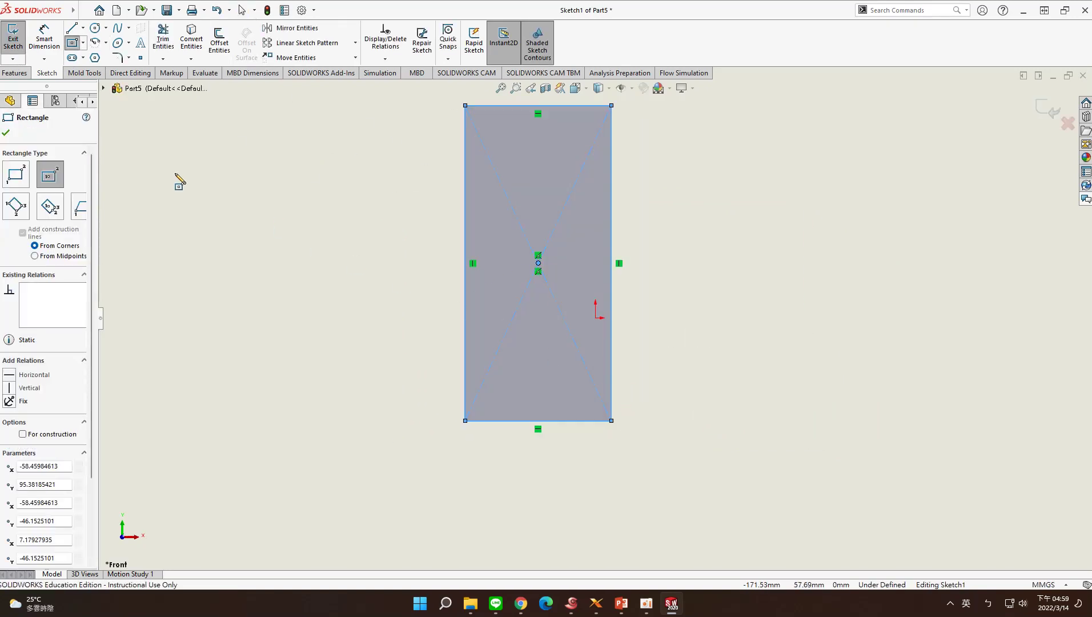
key(Escape)
Step: Change the document units to CGS (centimeter, gram, second) and reopen the rectangle's sketch for editing
click(1045, 584)
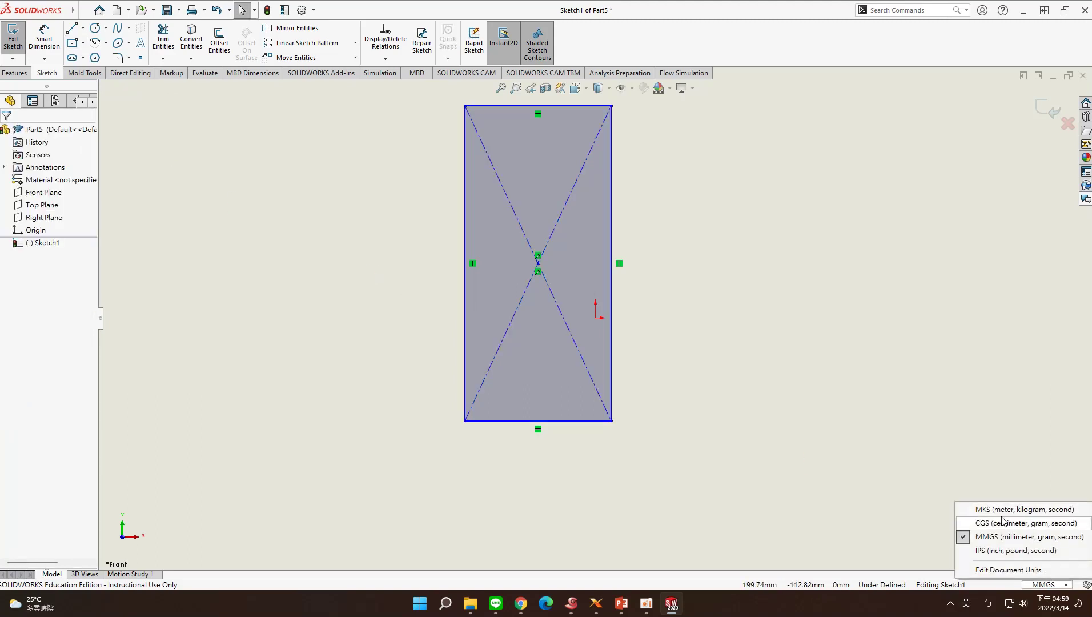
click(1004, 522)
key(ctrl+b)
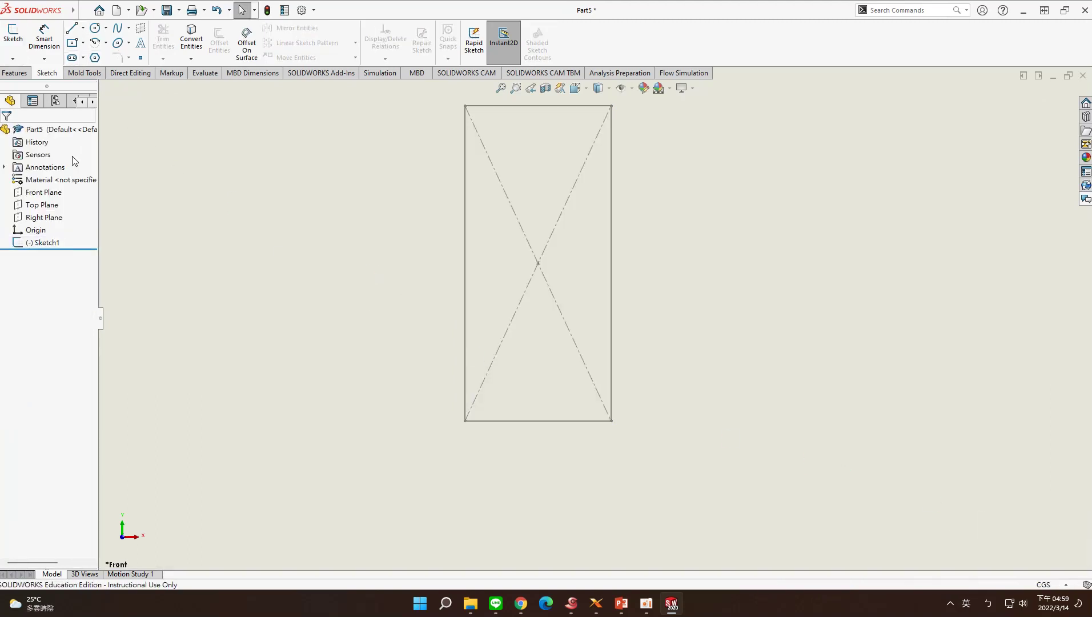
right_click(48, 244)
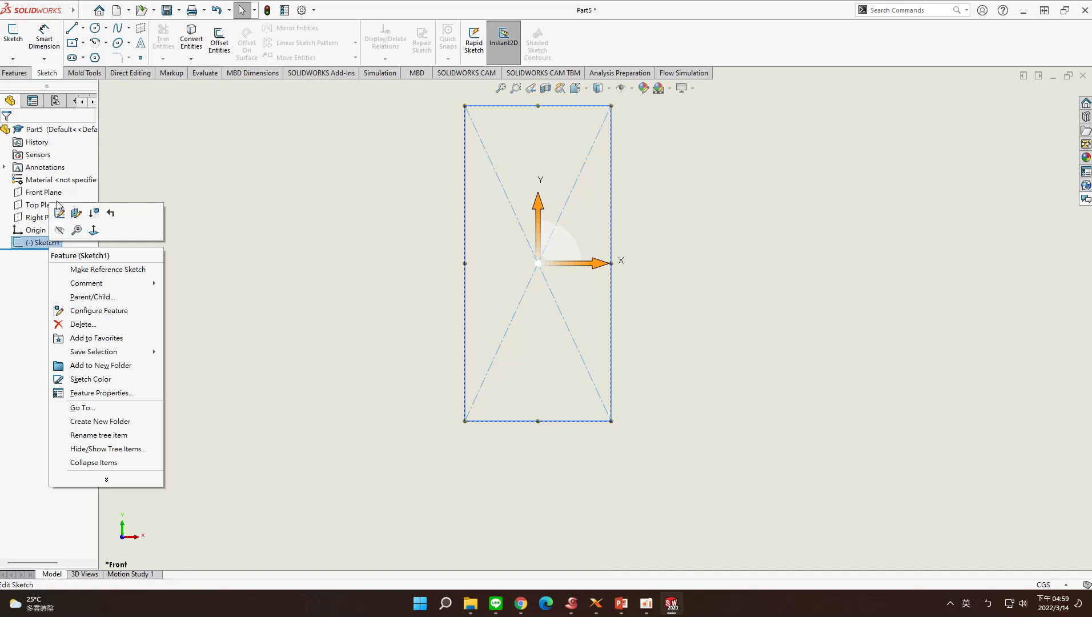
click(60, 212)
Step: Dimension the rectangle 1 cm wide along its upper edge and 2 cm tall along its left edge
click(44, 39)
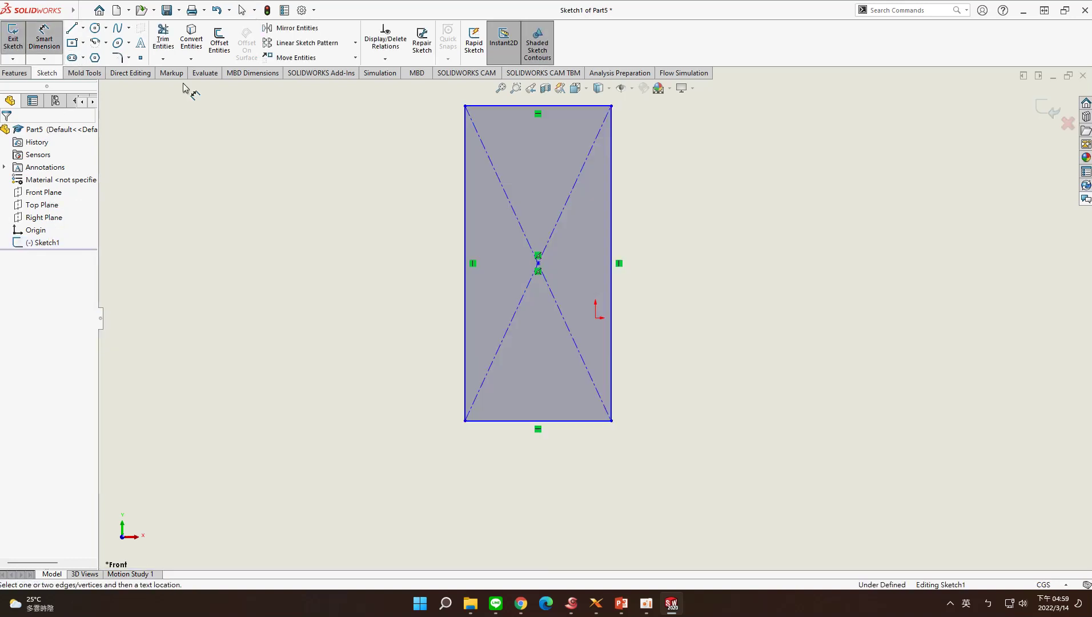
click(504, 106)
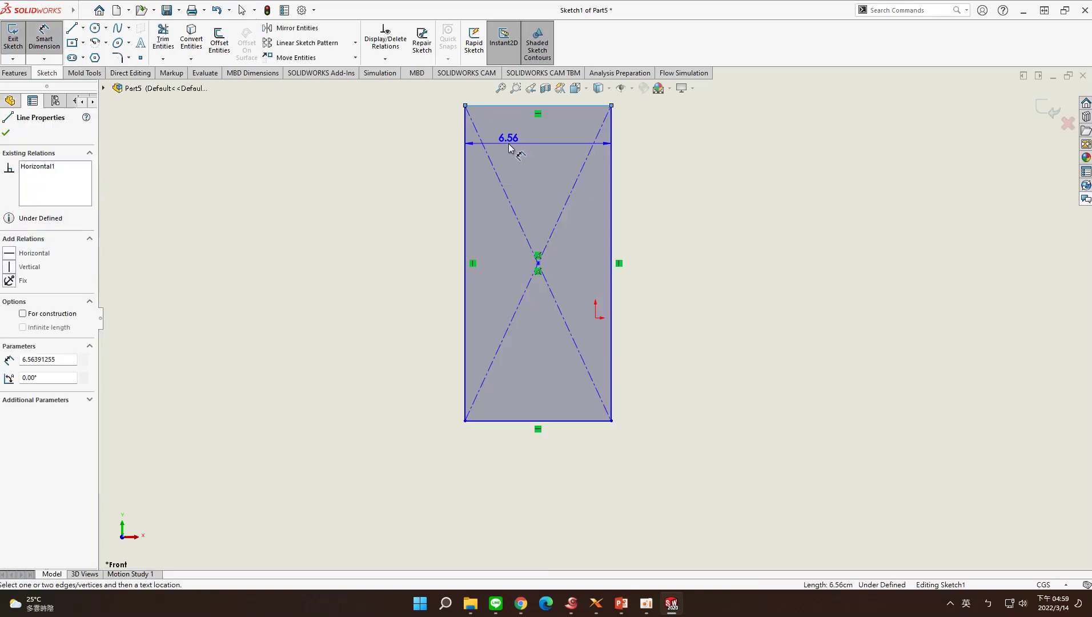
click(513, 144)
text(1)
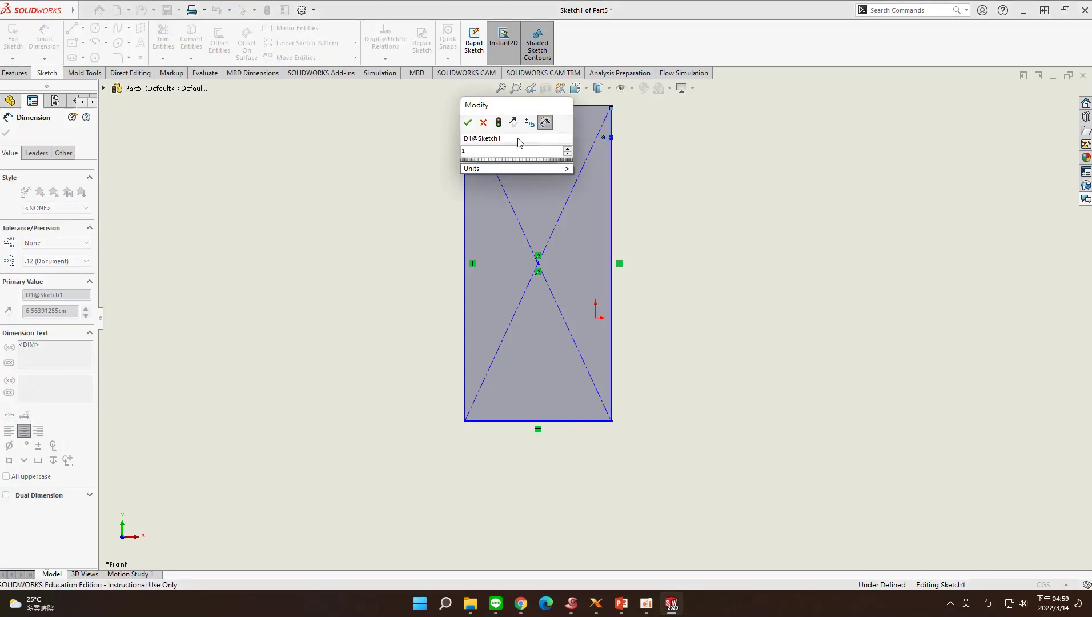
key(Return)
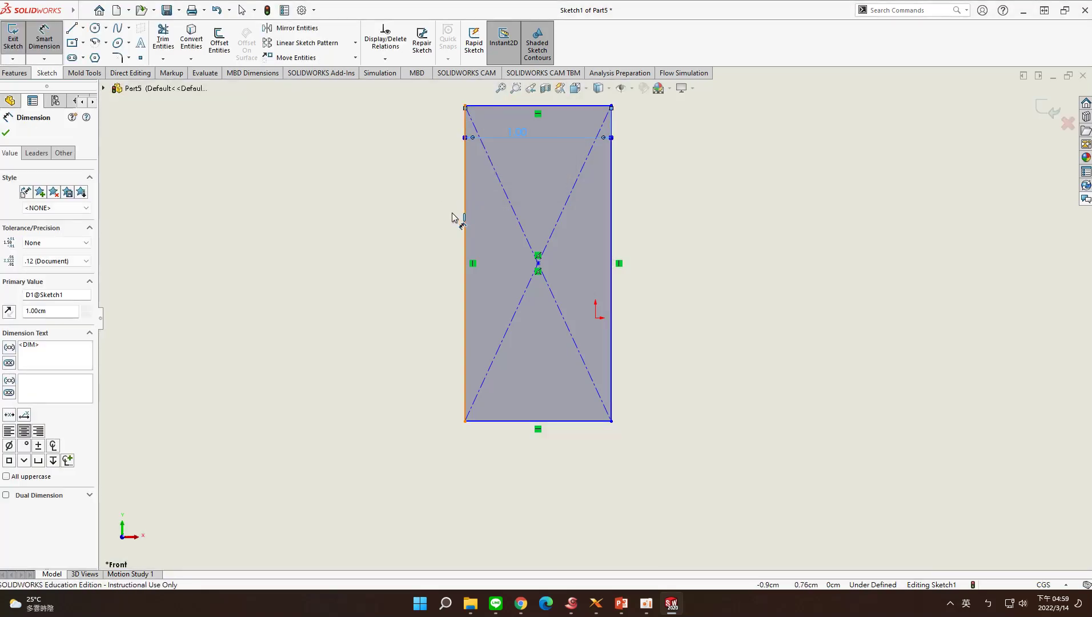
click(452, 214)
click(444, 215)
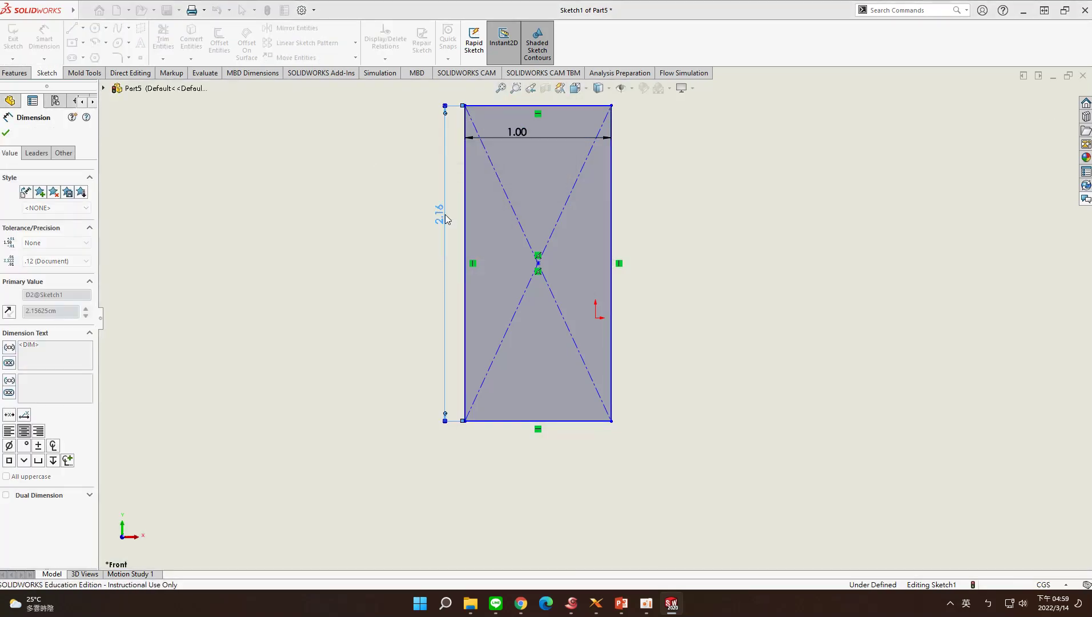
text(2)
key(Return)
Step: Extrude the rectangle as a blind boss 0.1 cm deep
click(22, 74)
click(17, 40)
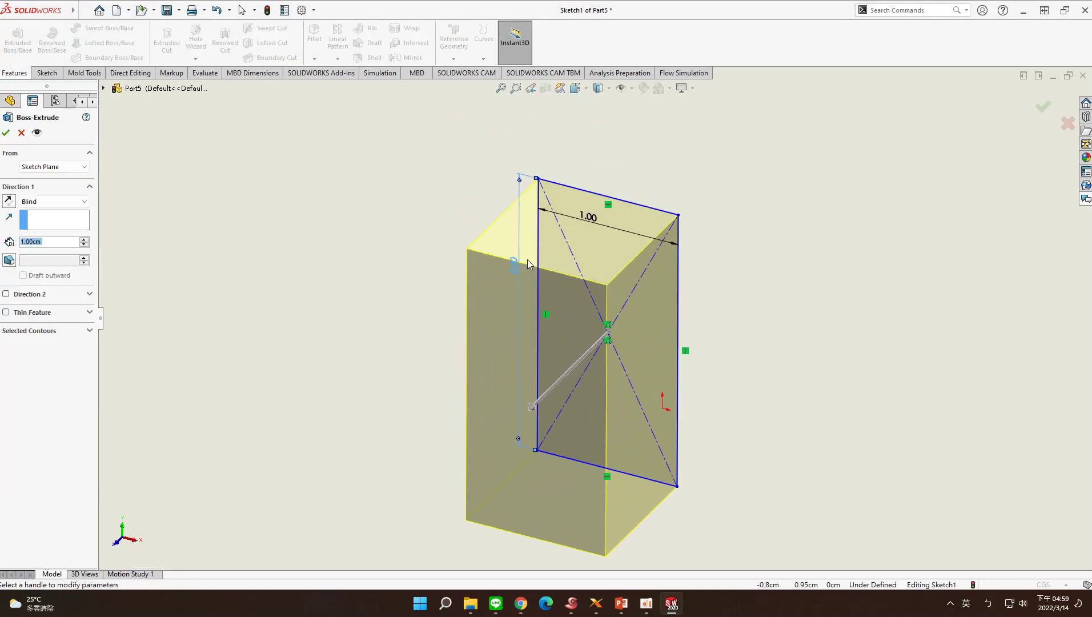
text(0.1)
key(Return)
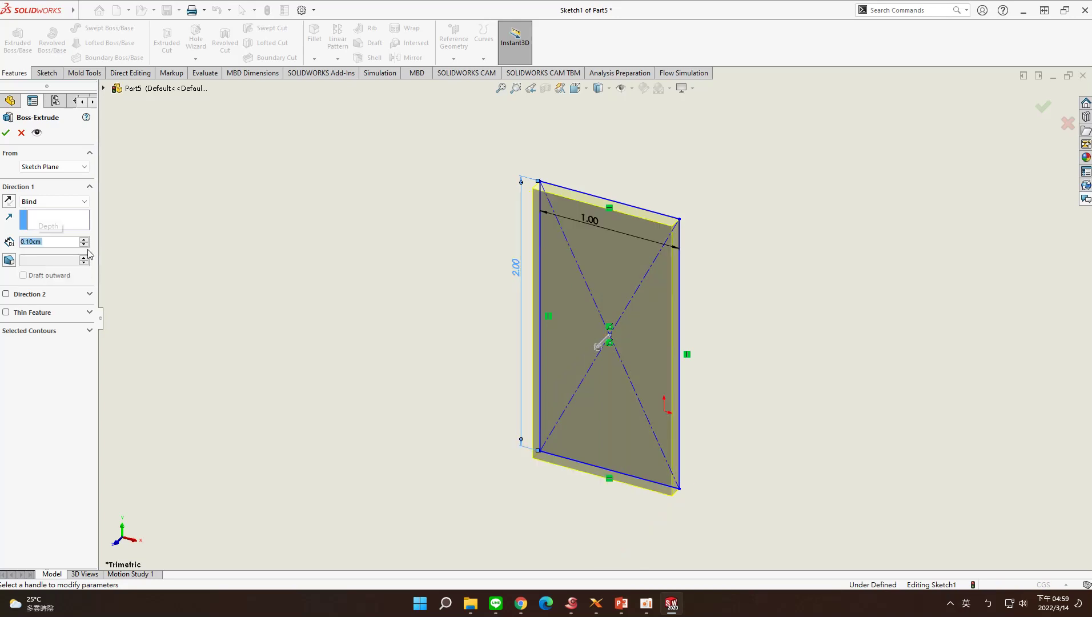
key(Return)
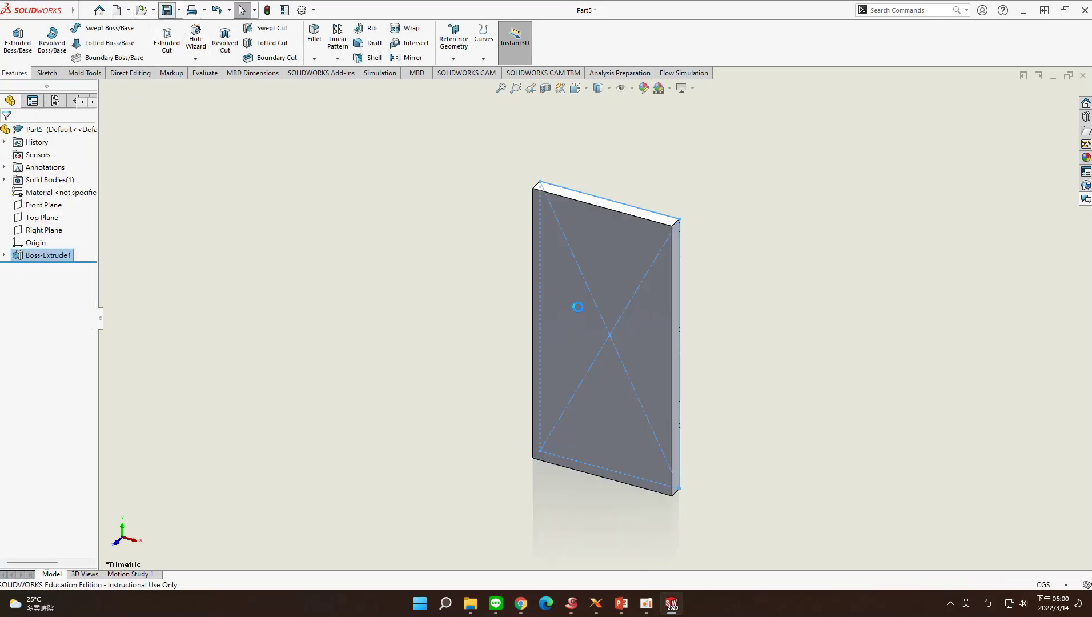
Step: Save the new rectangular plate on the desktop under the file name Part4.SLDPRT
key(Right)
key(Left)
key(Left)
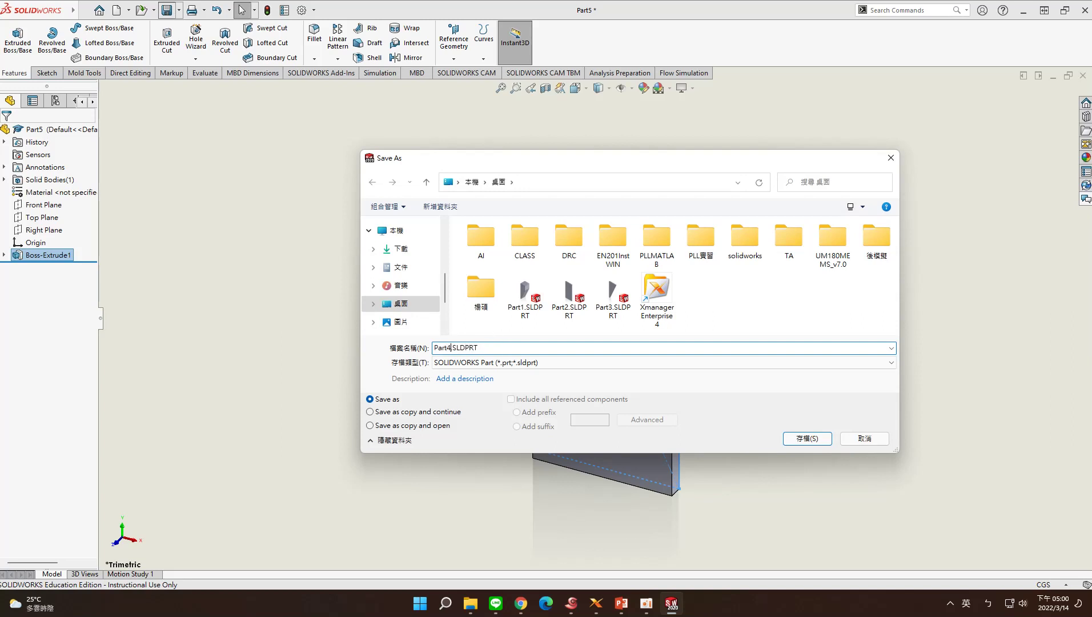
click(805, 437)
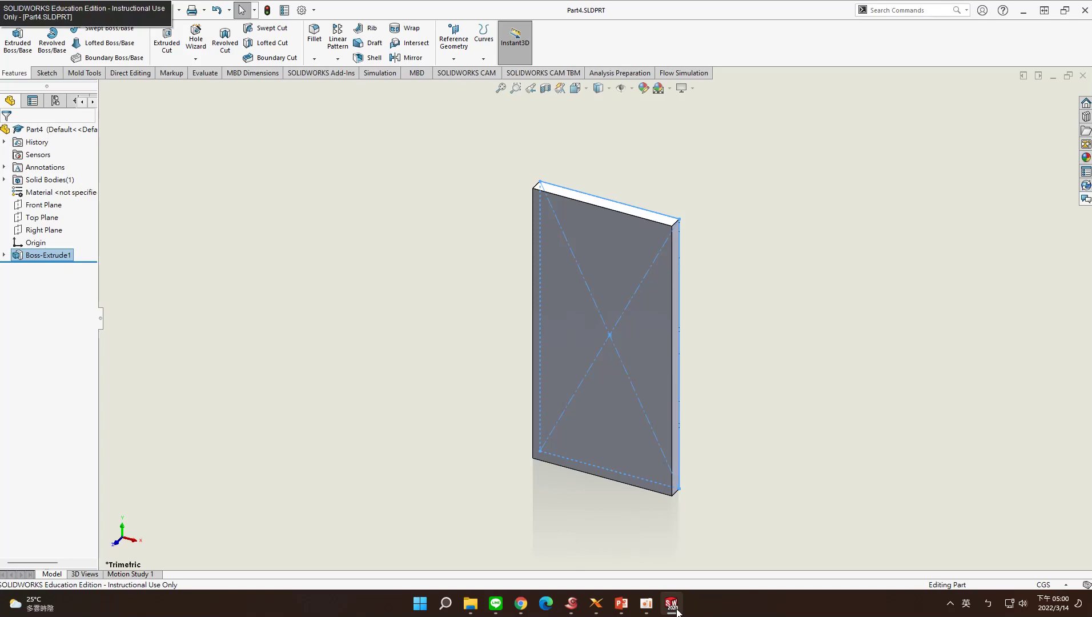
Step: Return to the Assem1 assembly and insert Part4.SLDPRT from the desktop above and to the left of the second Part3 copy
mouse_move(673, 607)
mouse_move(803, 549)
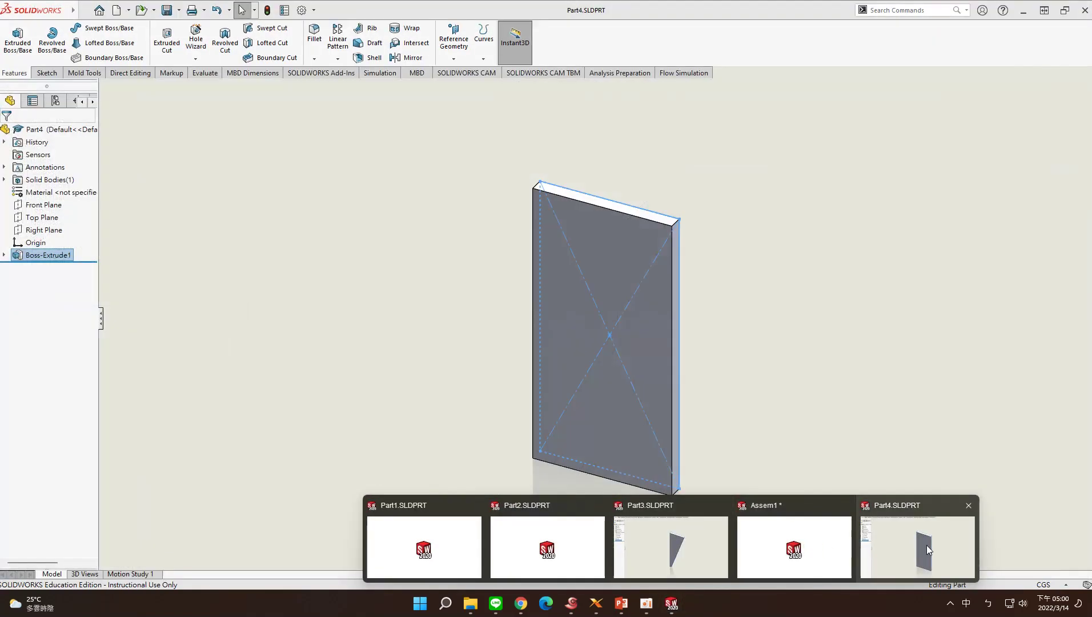
click(797, 549)
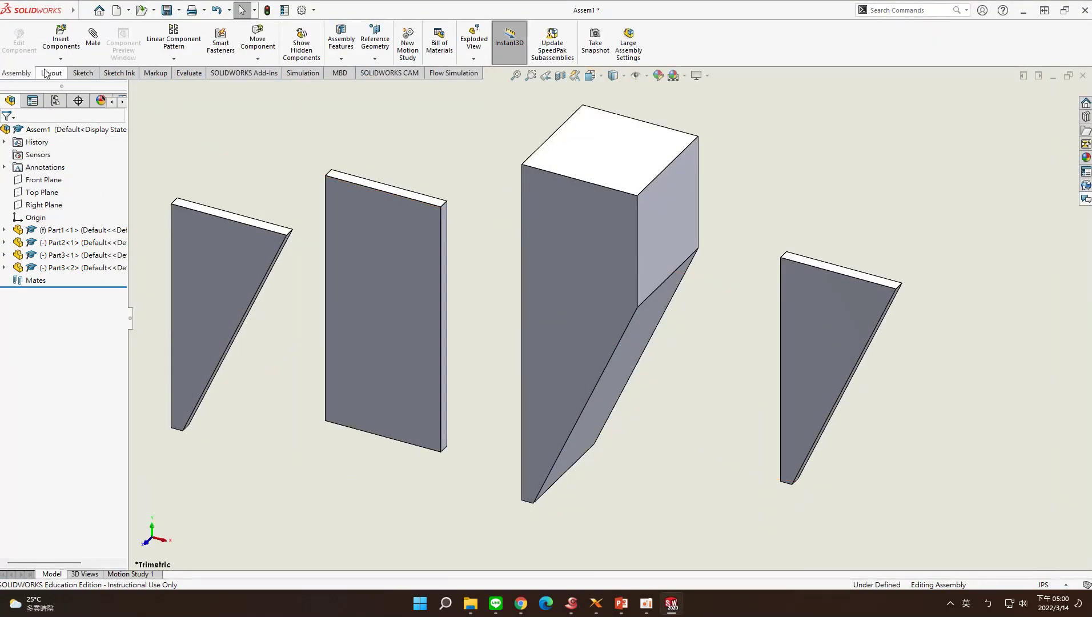
click(61, 39)
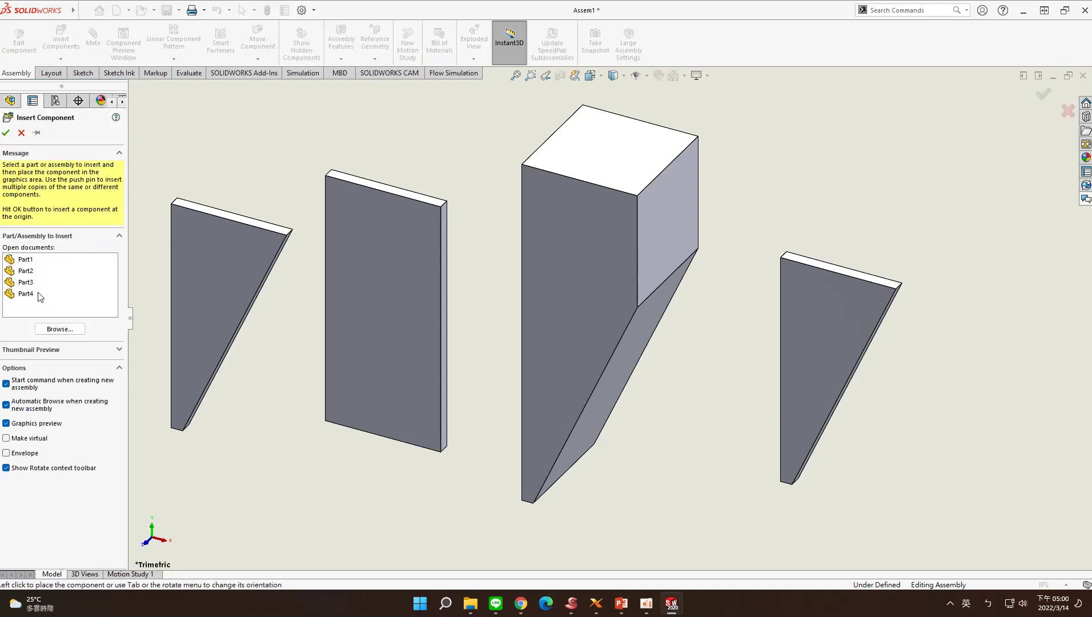
click(57, 328)
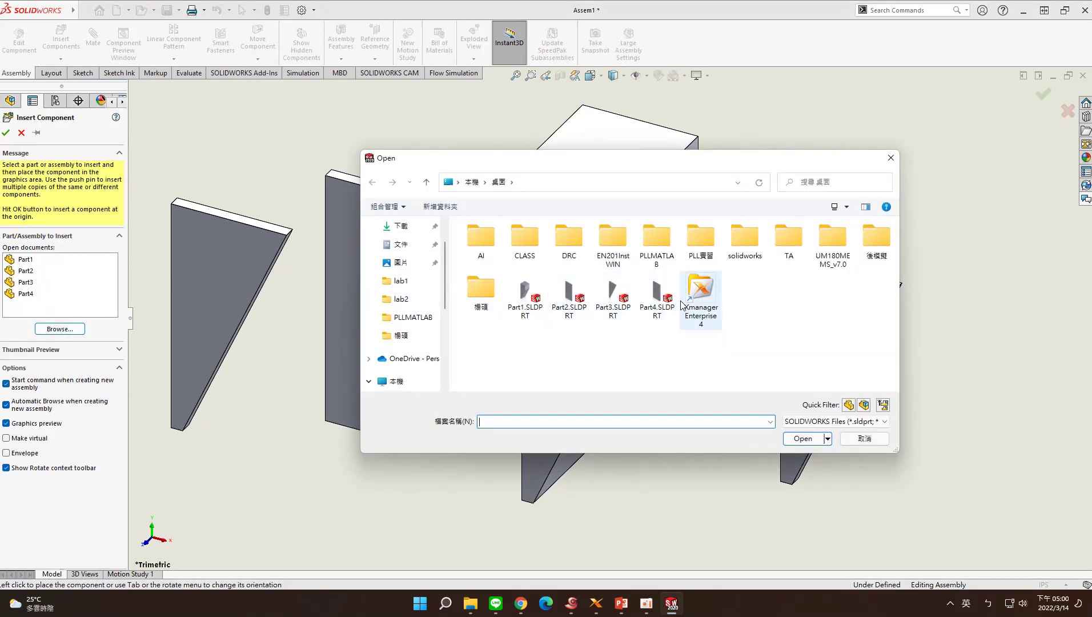
click(659, 299)
double_click(659, 298)
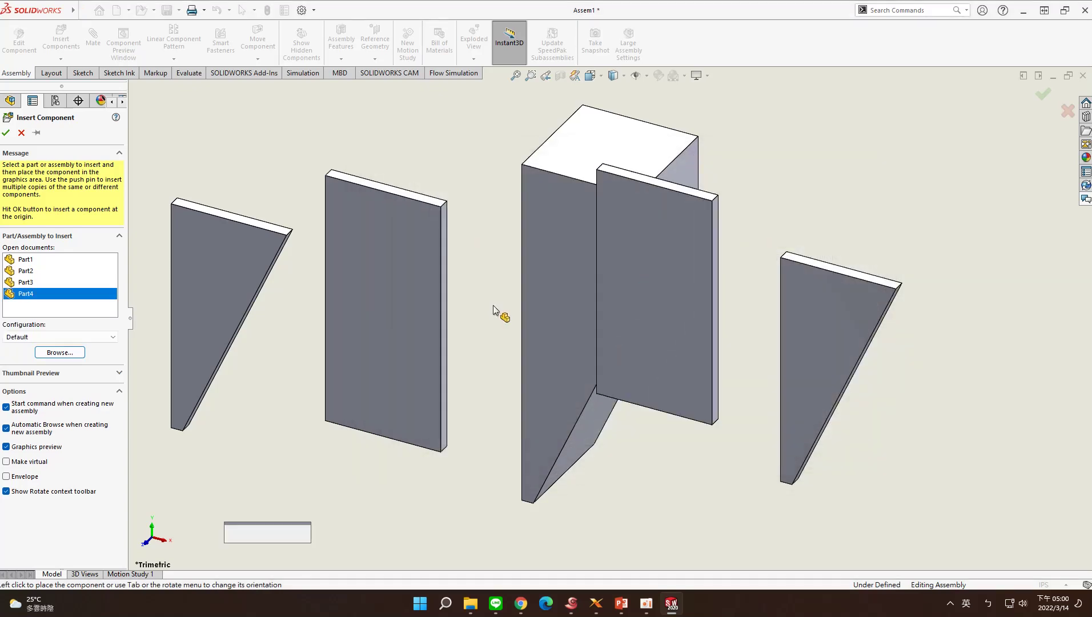
middle_drag(363, 245, 295, 411)
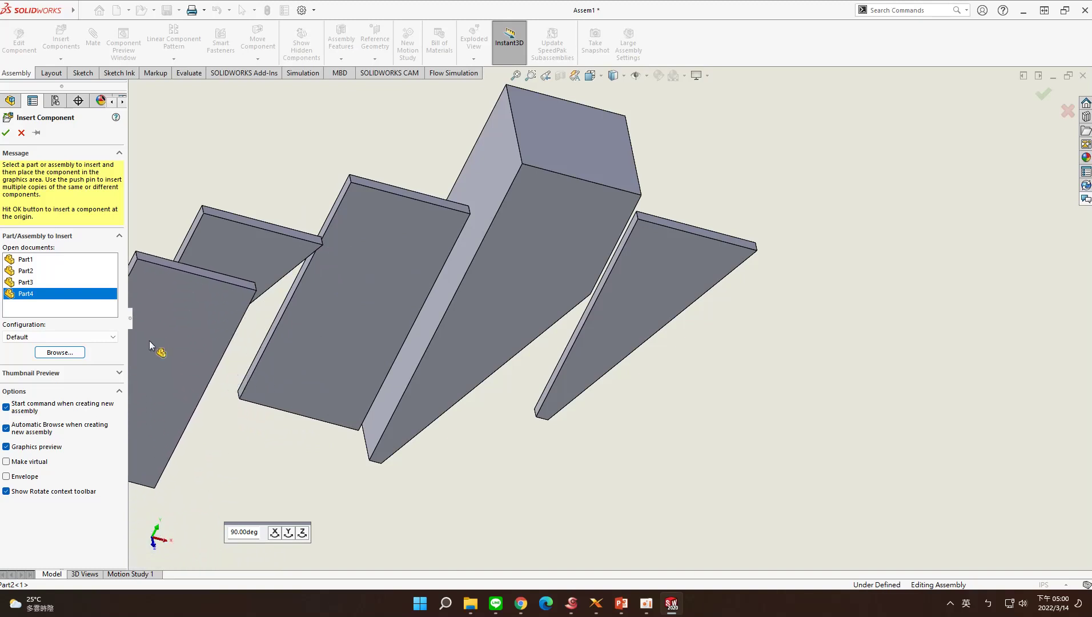
click(154, 165)
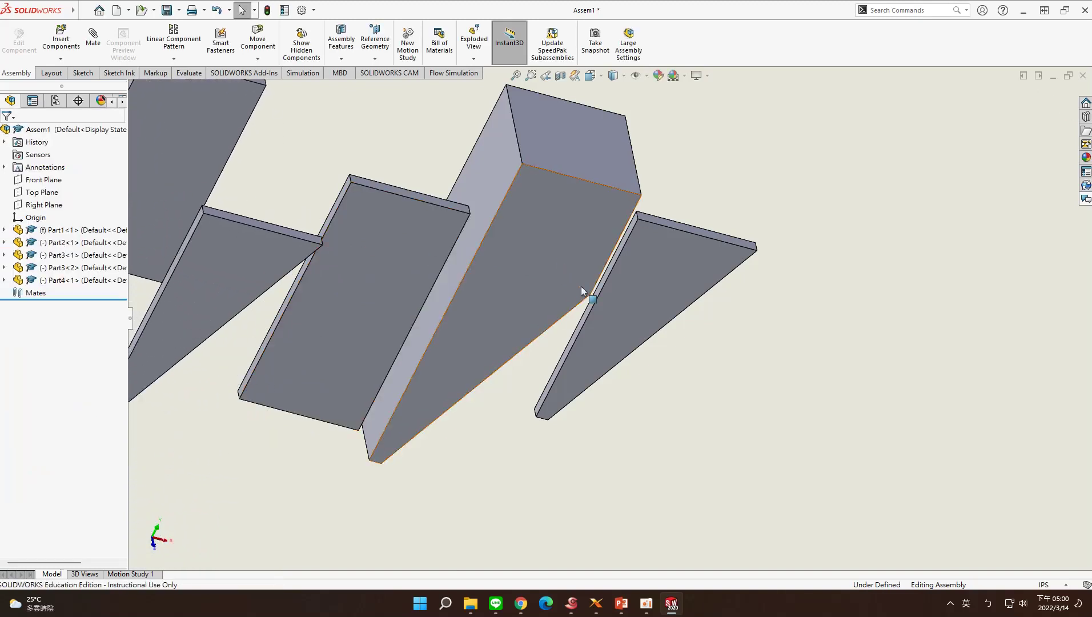
Step: Mate the front triangular face of the second Part3 copy coincident with the block's rear tapered side face
middle_drag(679, 408, 481, 291)
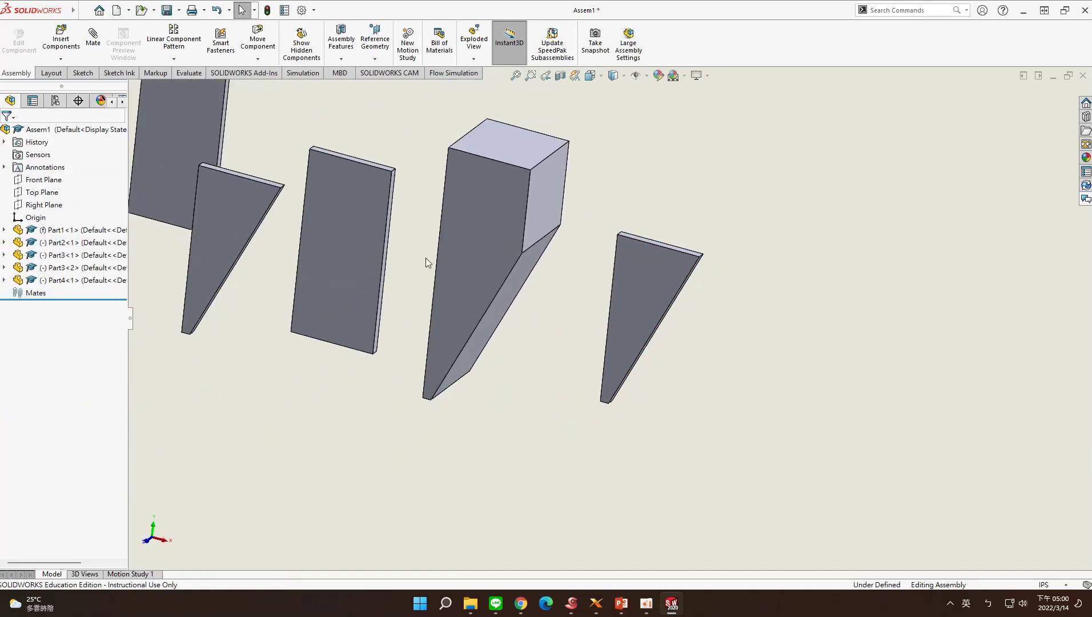
scroll(337, 191, up, 3)
scroll(411, 197, down, 2)
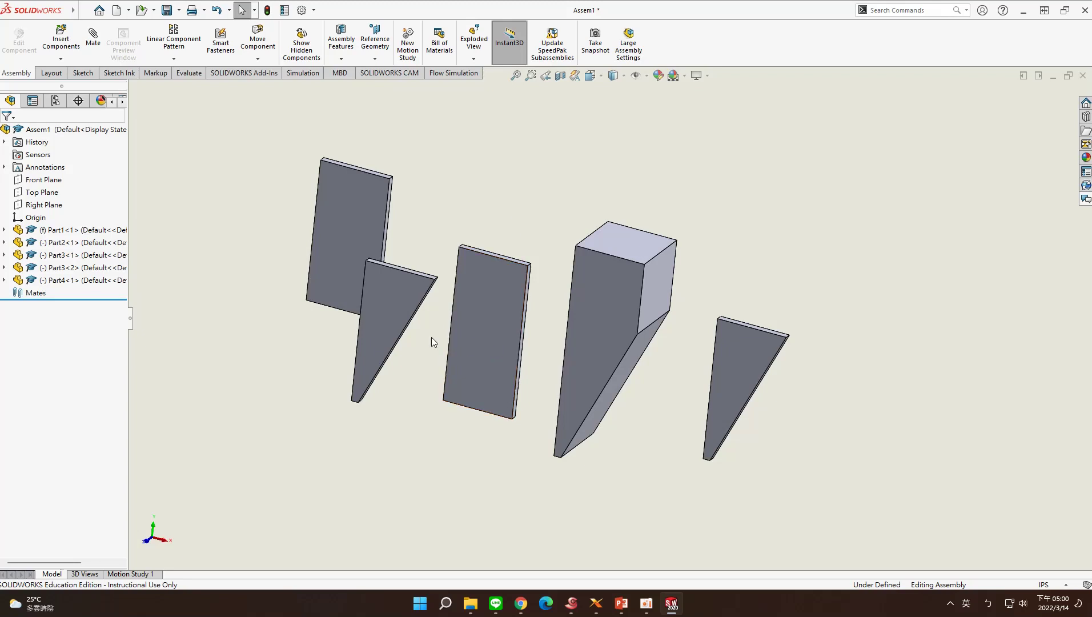
click(381, 316)
middle_drag(447, 342, 443, 284)
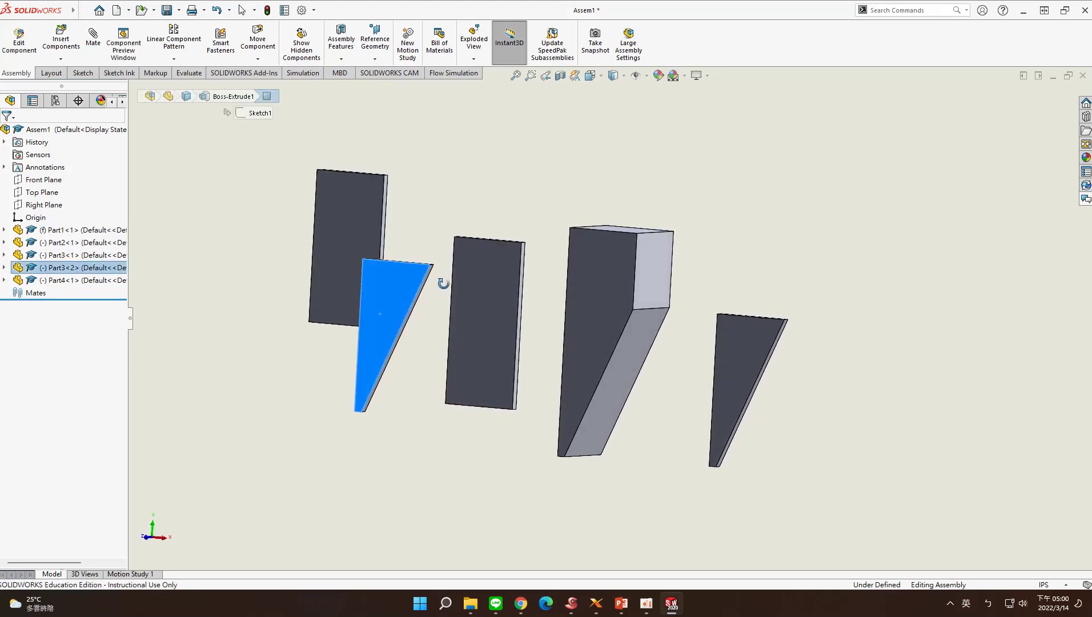
key(m)
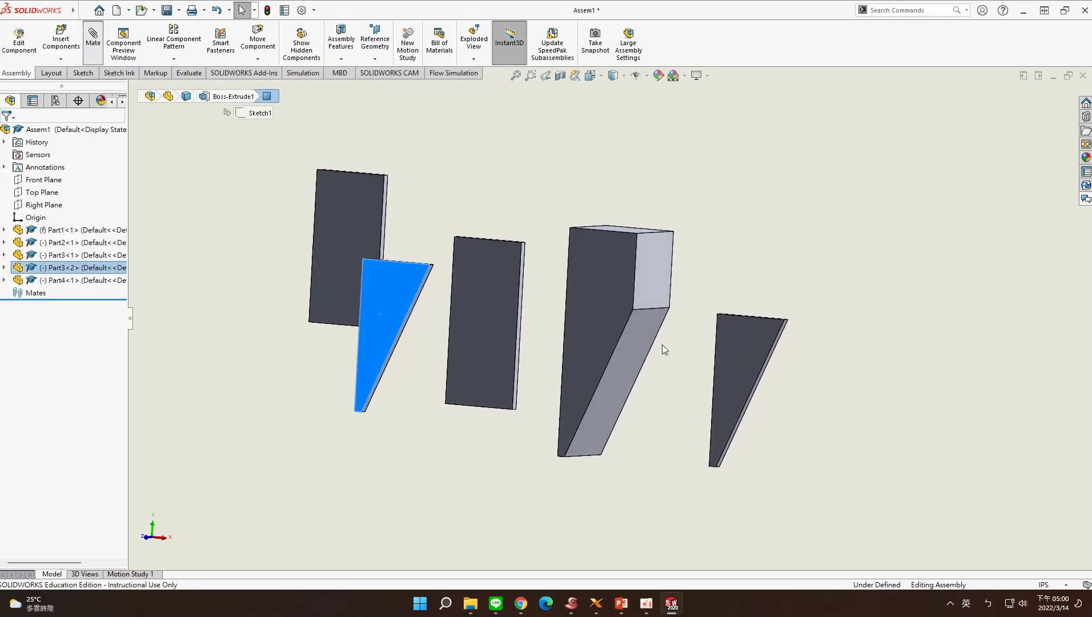
middle_drag(649, 368, 479, 350)
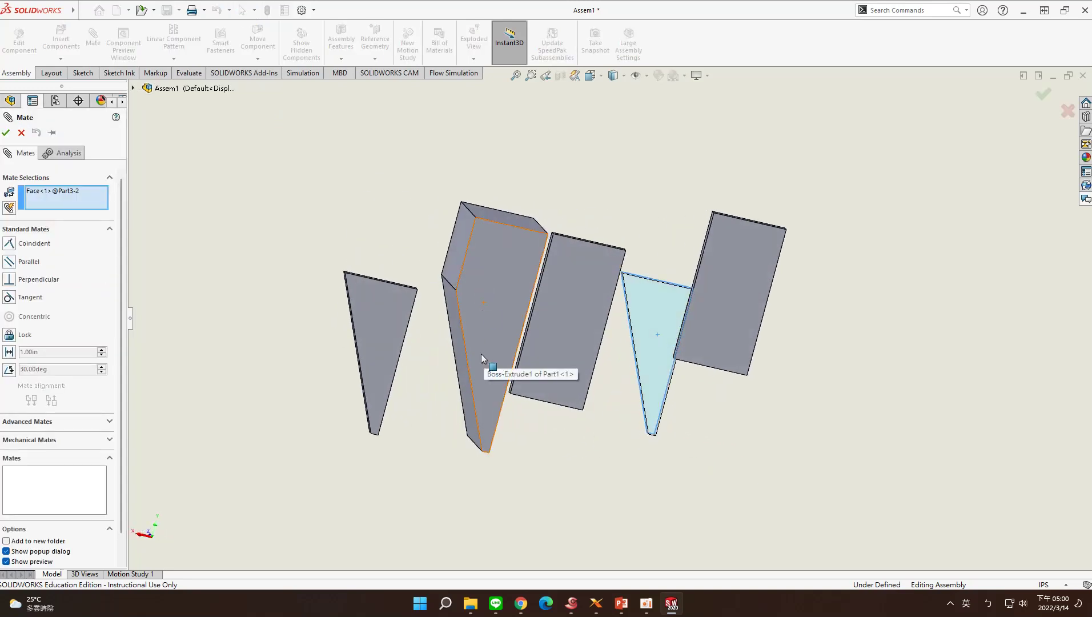
click(480, 352)
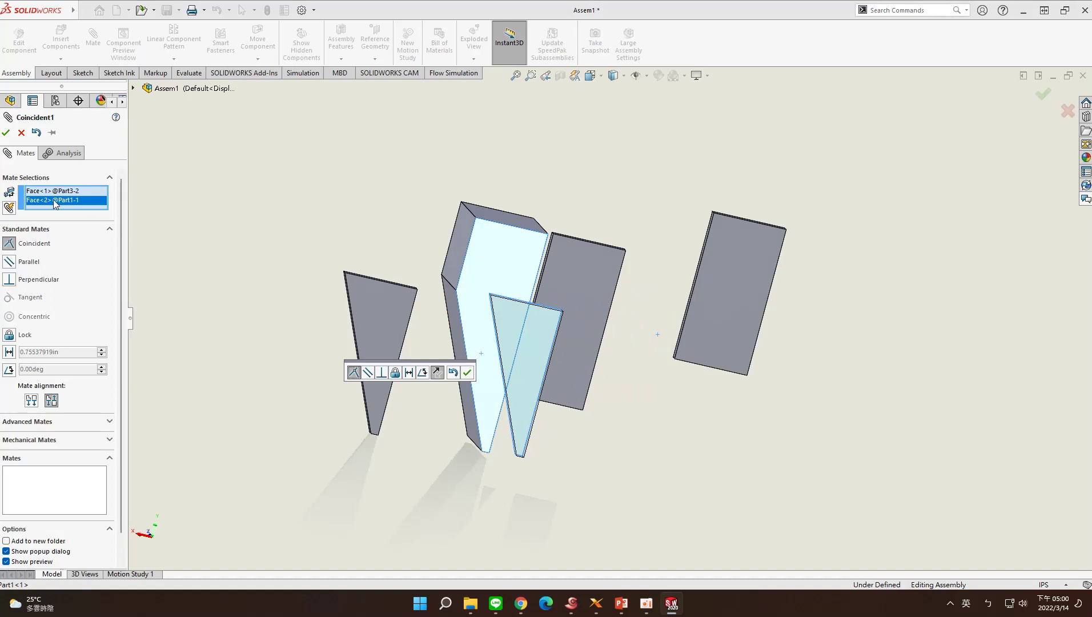
middle_drag(376, 273, 428, 327)
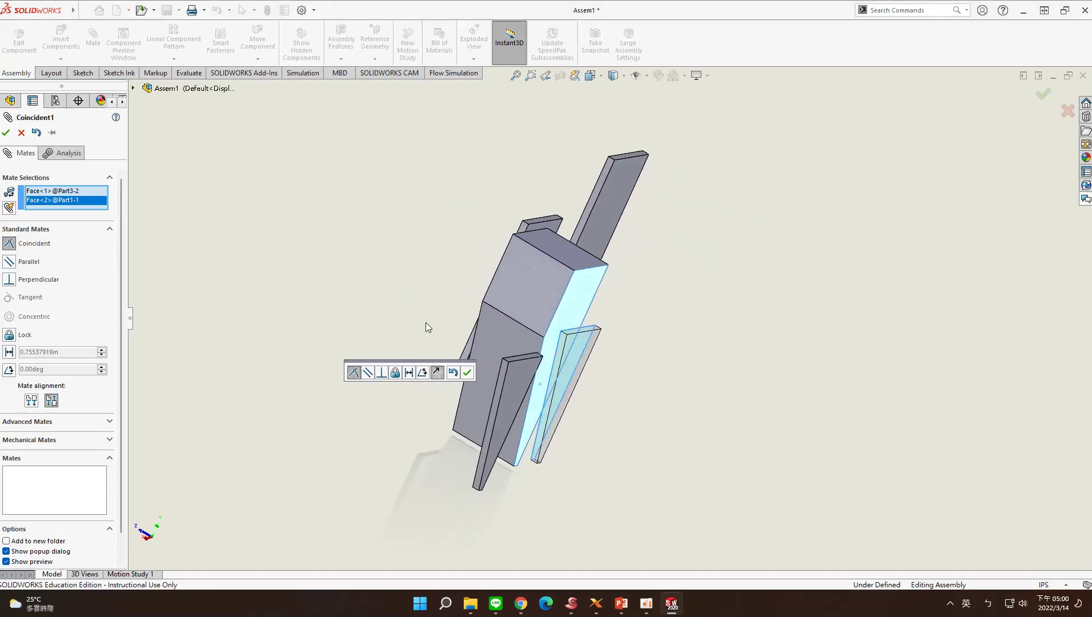
click(6, 133)
Step: Mate the rear triangular face of the first Part3 copy coincident with the block's front tapered side face
click(510, 400)
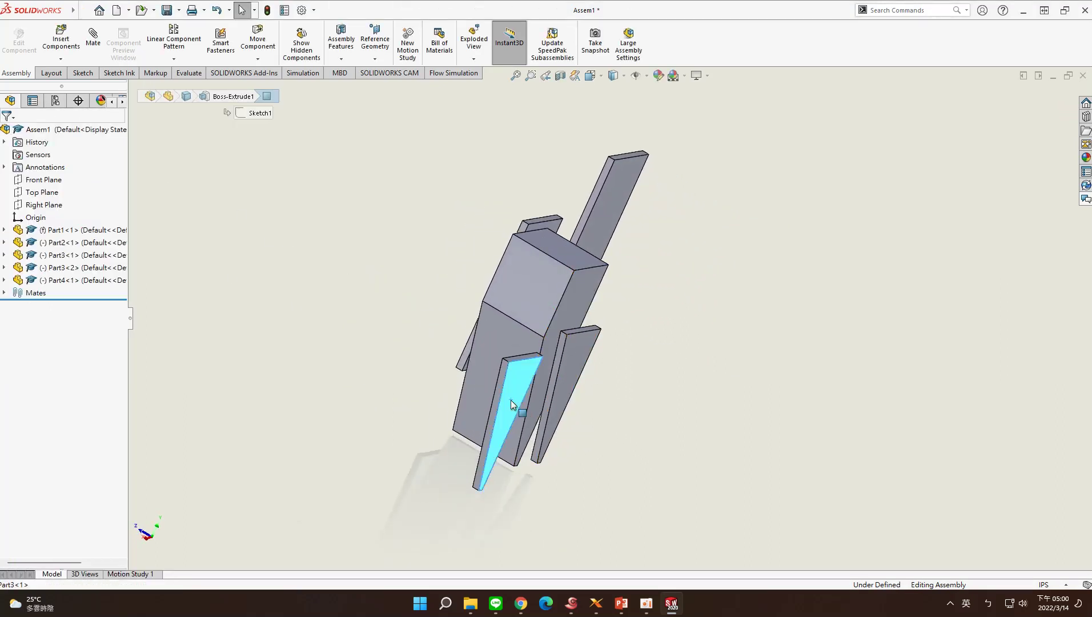
middle_drag(353, 279, 394, 320)
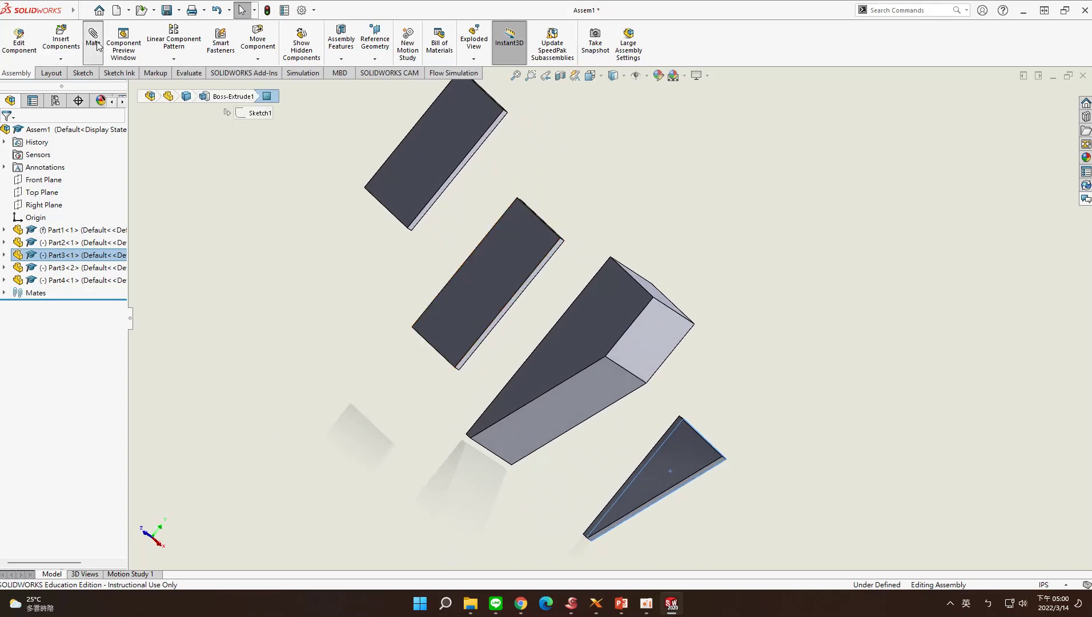
key(m)
click(542, 377)
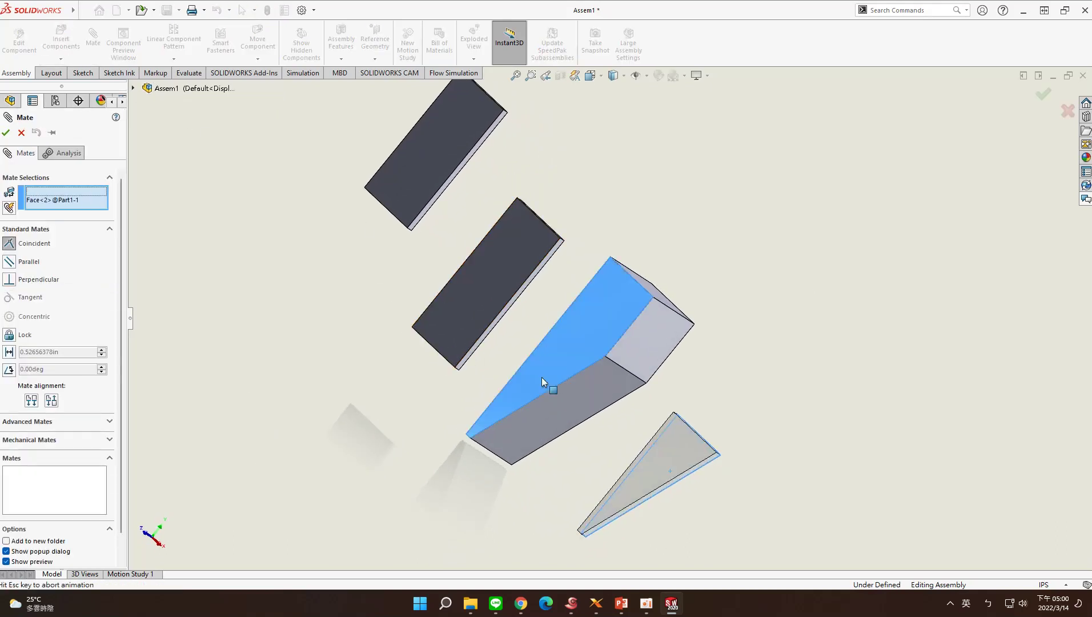
click(5, 133)
middle_drag(550, 413, 629, 279)
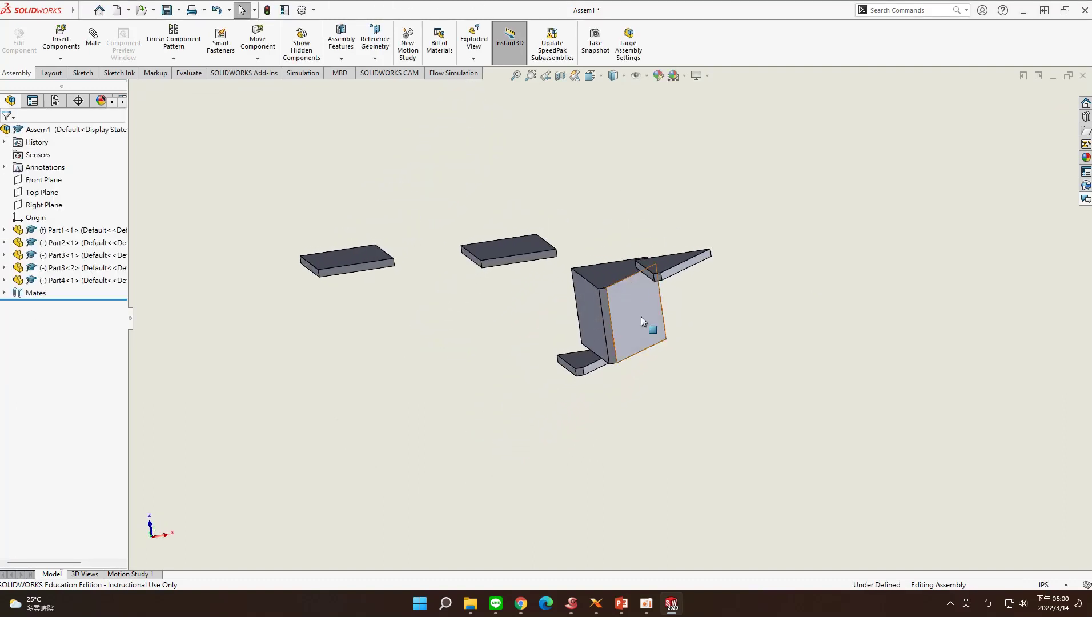
scroll(665, 279, down, 5)
click(610, 291)
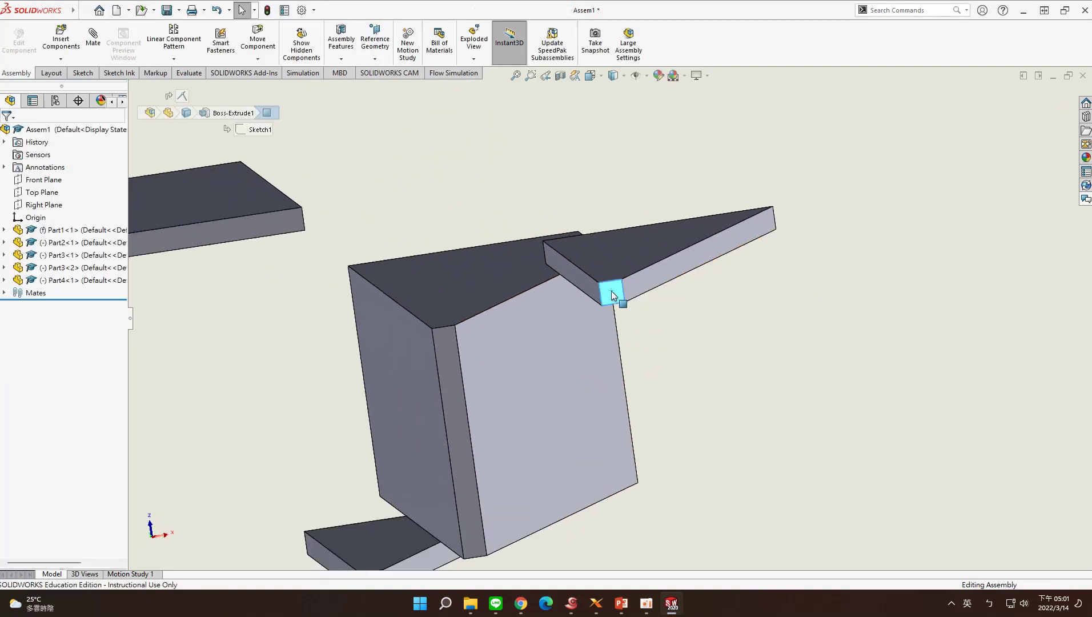
click(93, 37)
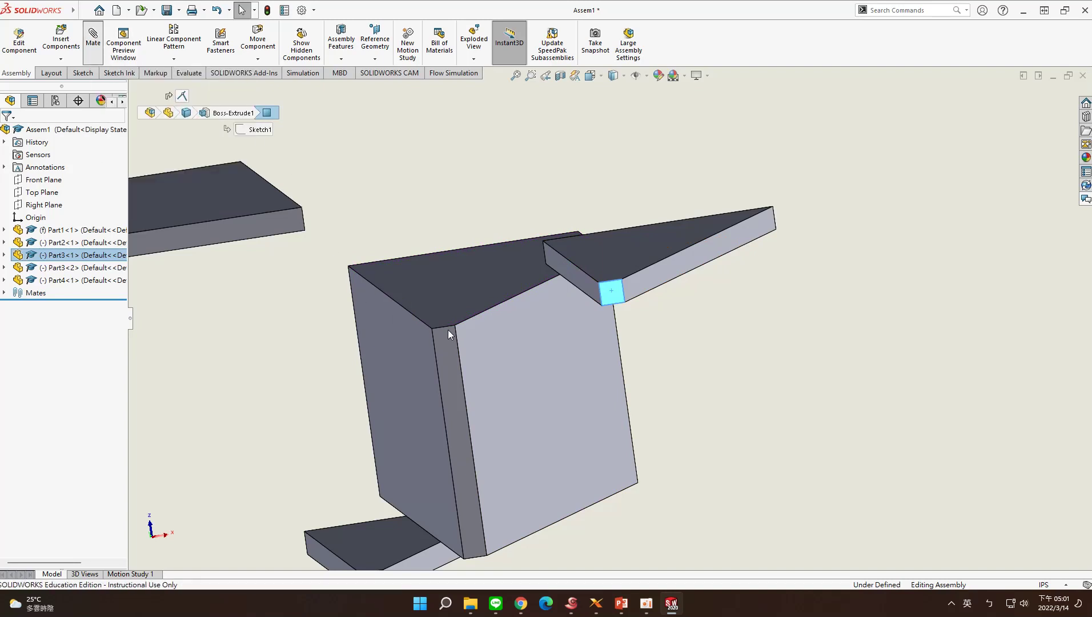
key(Escape)
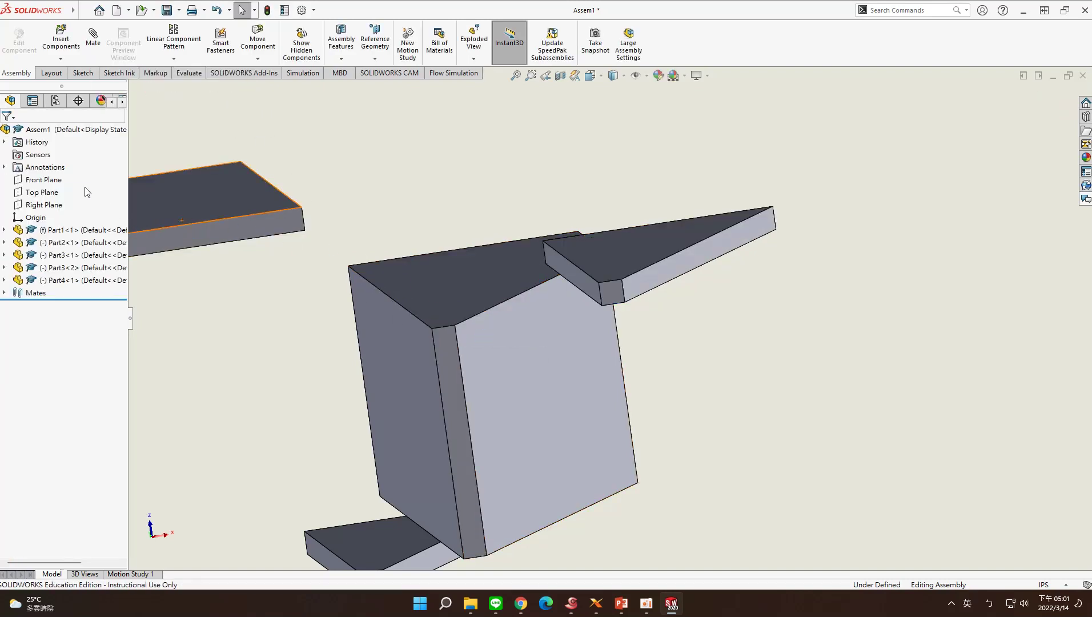
Step: Mate the short tip edge of the first Part3 copy coincident with the matching short edge at the block's narrow end
click(617, 305)
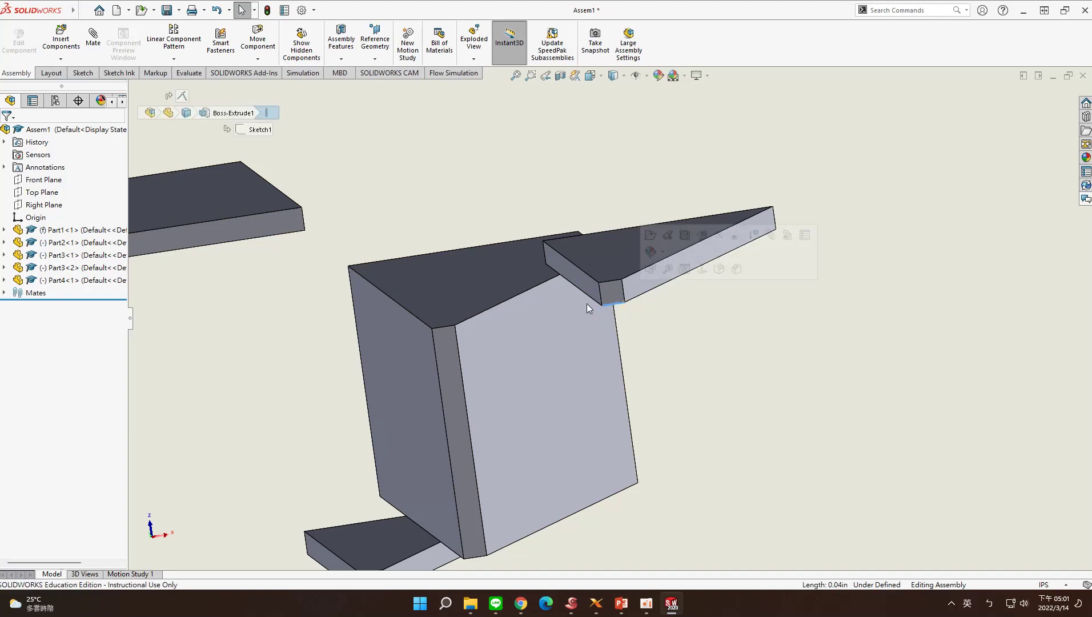
ctrl+click(447, 329)
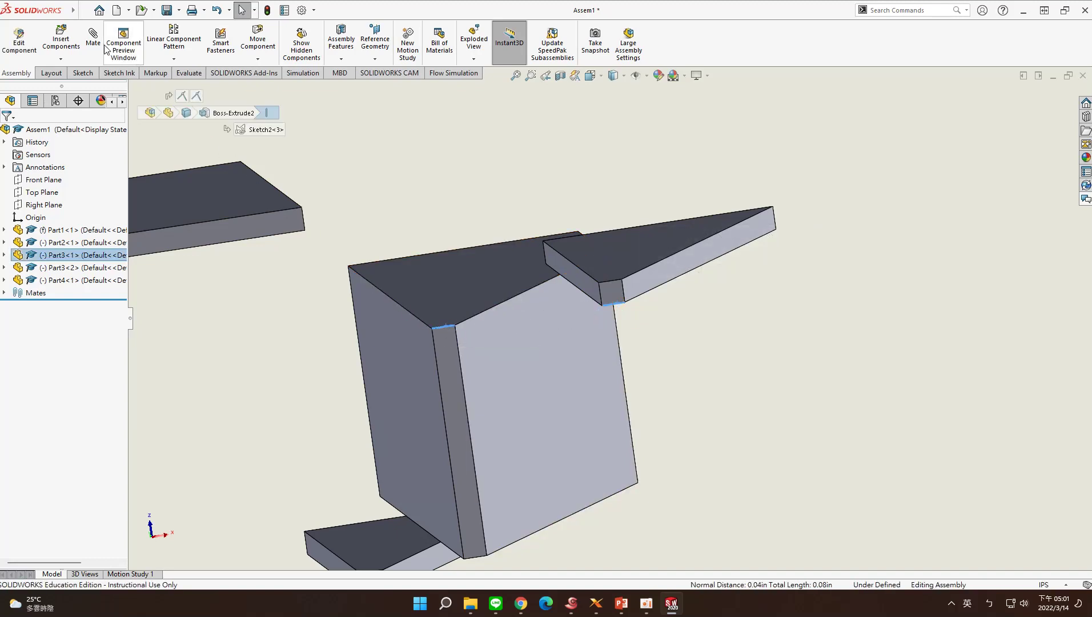
key(m)
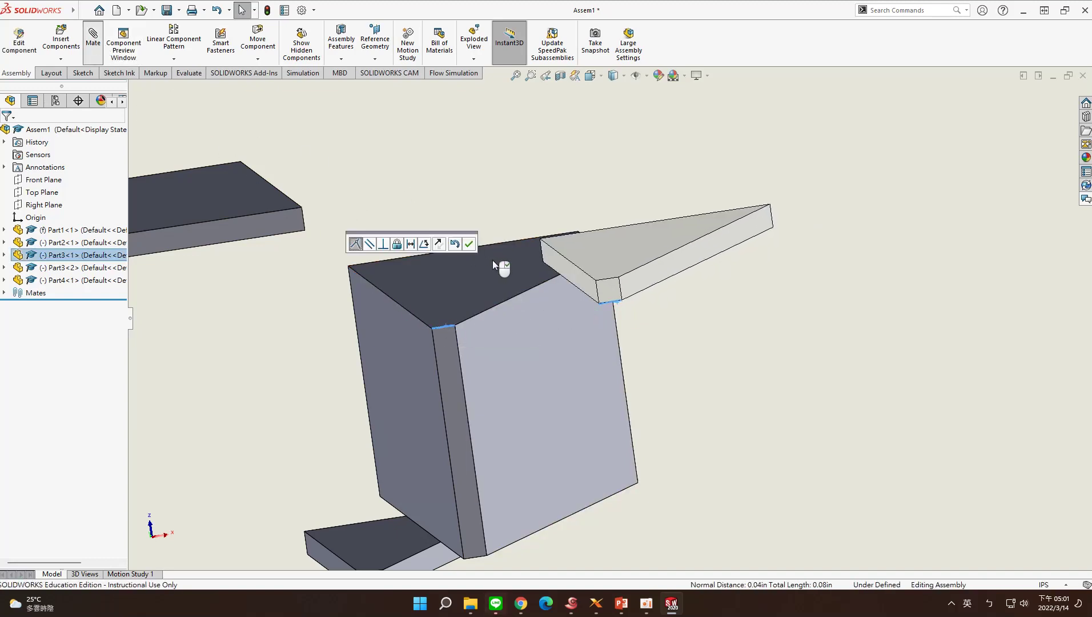
mouse_move(508, 195)
middle_down()
mouse_move(465, 212)
mouse_move(503, 204)
middle_up()
click(7, 132)
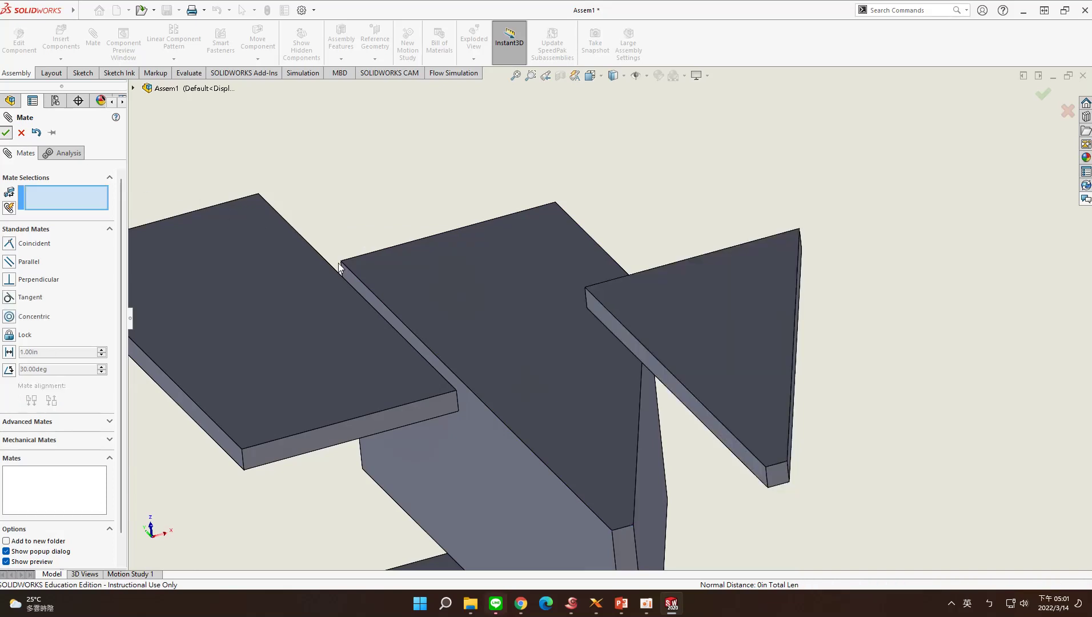
click(6, 133)
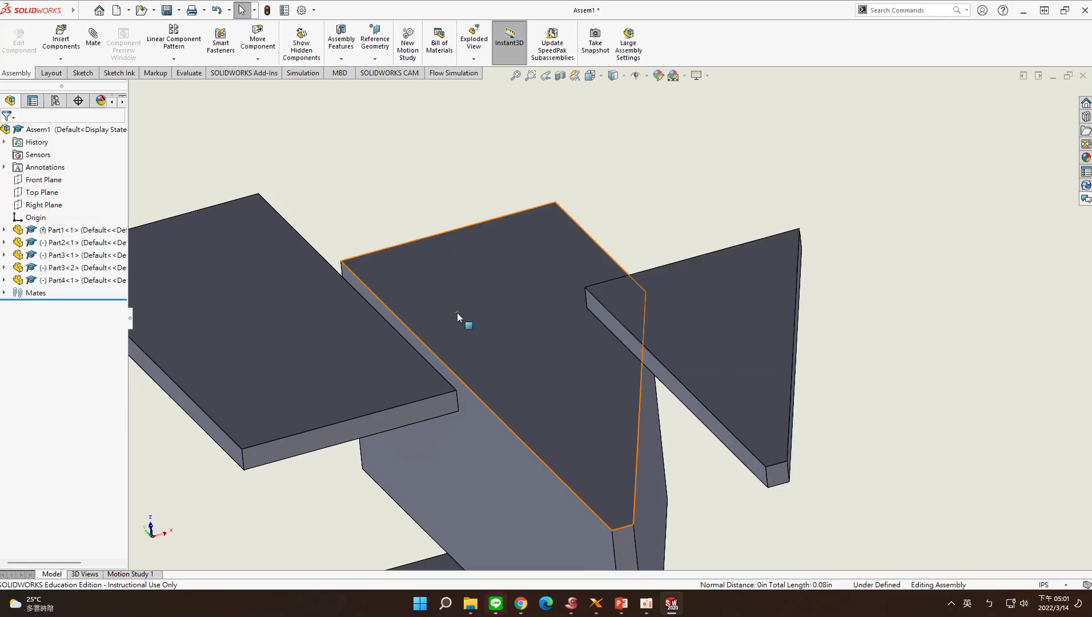
Step: Mate the long straight edge of the first Part3 copy coincident with the long straight edge of the block's side face
click(672, 390)
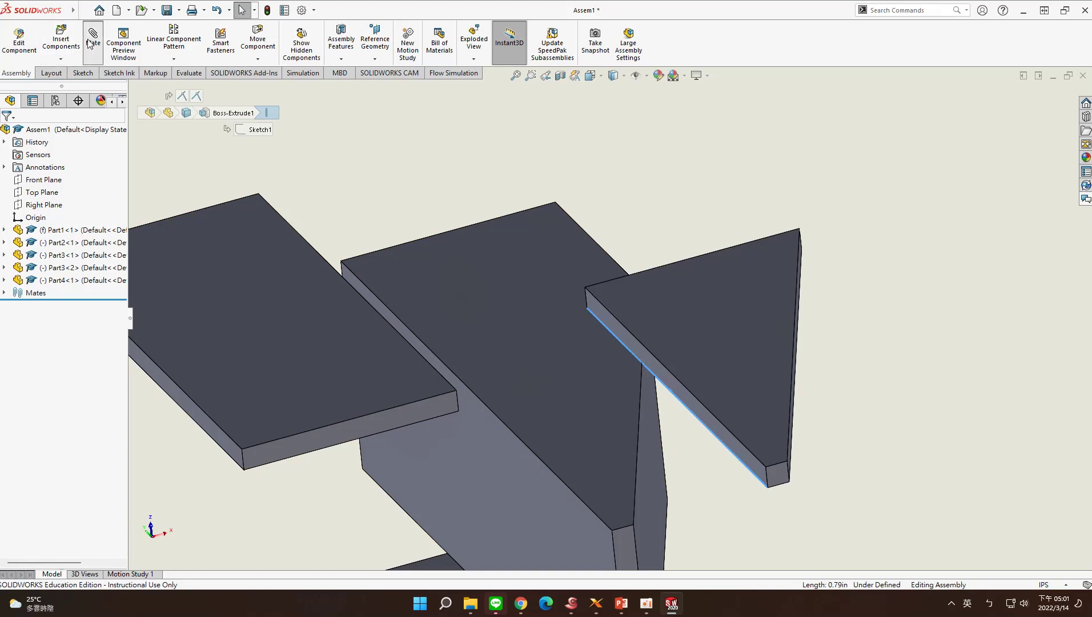
click(529, 450)
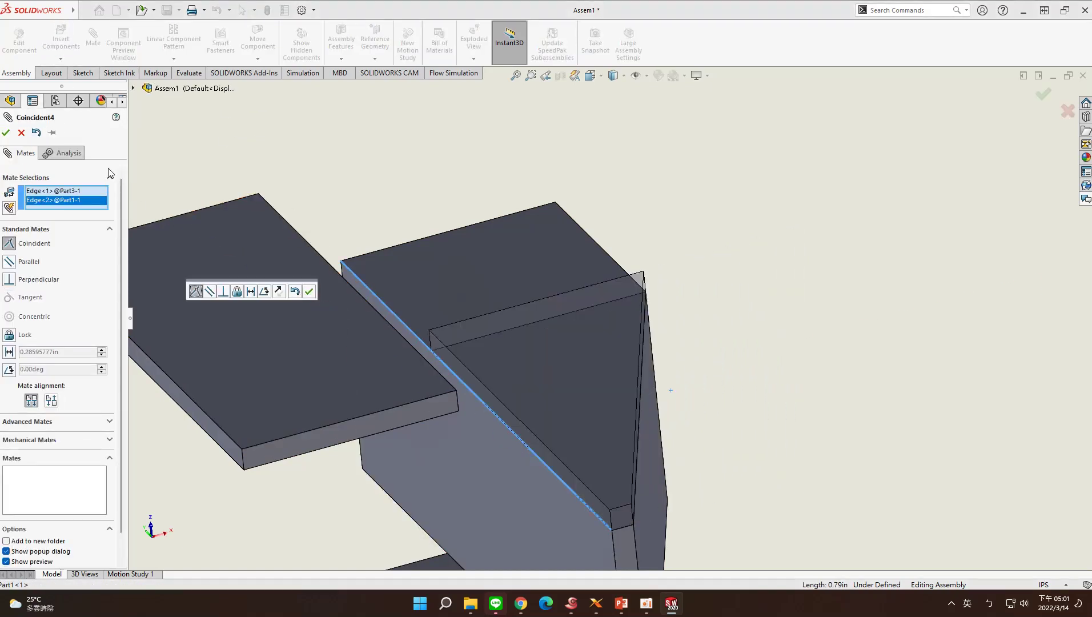
click(6, 133)
Step: Mate the long edge of the second Part3 copy coincident with the long edge of the block's opposite side face
middle_drag(683, 380, 606, 240)
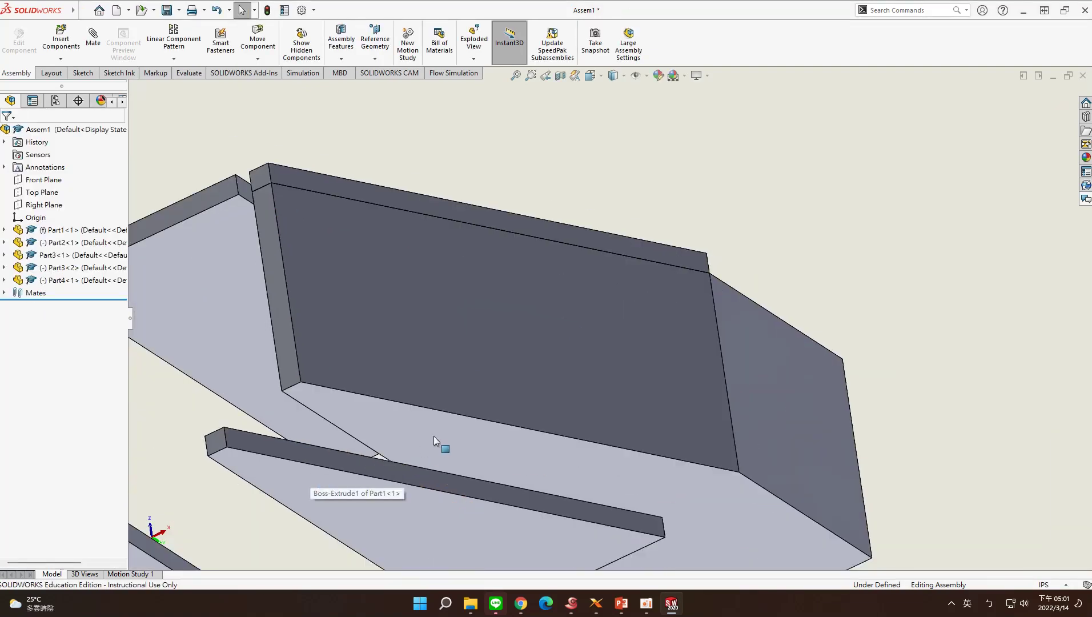
click(363, 455)
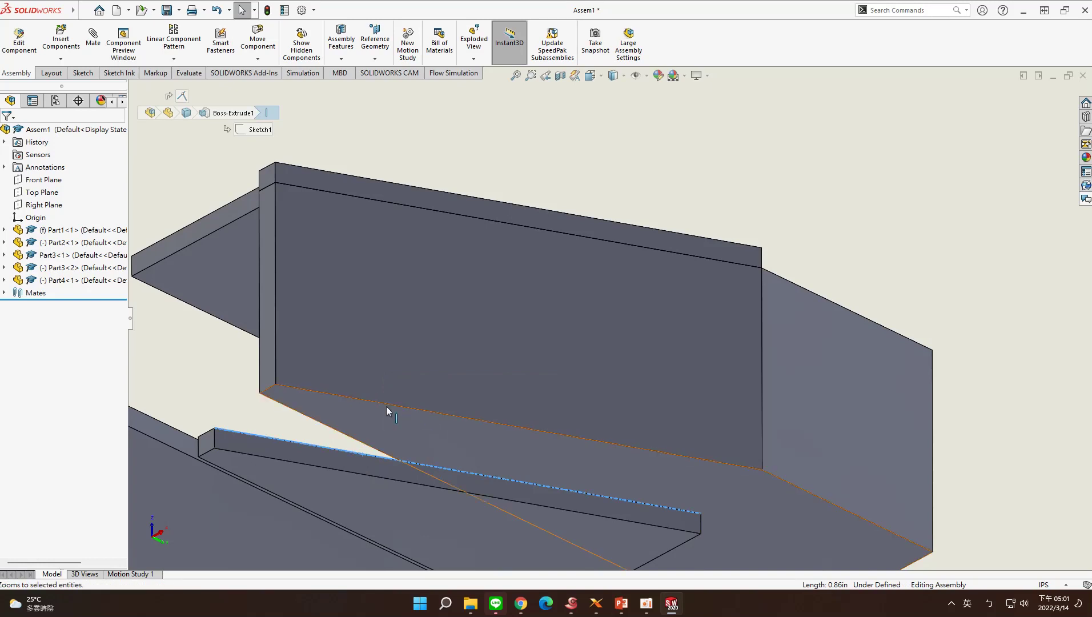
ctrl+click(354, 397)
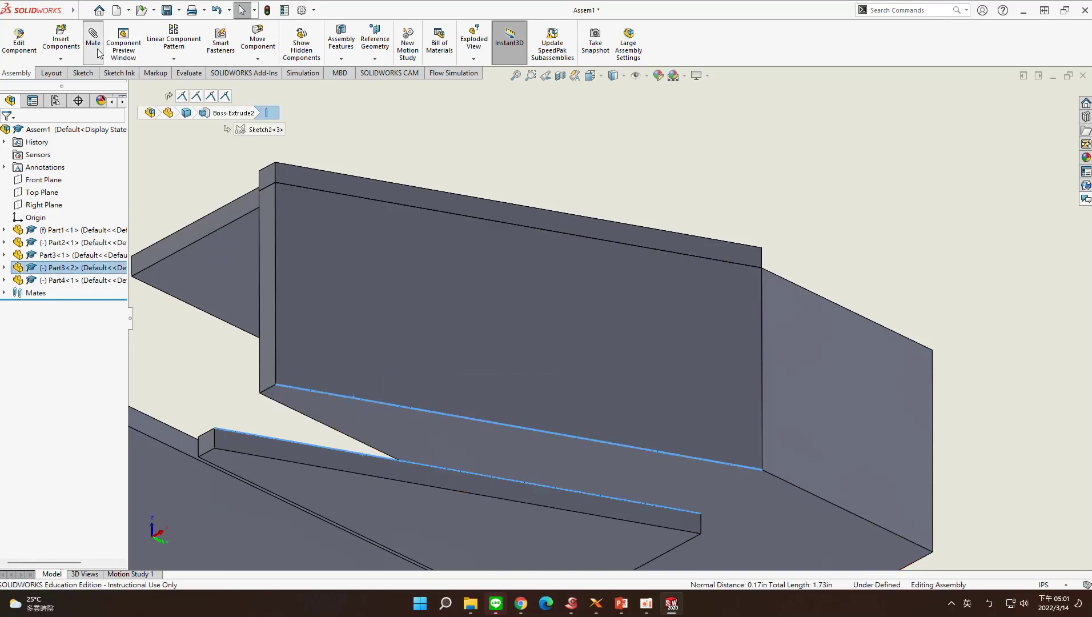
key(m)
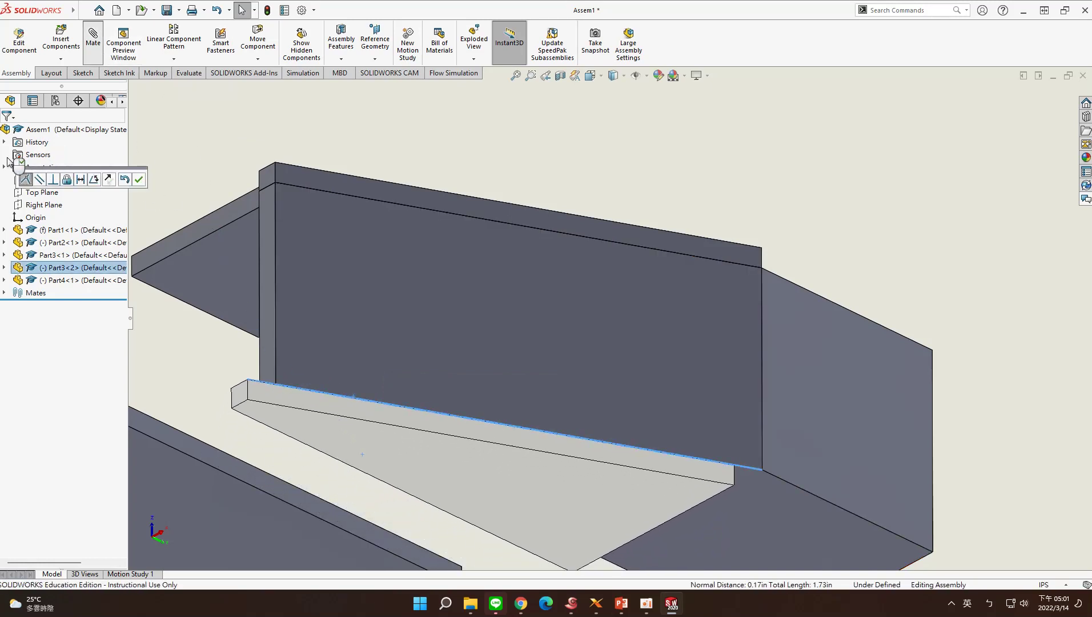
click(8, 136)
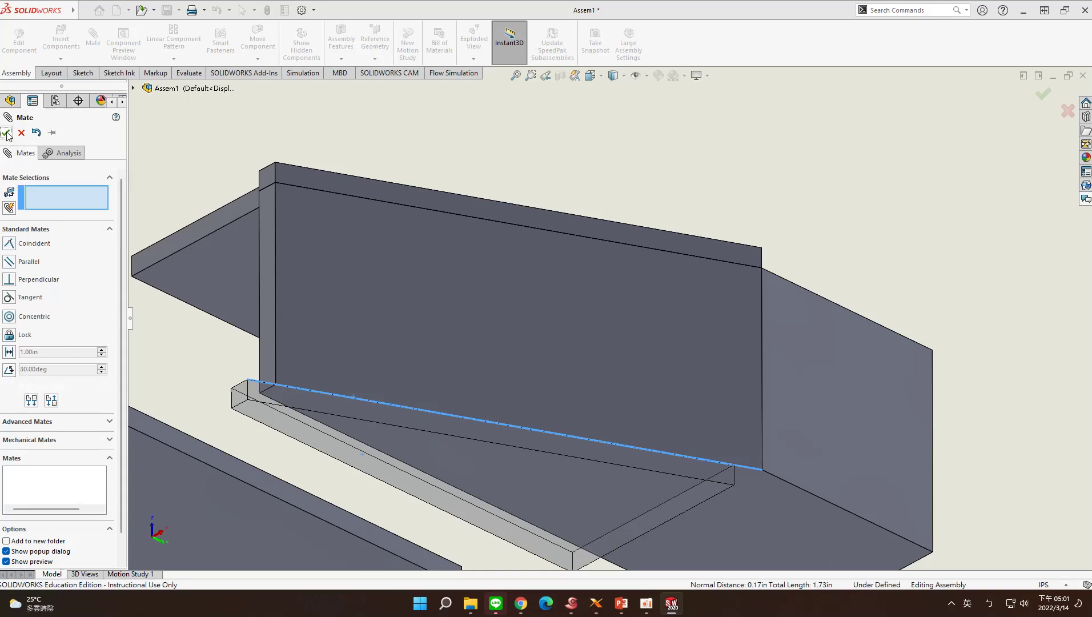
click(8, 135)
Step: Mate the short tip edge of the second Part3 copy coincident with the short edge at the block's narrow end
middle_drag(184, 260, 307, 294)
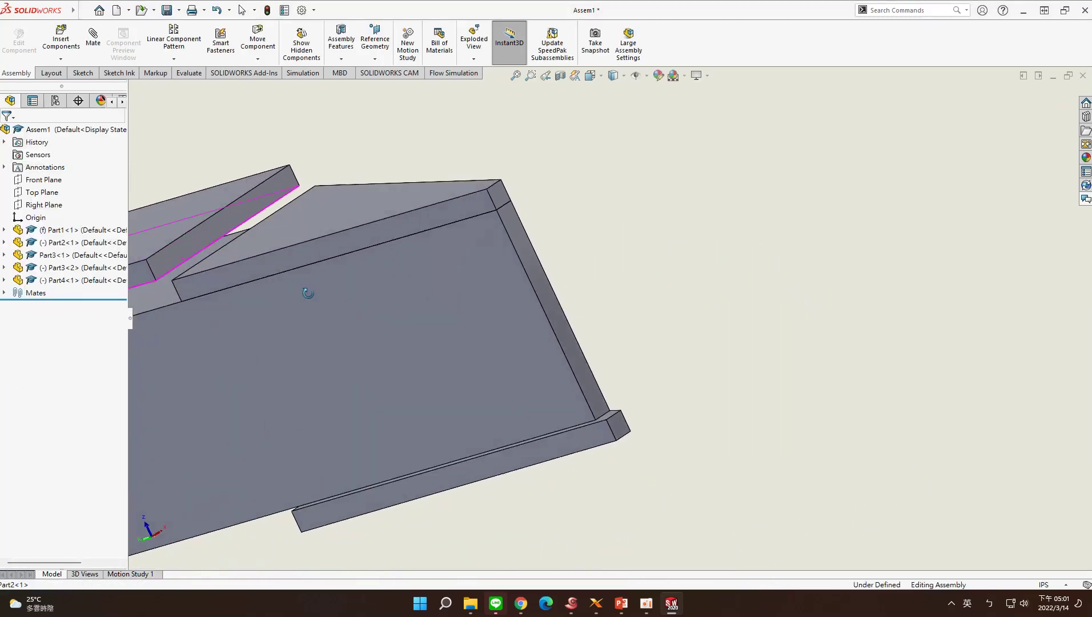
scroll(654, 413, down, 5)
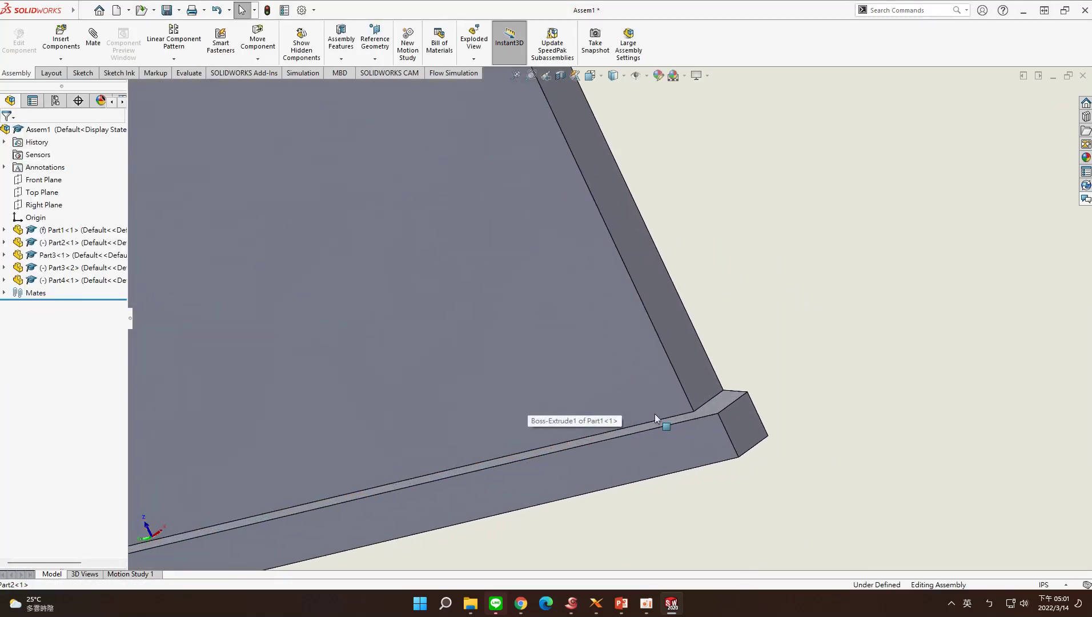
click(712, 400)
ctrl+click(736, 403)
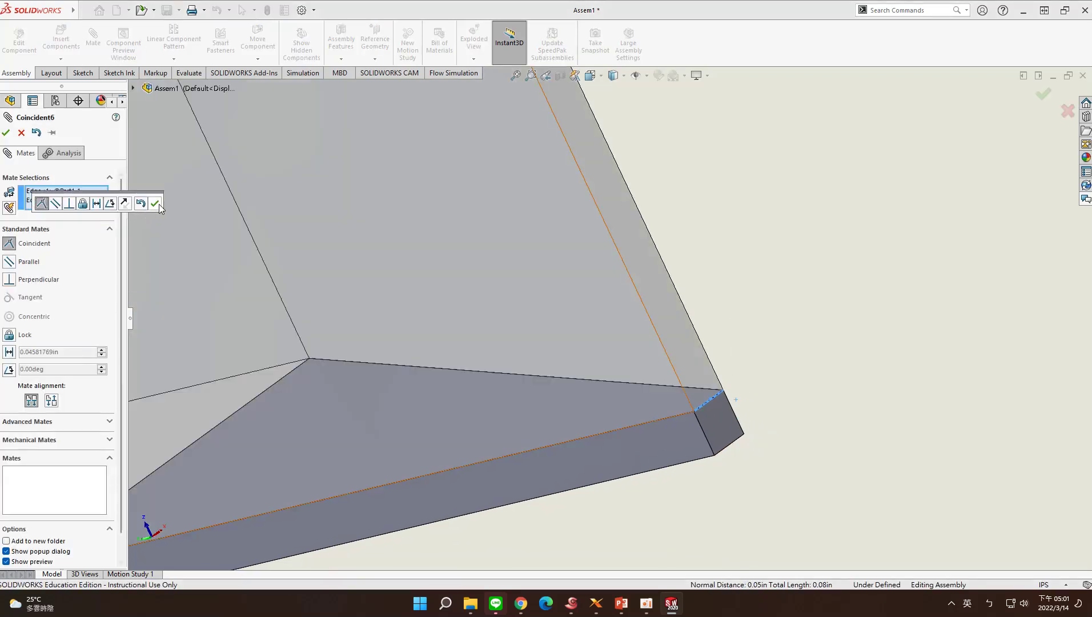
click(156, 204)
Step: Mate the large face of the Part2 plate coincident with the block's sloped face between the two Part3 plates
scroll(518, 303, up, 5)
middle_drag(517, 304, 494, 198)
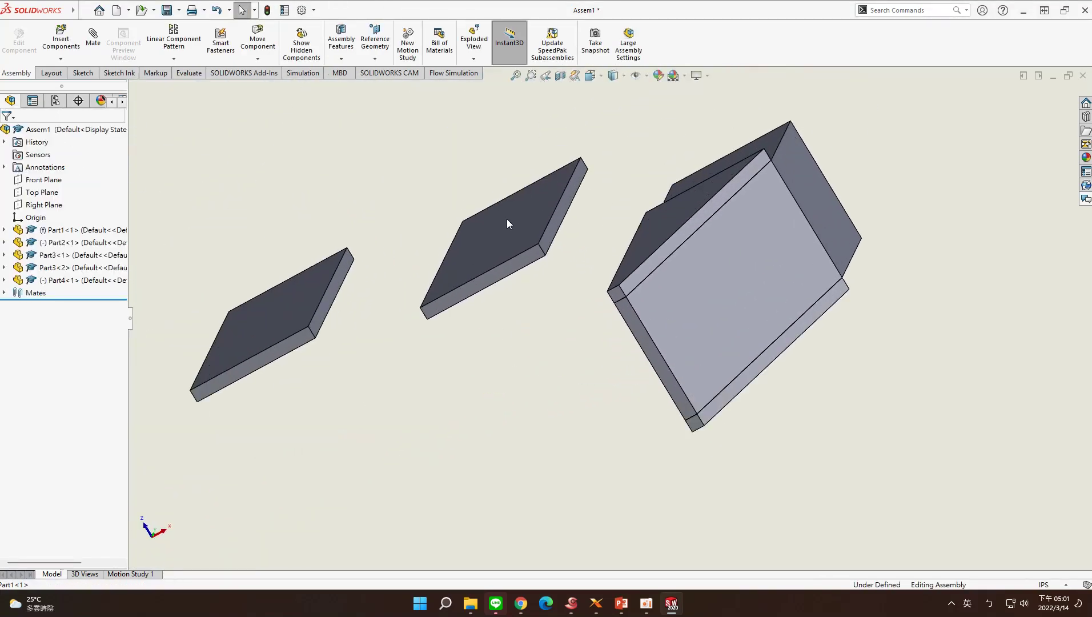
scroll(644, 240, down, 3)
click(514, 218)
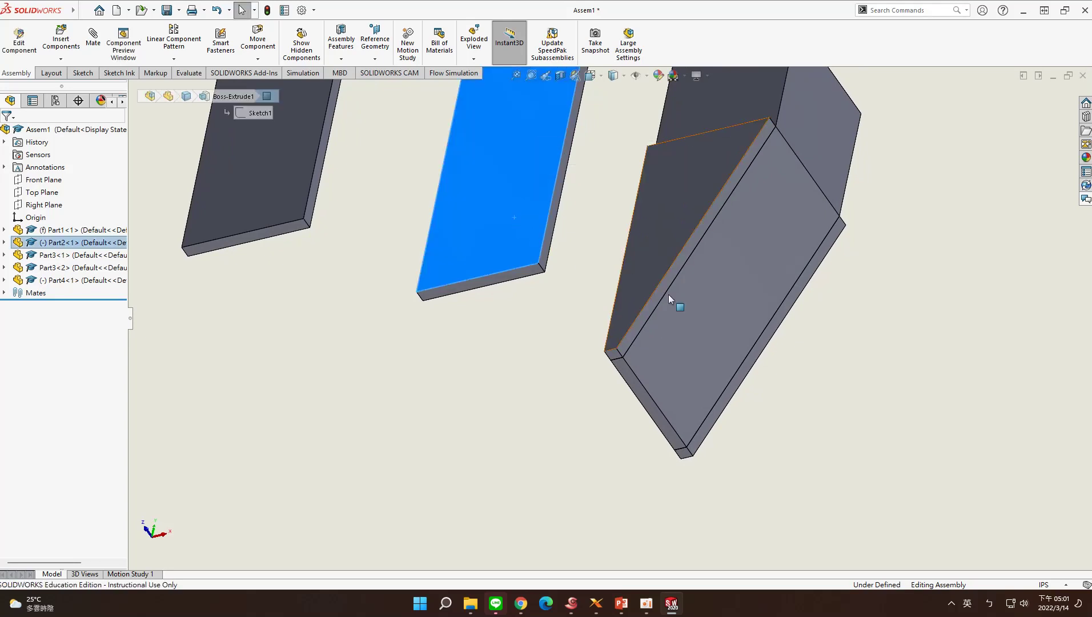
ctrl+click(691, 312)
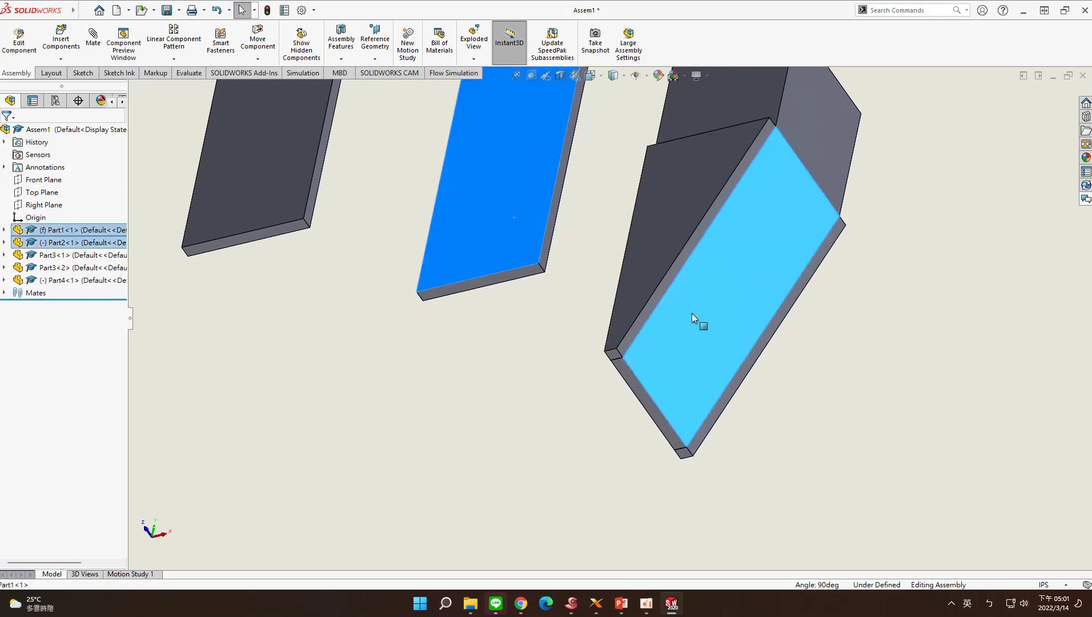
click(93, 39)
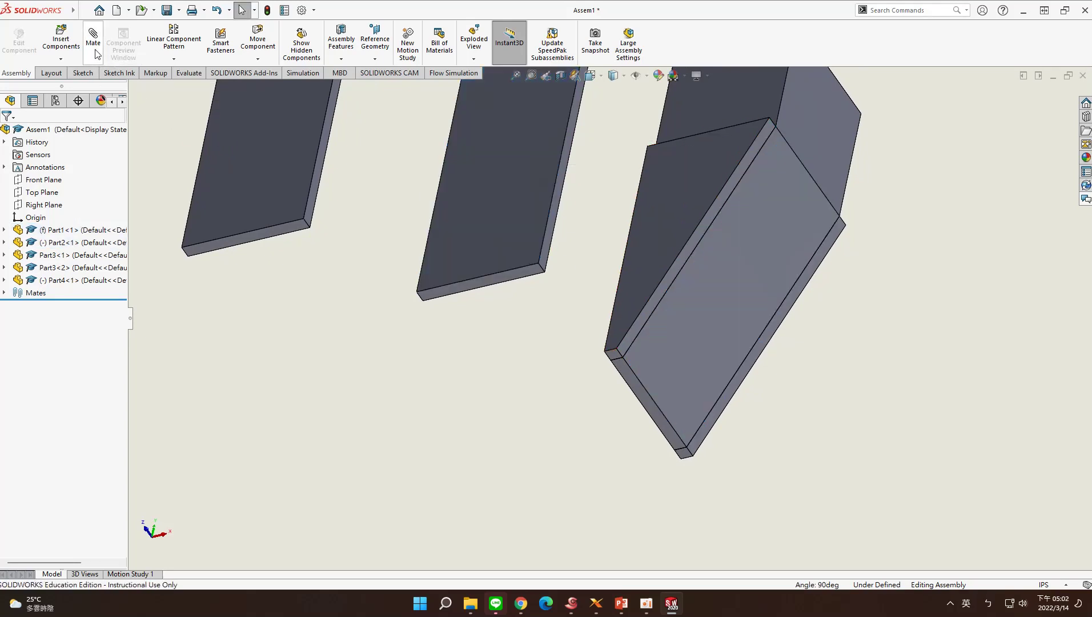
click(503, 203)
click(693, 309)
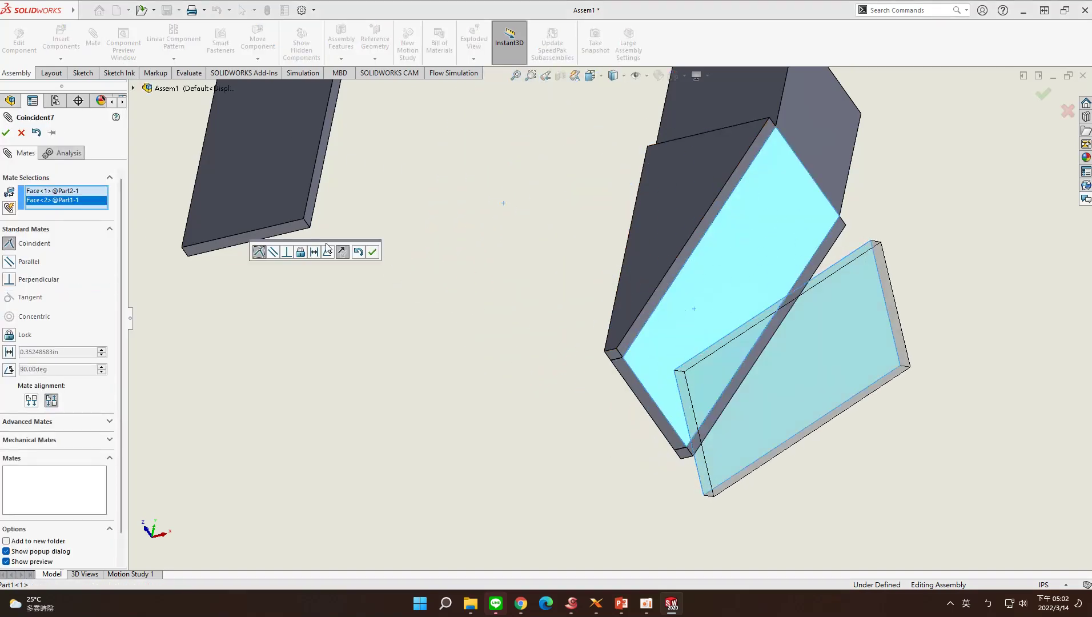
middle_drag(456, 262, 340, 228)
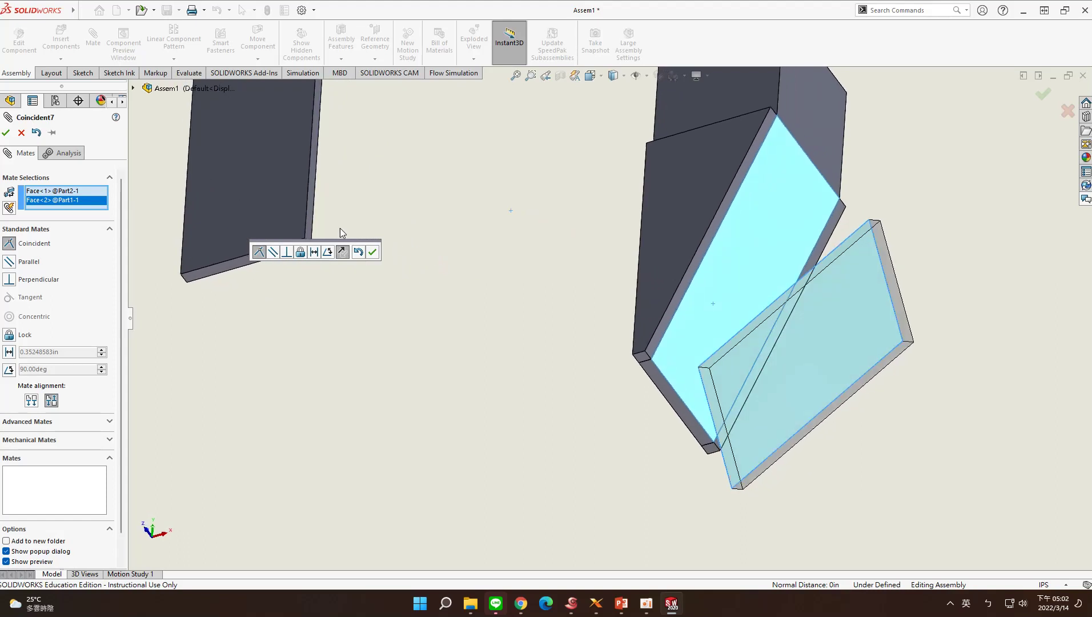
click(6, 133)
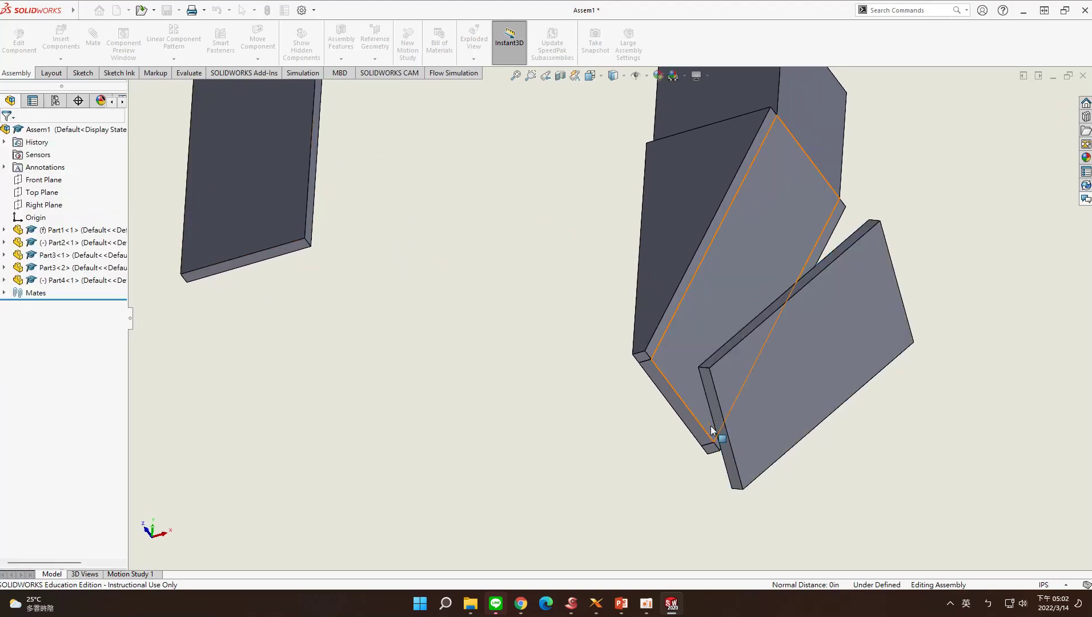
Step: Mate the short edge of the Part2 plate coincident with the short edge of the block's sloped face at its narrow end
click(718, 438)
ctrl+click(701, 425)
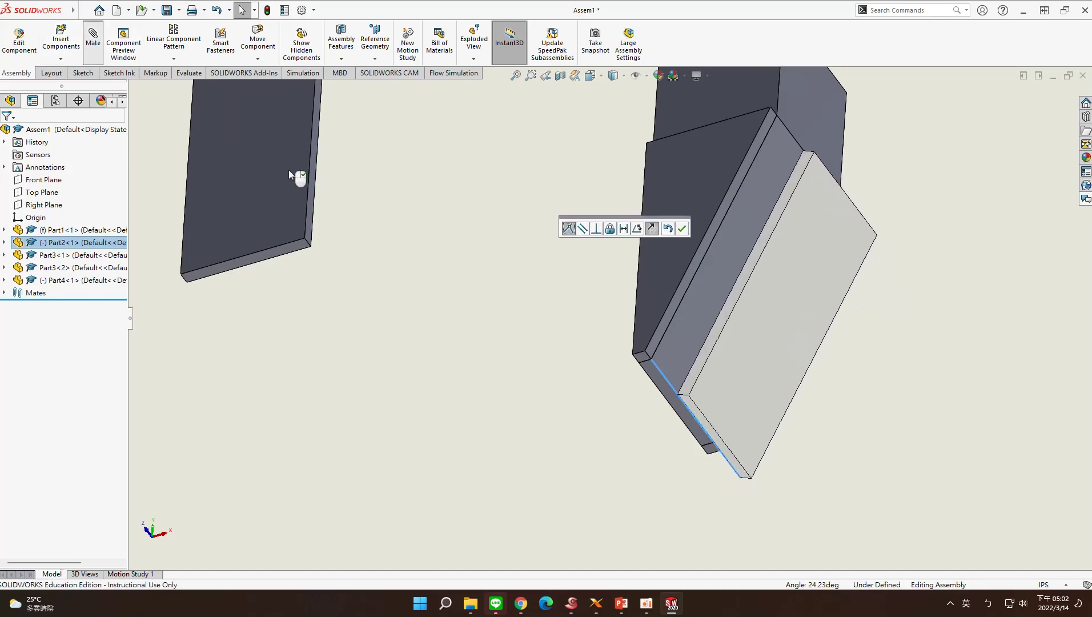
click(682, 228)
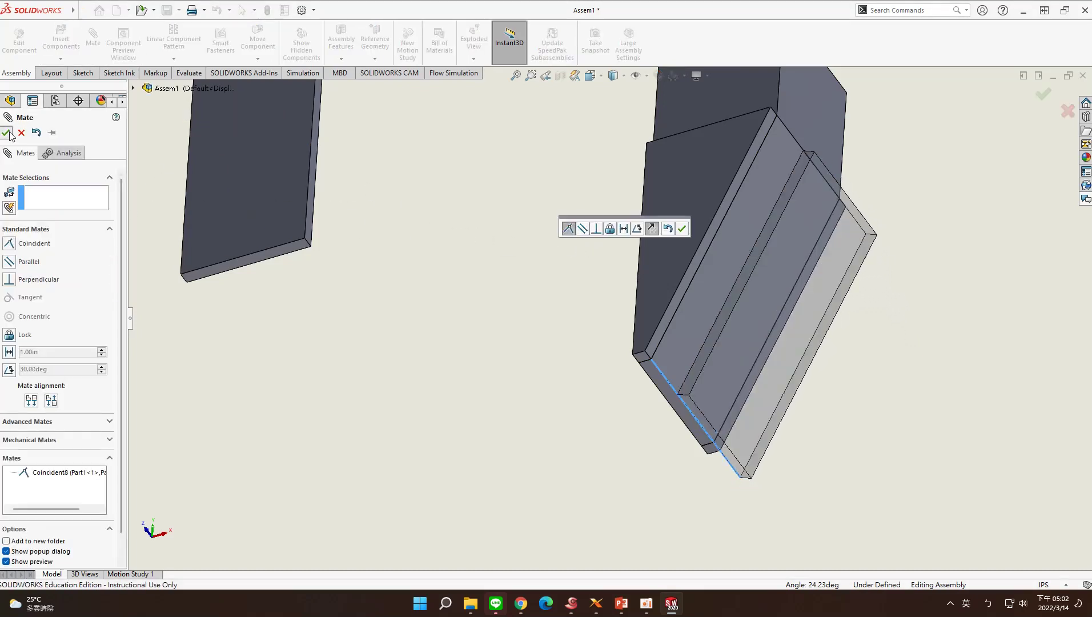
Step: Mate the long edge of the Part2 plate coincident with the adjacent long sloping edge of the first Part3 copy
click(715, 323)
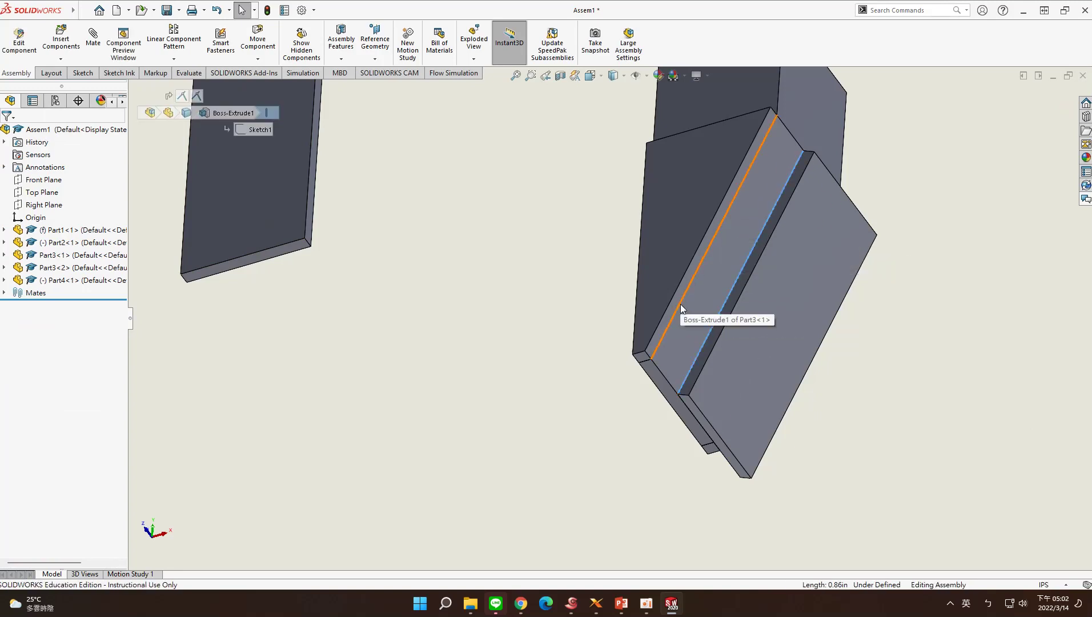
click(680, 304)
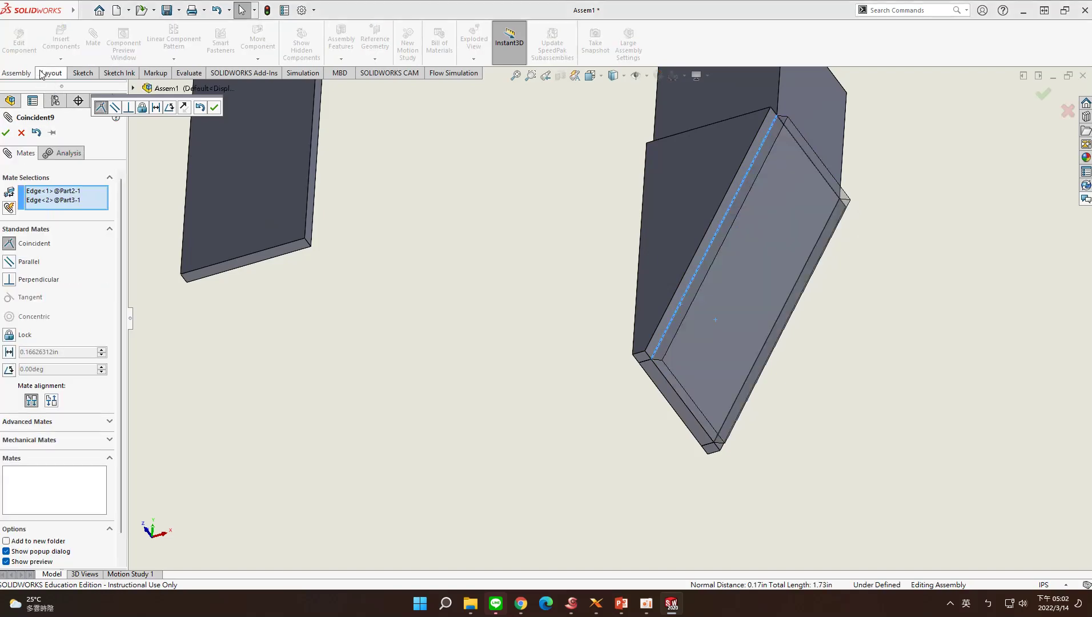
click(219, 110)
click(5, 132)
Step: Move the Part4 plate beside the block and mate its large face coincident with the block's long straight face opposite the slope
middle_drag(694, 212, 390, 235)
drag(398, 231, 453, 414)
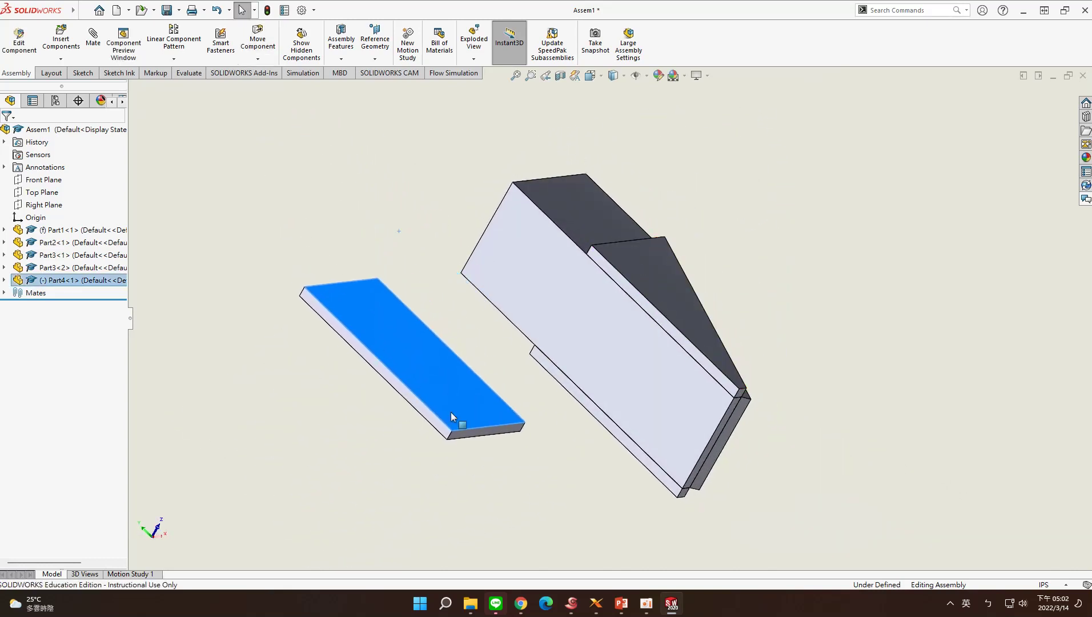
click(93, 38)
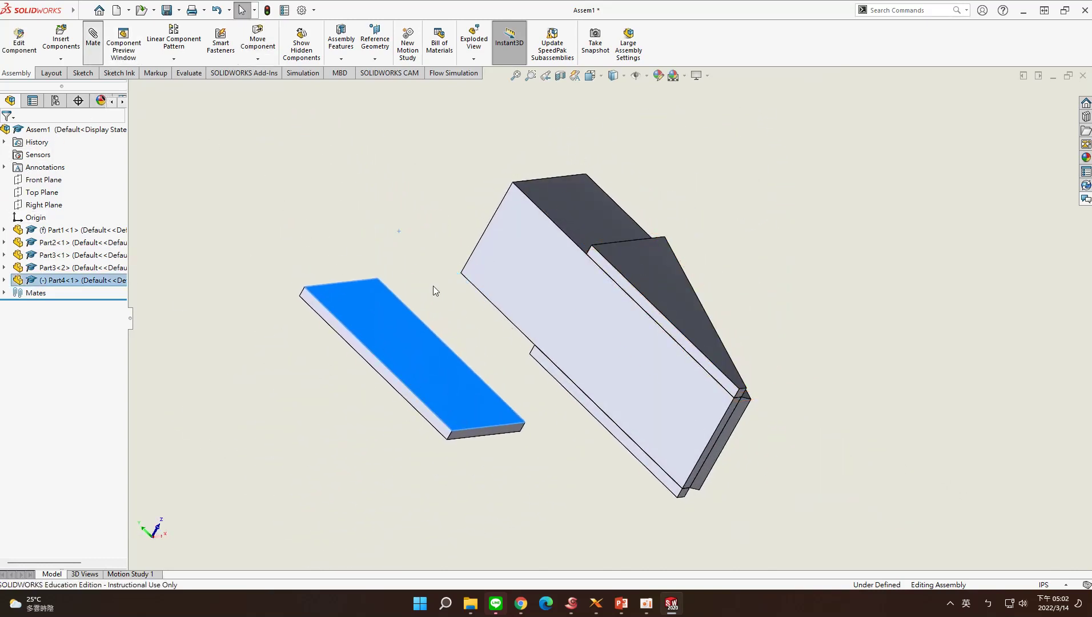
click(649, 384)
click(553, 376)
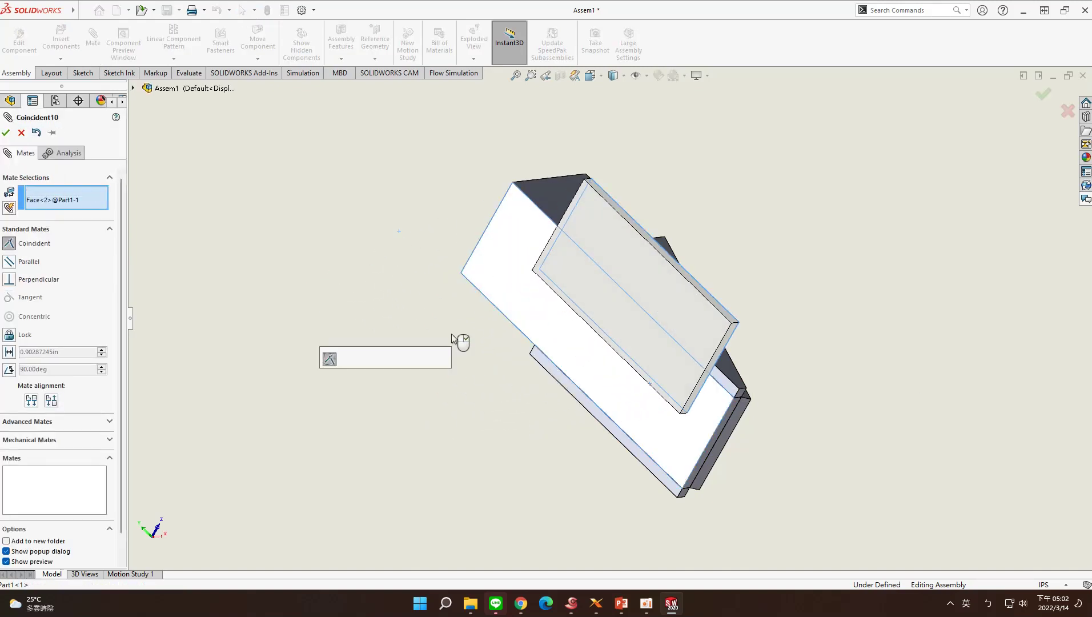
click(6, 132)
key(Escape)
Step: Mate the long edge of the Part4 plate coincident with the long straight edge of the second Part3 copy
middle_drag(574, 368, 634, 397)
click(634, 397)
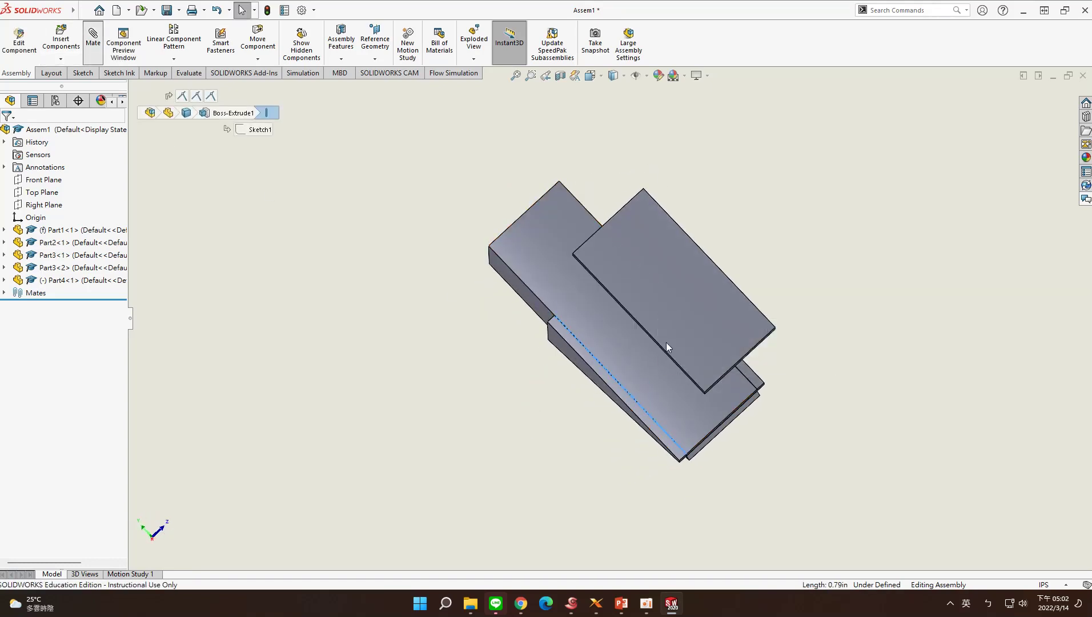
key(m)
scroll(628, 365, down, 5)
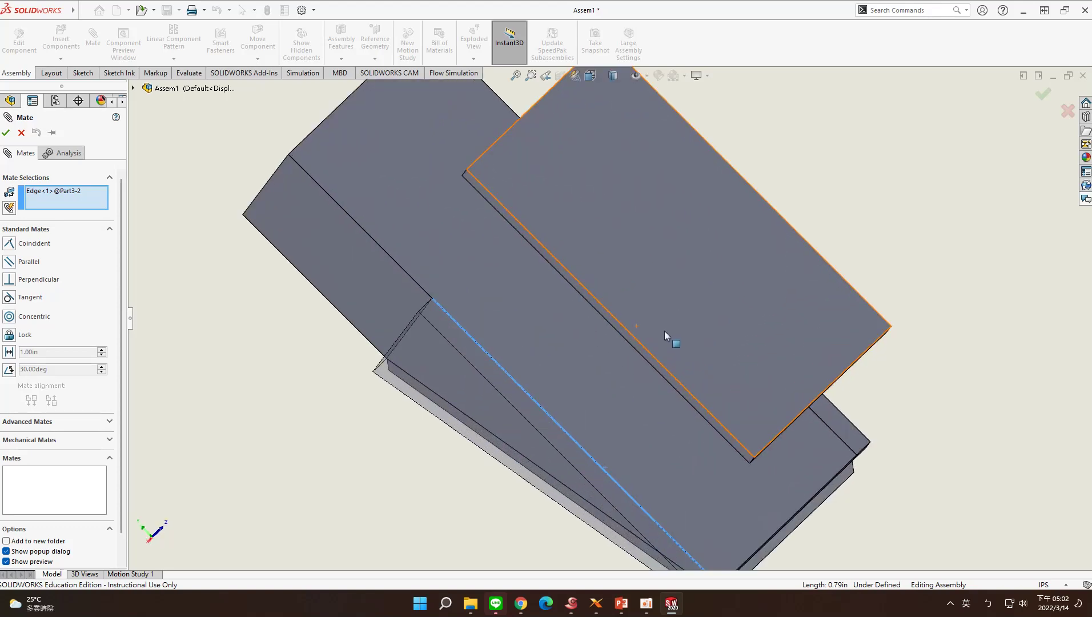
click(620, 396)
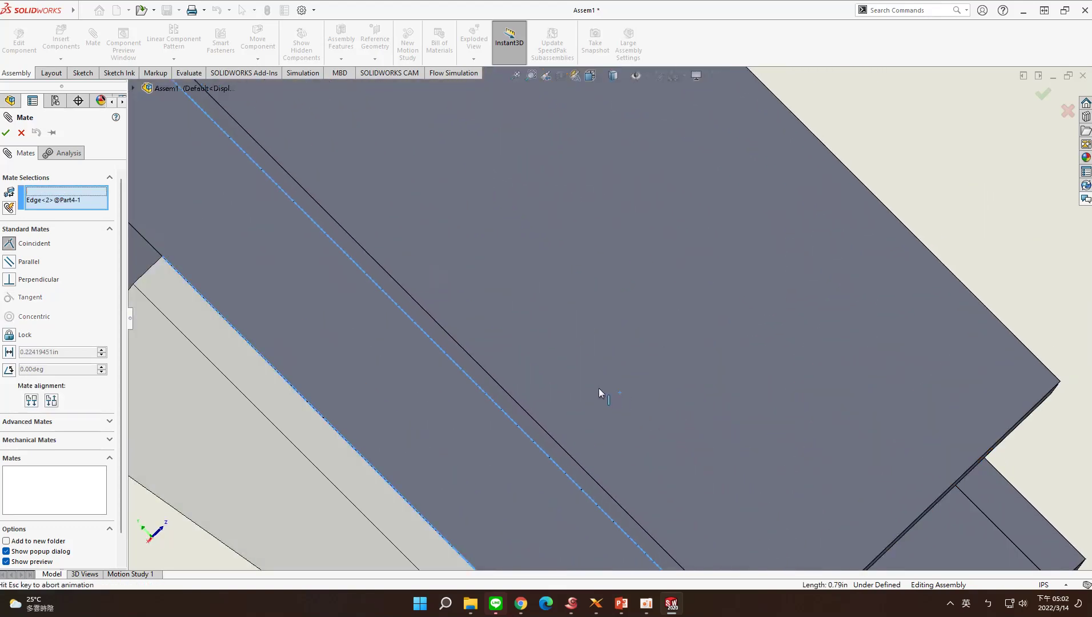
scroll(319, 320, up, 5)
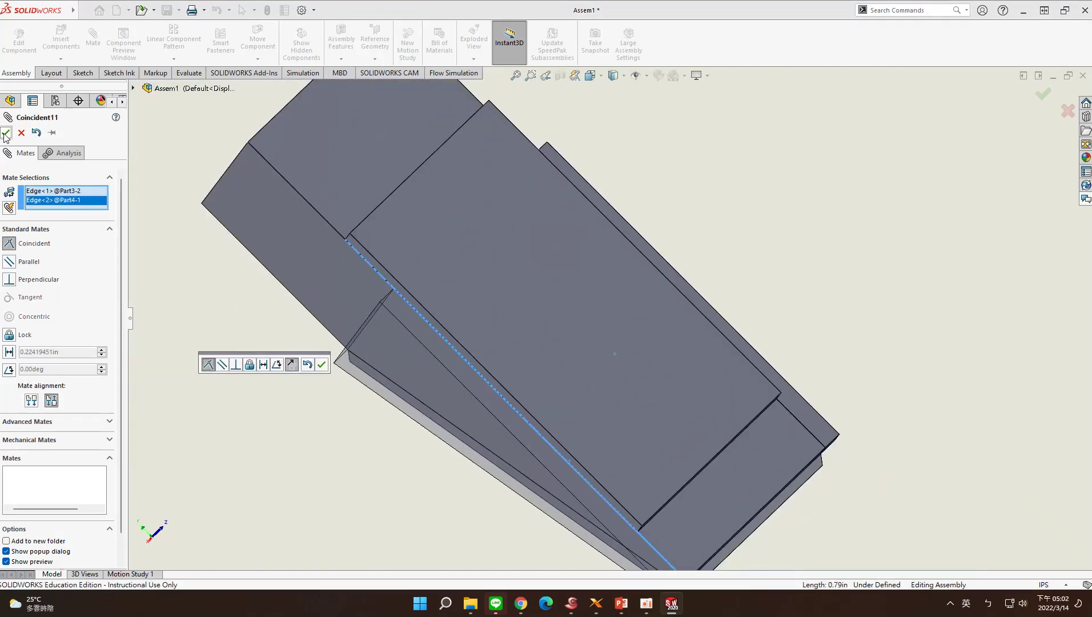
click(317, 363)
key(Escape)
Step: Mate the short edge of the Part4 plate coincident with the block's short edge at its narrow end
mouse_move(745, 457)
middle_down()
mouse_move(675, 359)
mouse_move(728, 466)
middle_up()
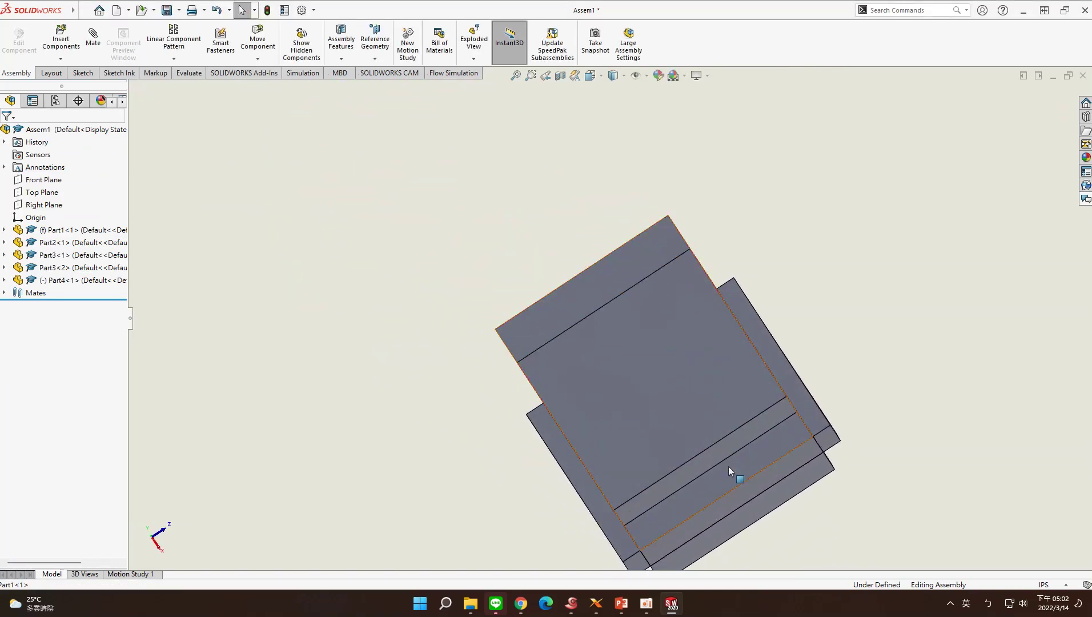
click(725, 459)
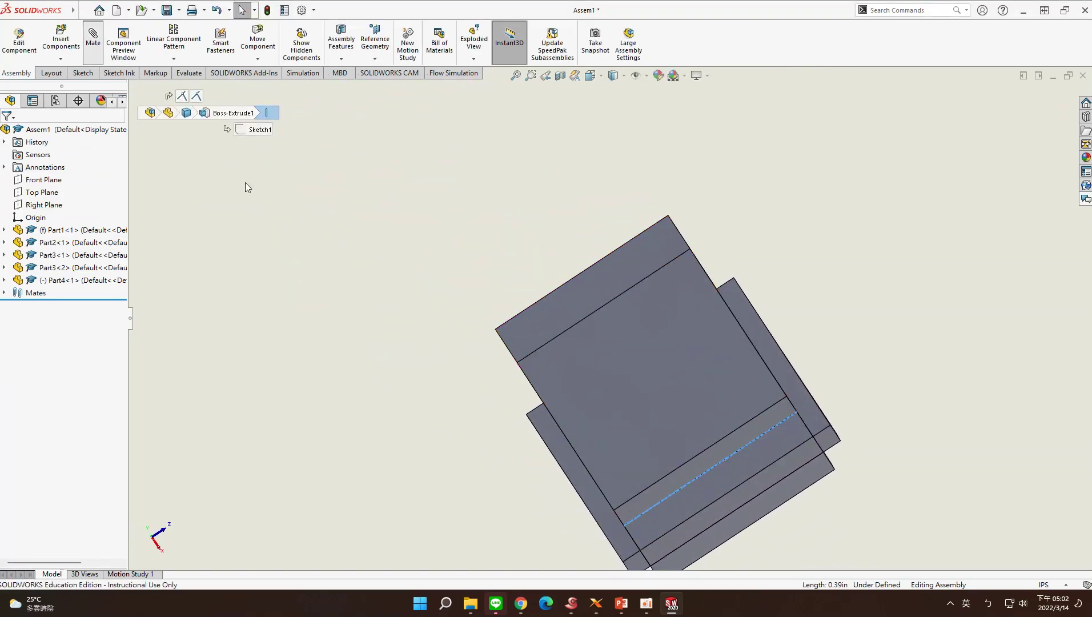
click(770, 490)
middle_drag(922, 394, 742, 495)
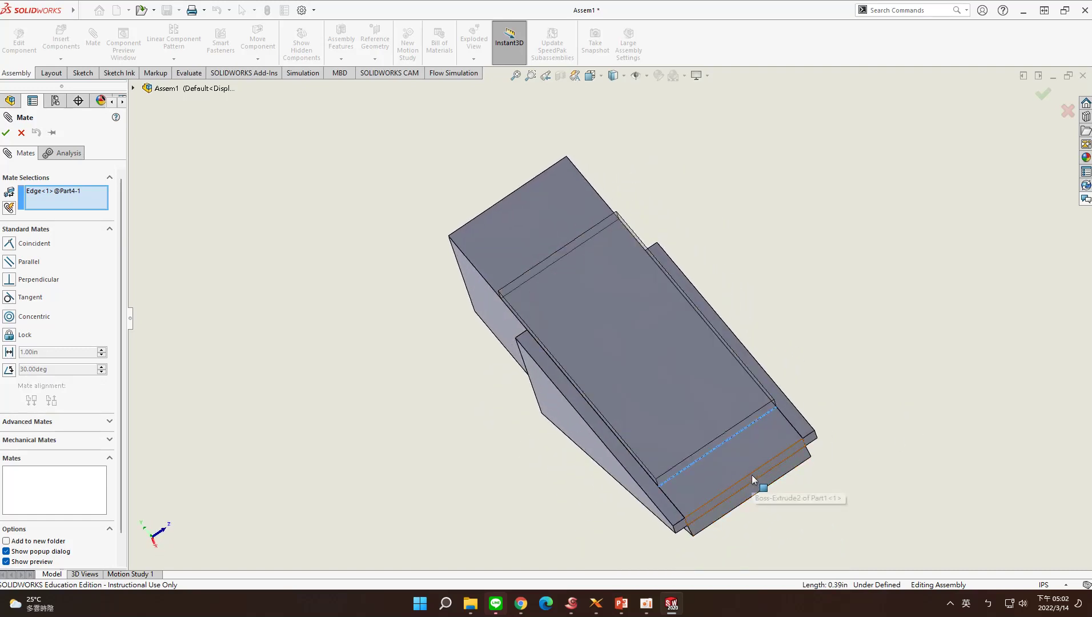
click(751, 473)
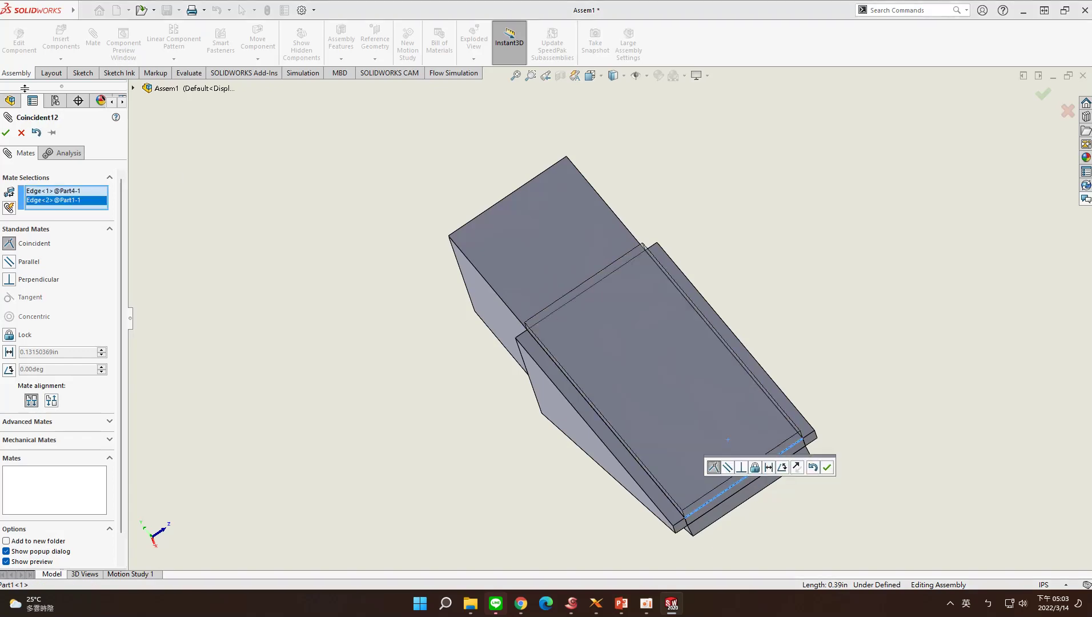
click(7, 132)
Step: Save the assembly to the desktop as Assem1.SLDASM
middle_drag(816, 311, 795, 402)
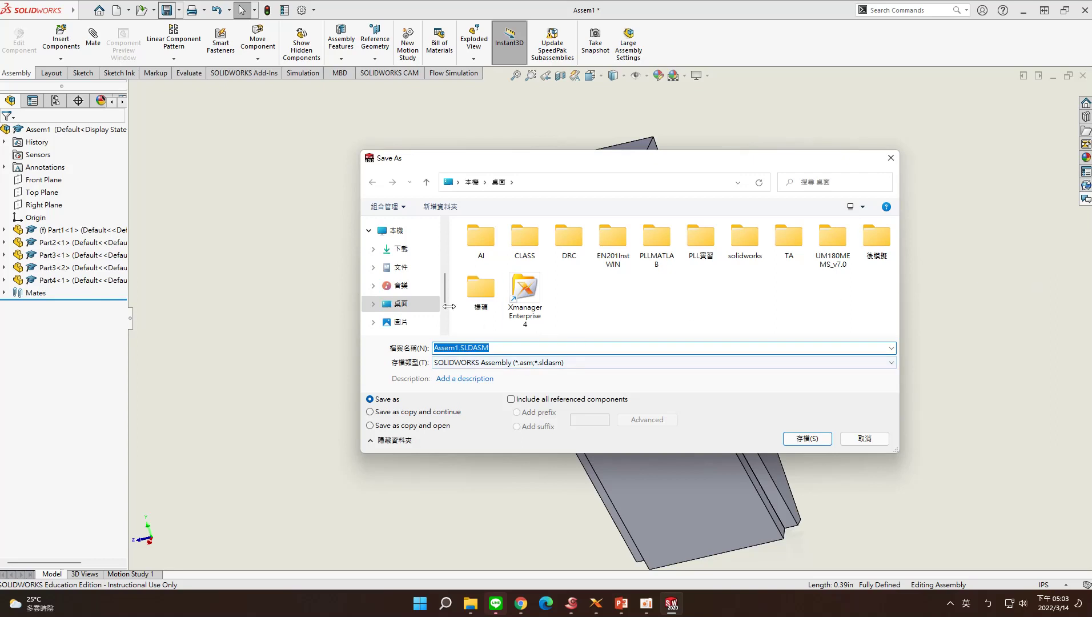
click(806, 438)
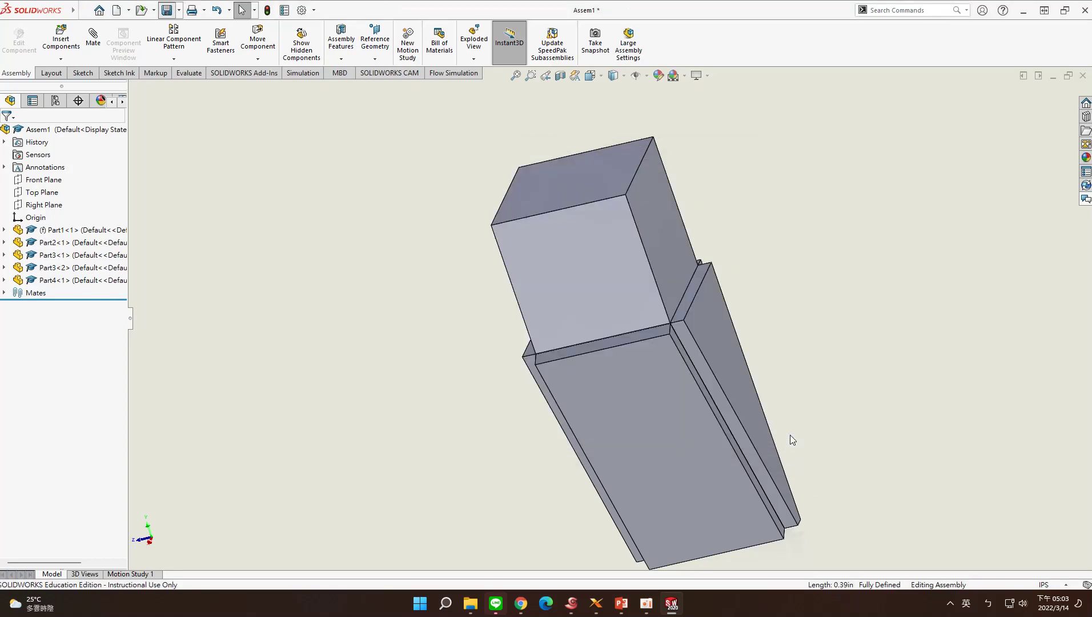
mouse_move(644, 607)
click(646, 567)
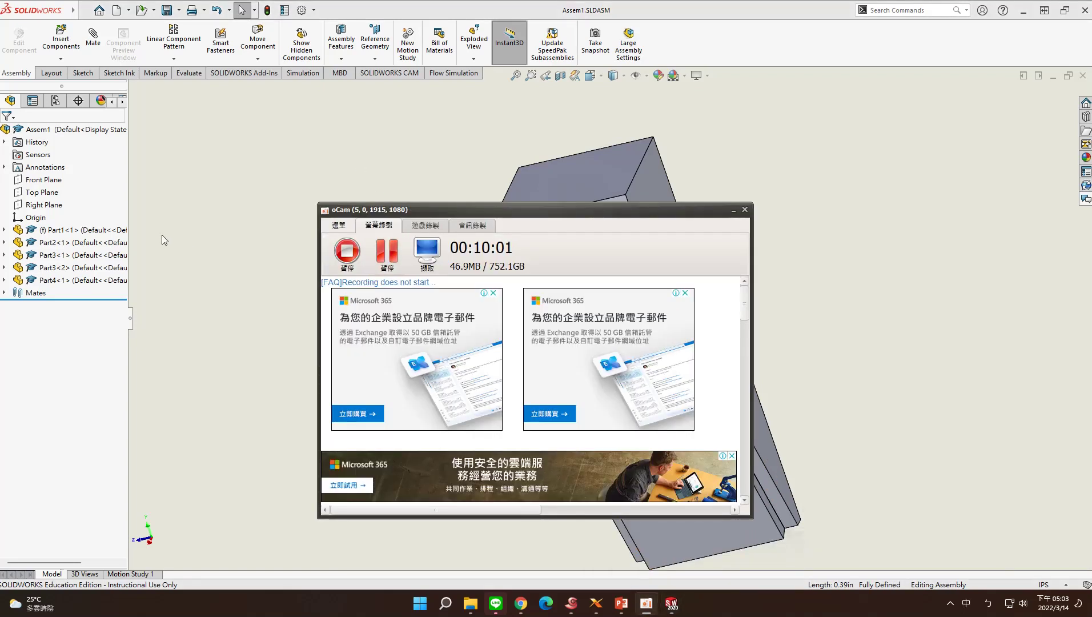
click(39, 307)
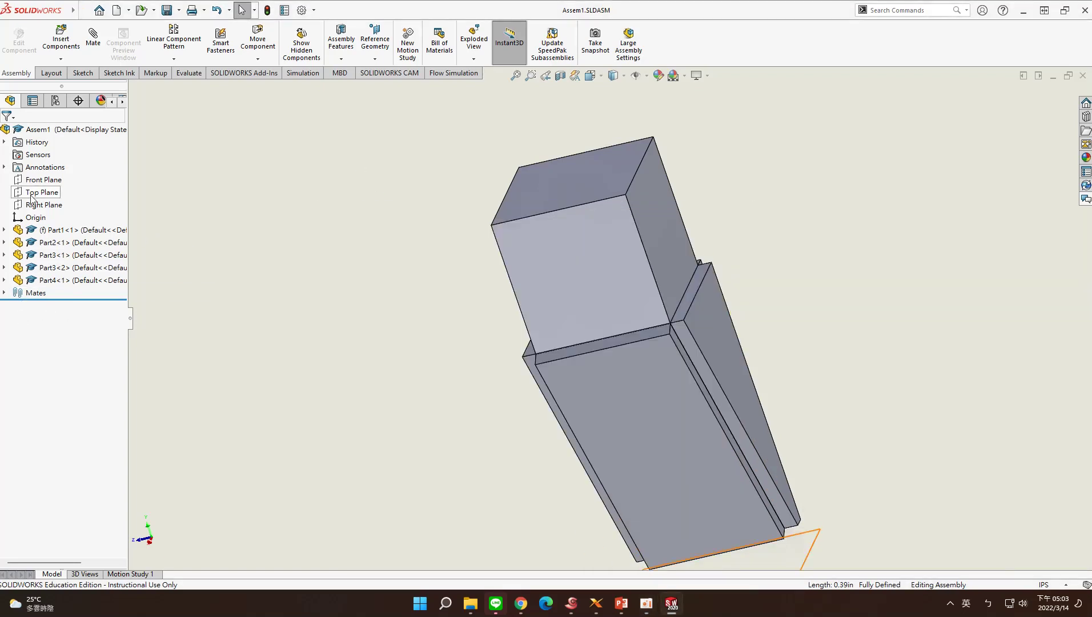
Step: Create a static simulation study named Static 1 for the assembly
click(301, 73)
click(12, 45)
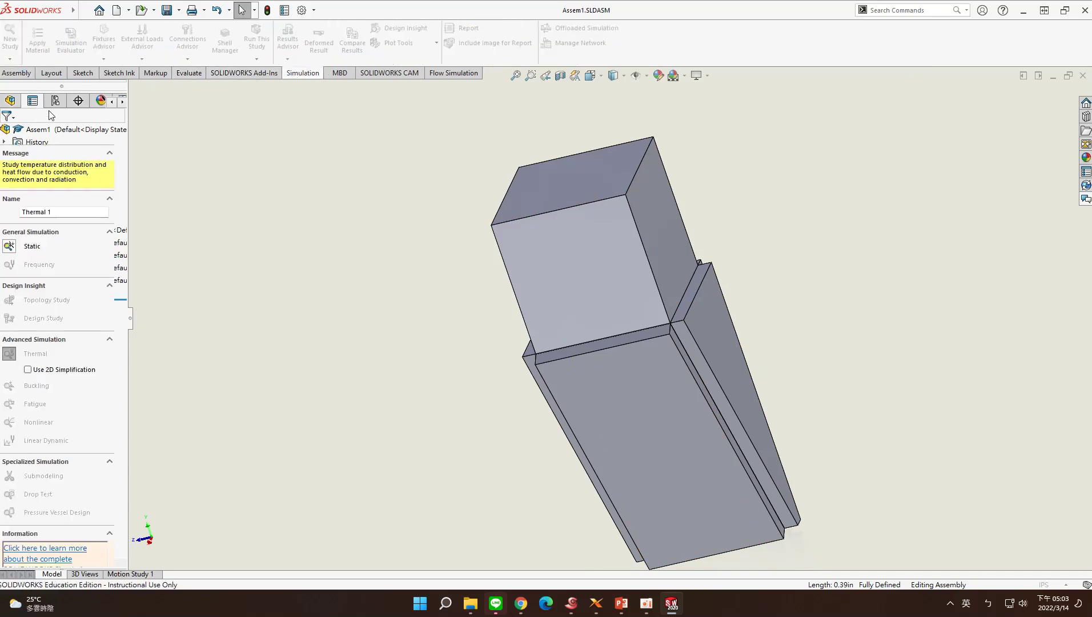
click(9, 246)
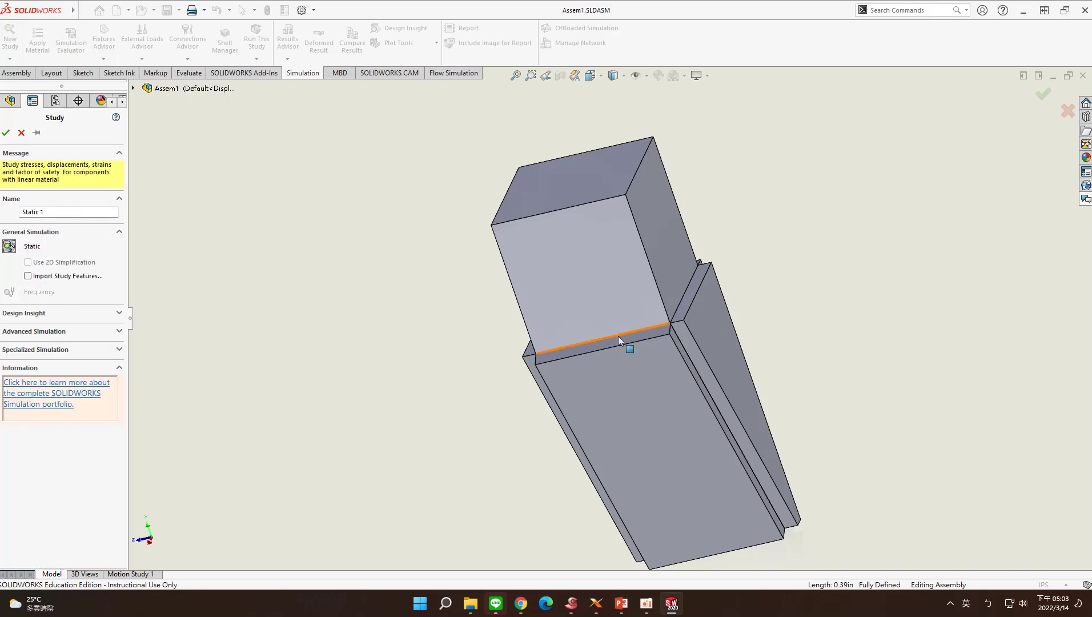
key(alt+Tab)
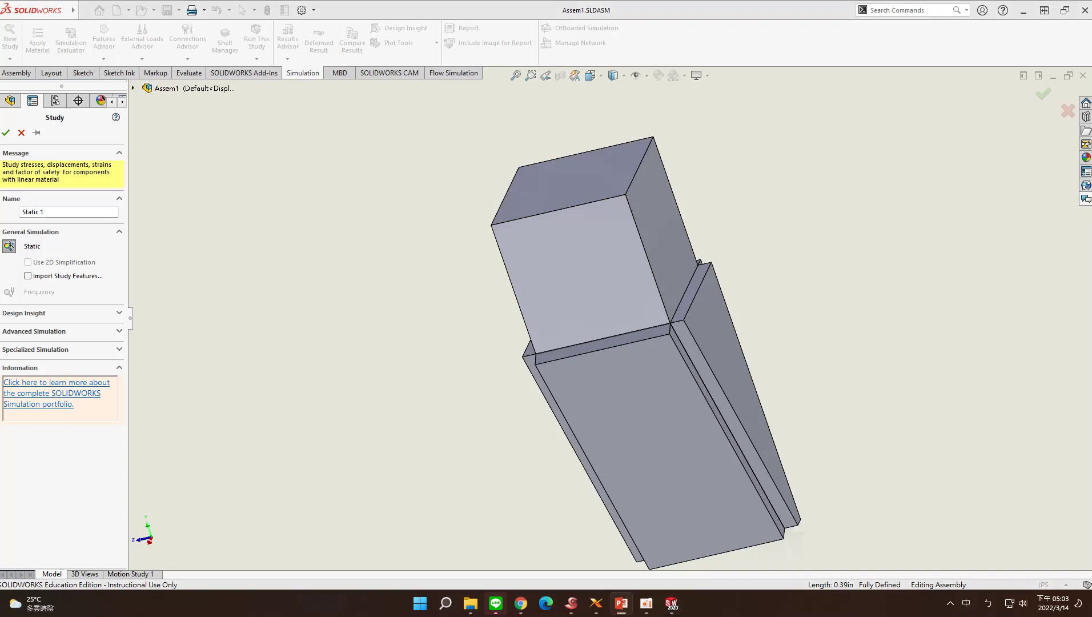
click(6, 133)
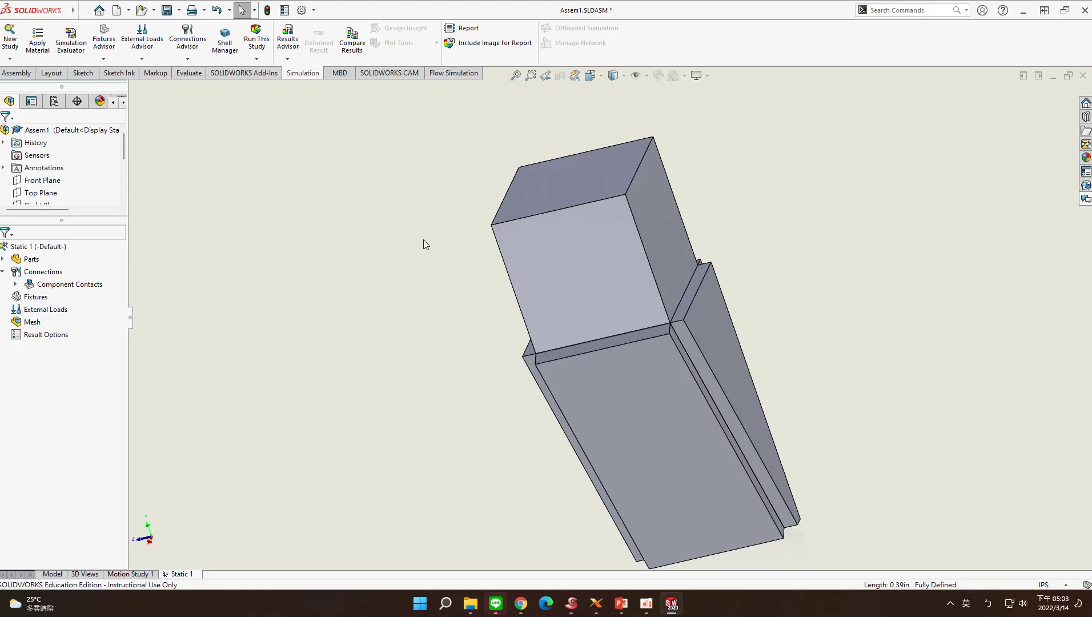
Step: Open the material library for applying one material to all parts of the static study
right_click(43, 267)
right_click(25, 260)
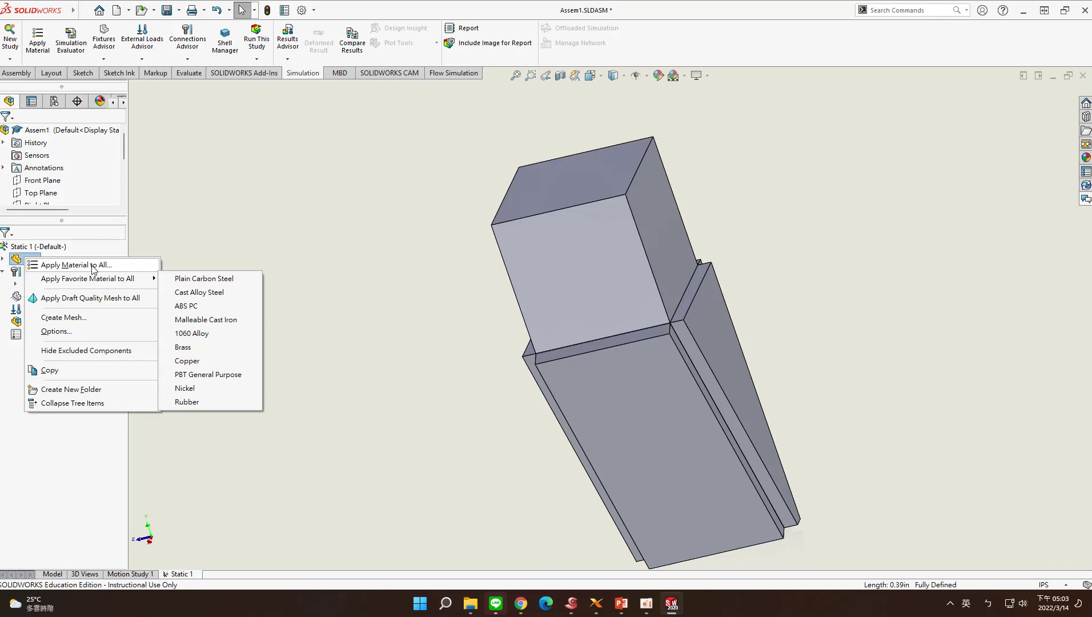
mouse_move(125, 279)
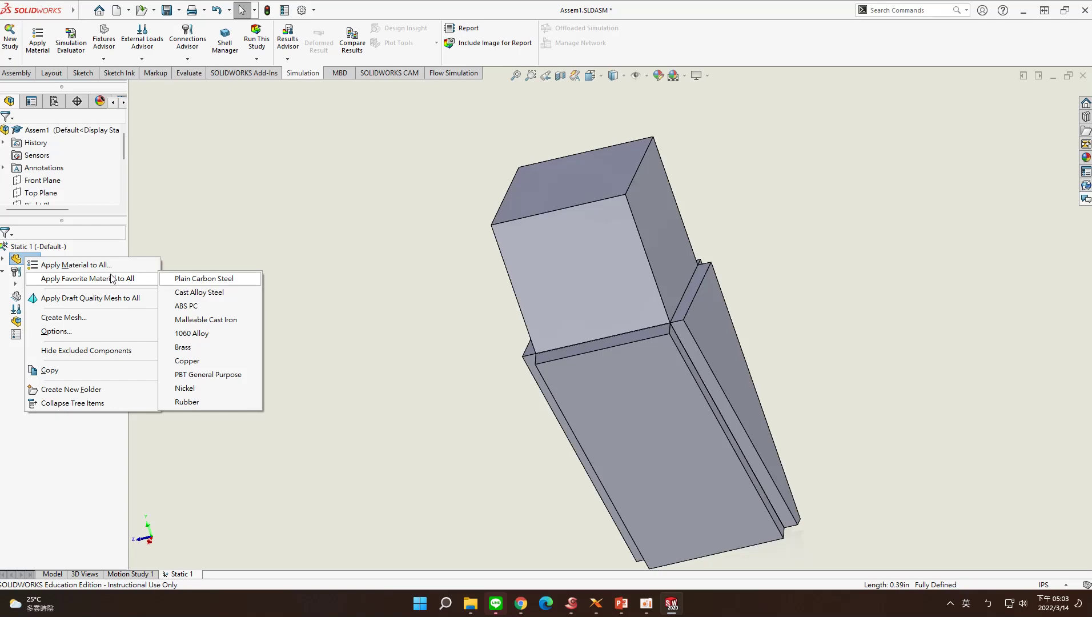
click(130, 264)
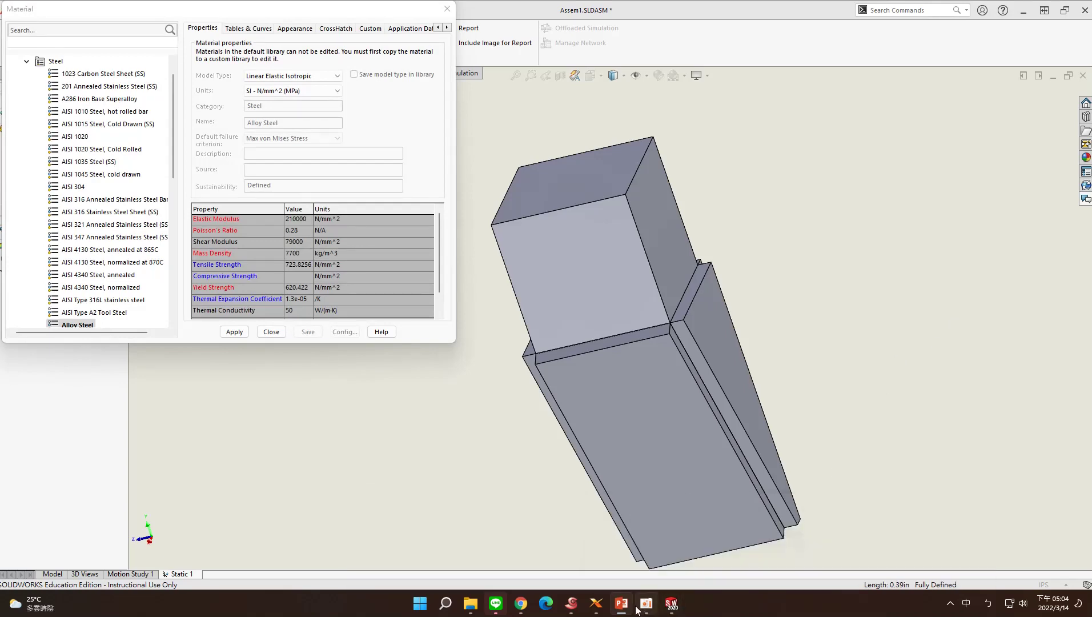
click(639, 558)
click(388, 257)
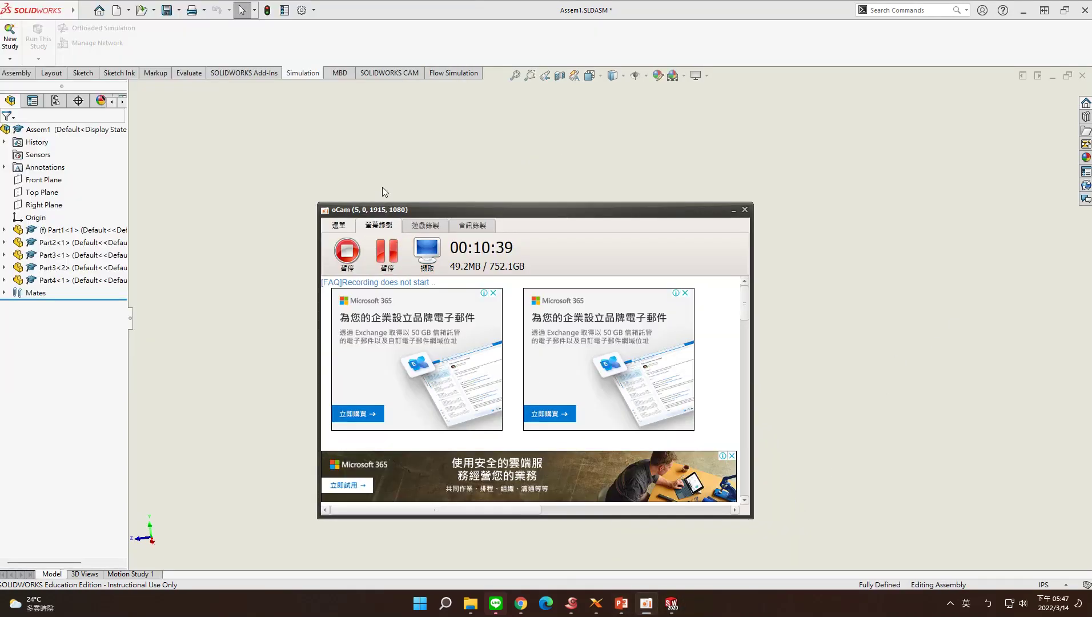
Step: Create a new static study for the assembly with the name Static 1
click(334, 167)
click(10, 36)
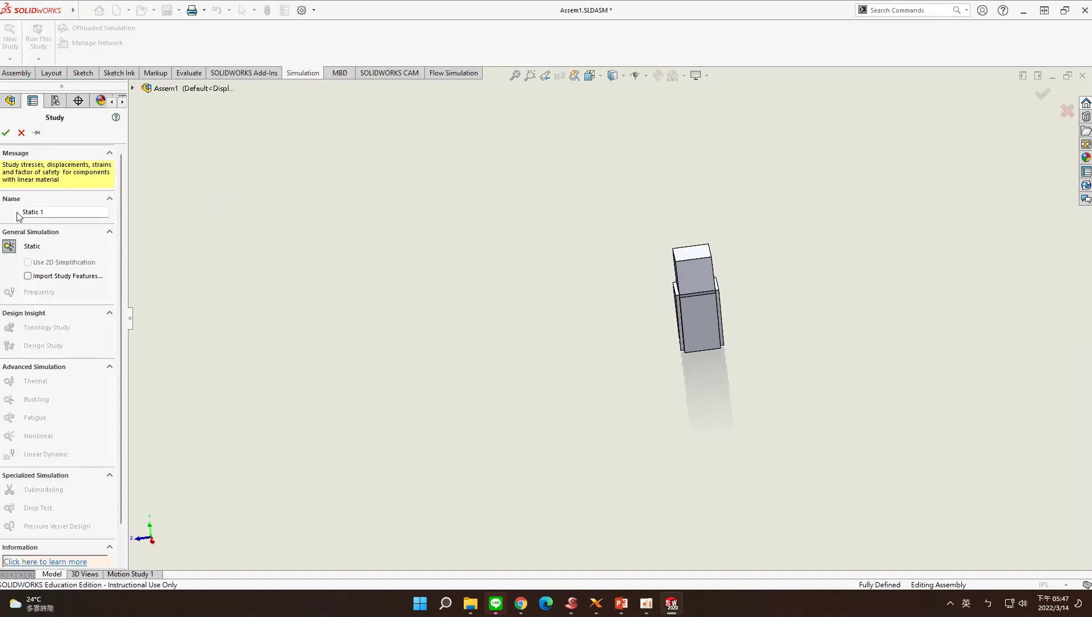
click(6, 134)
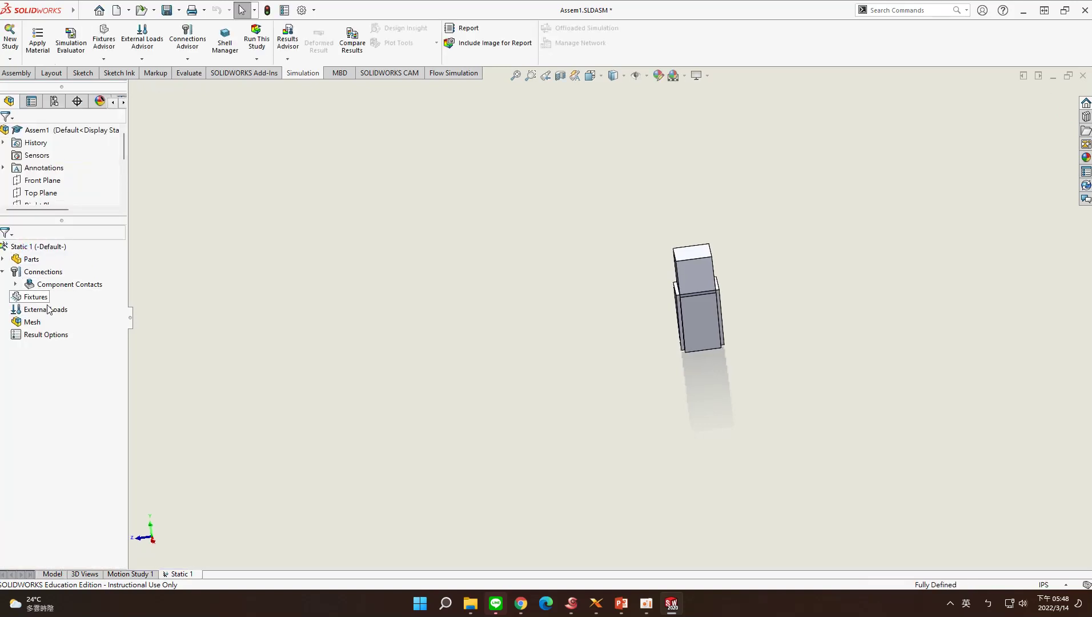
Step: Open the material library for the Part1-1 component in the Static 1 study
right_click(35, 259)
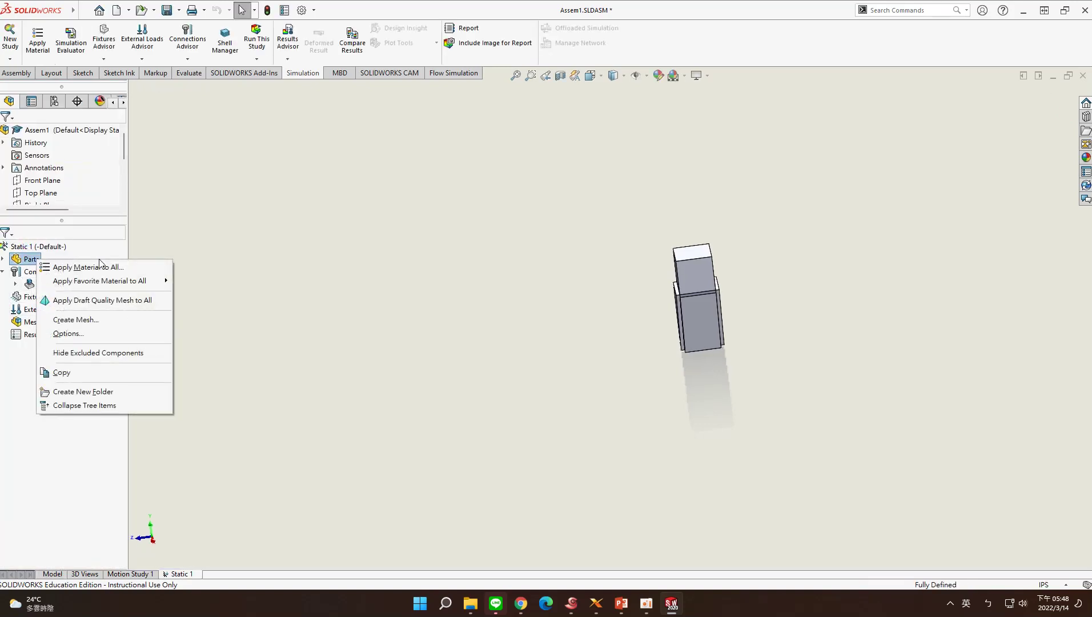
click(3, 256)
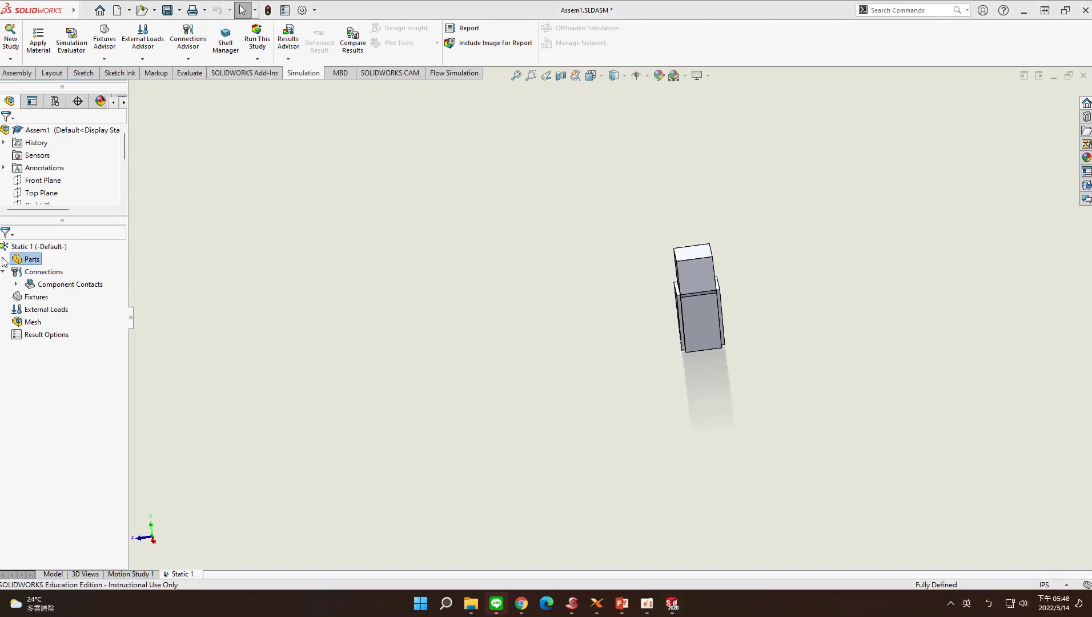
click(5, 258)
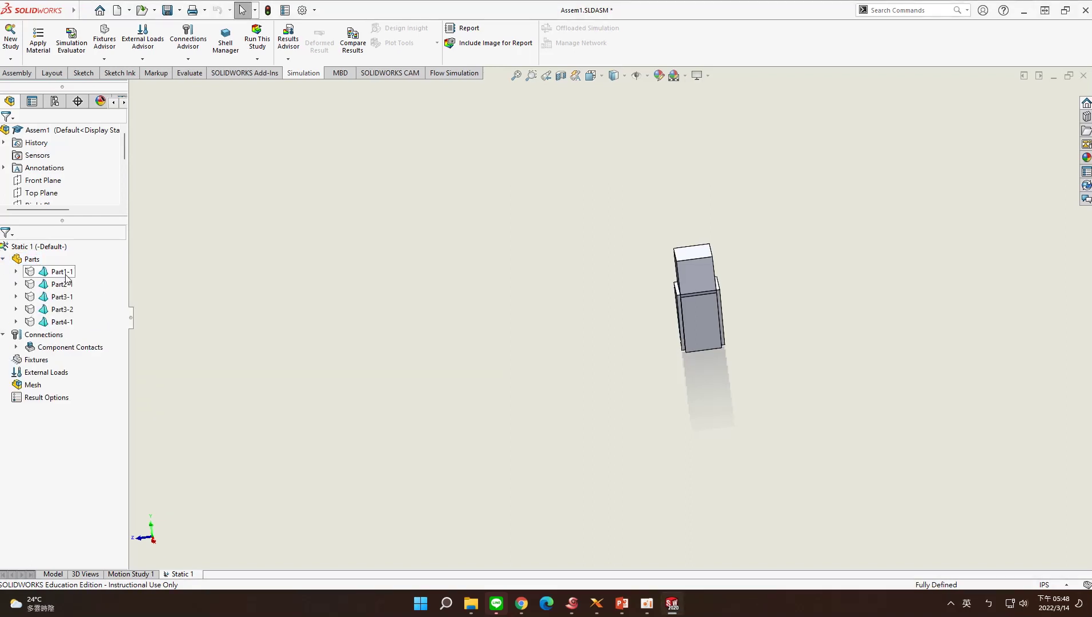
click(16, 271)
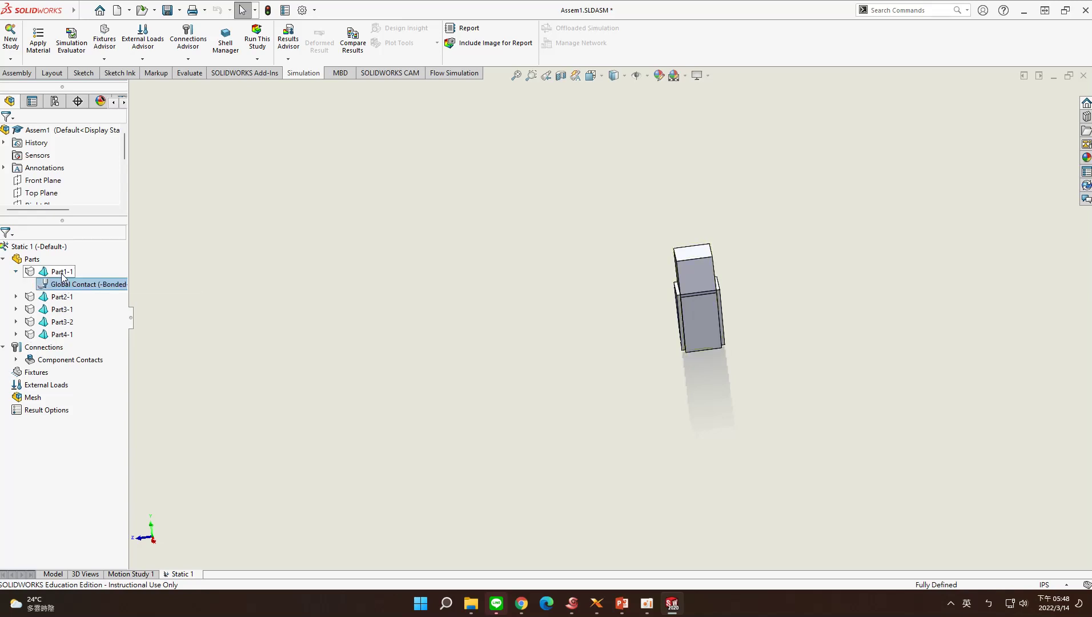
click(58, 273)
right_click(57, 274)
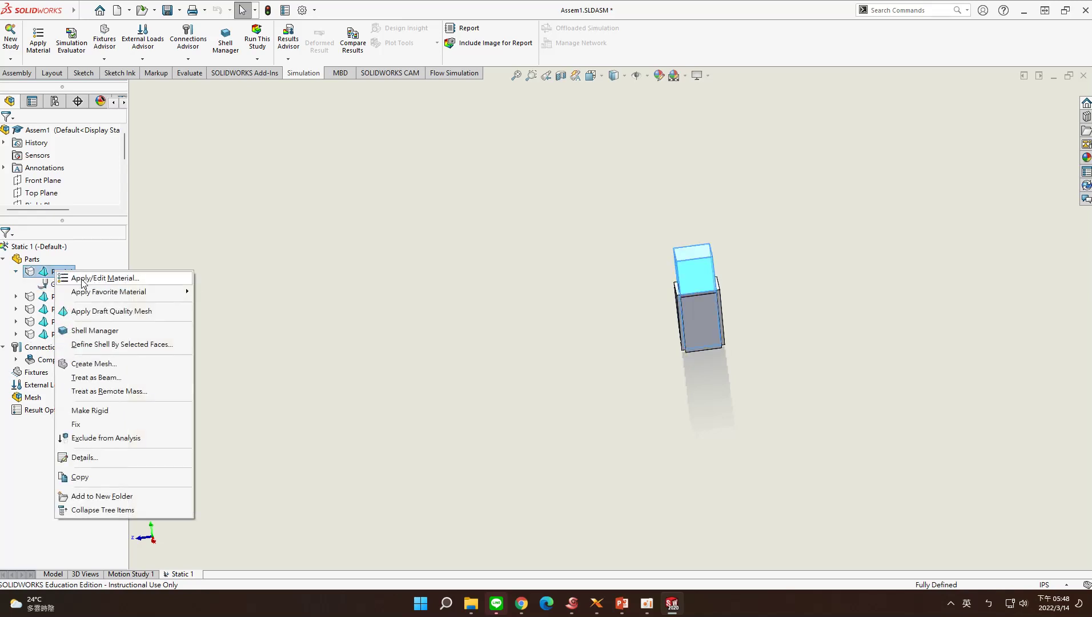
click(83, 279)
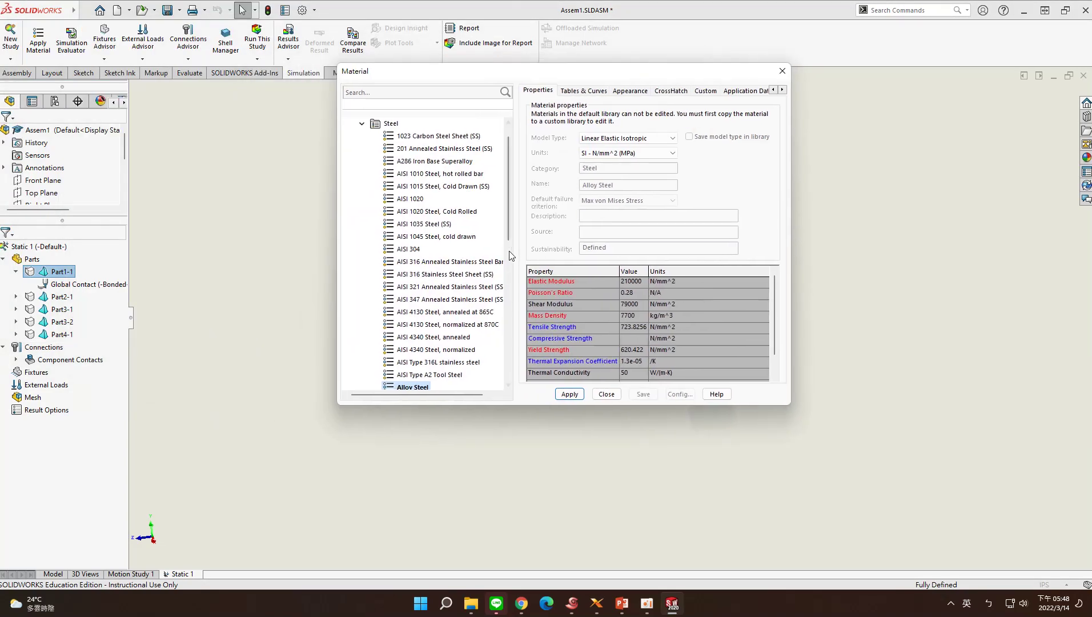
Step: Add a new category named costom1 to the Custom Materials library
scroll(505, 260, down, 6)
scroll(505, 266, down, 3)
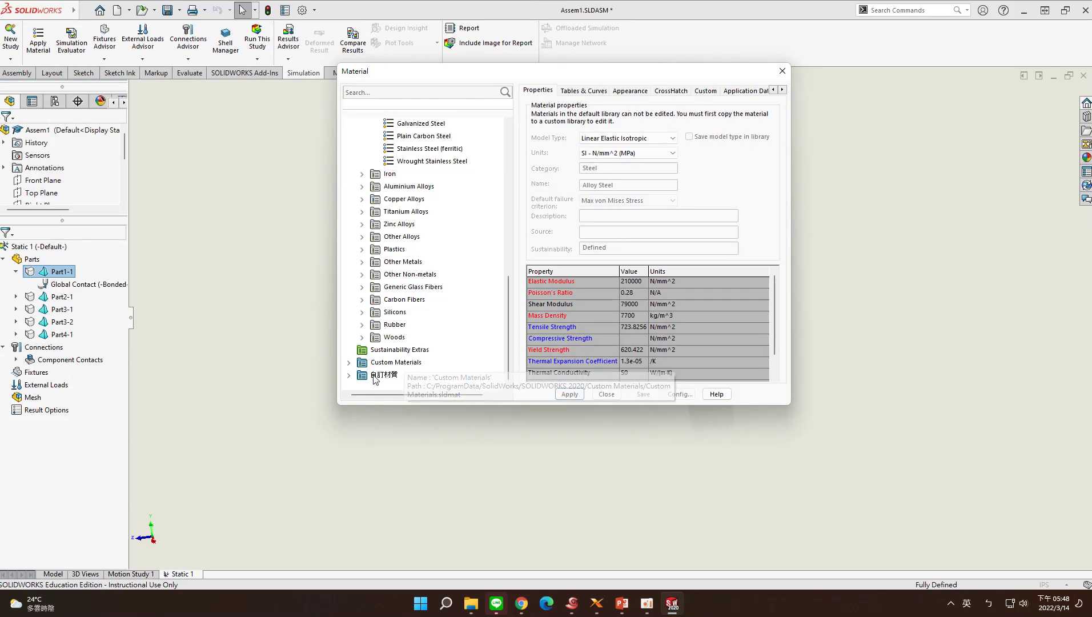
double_click(357, 367)
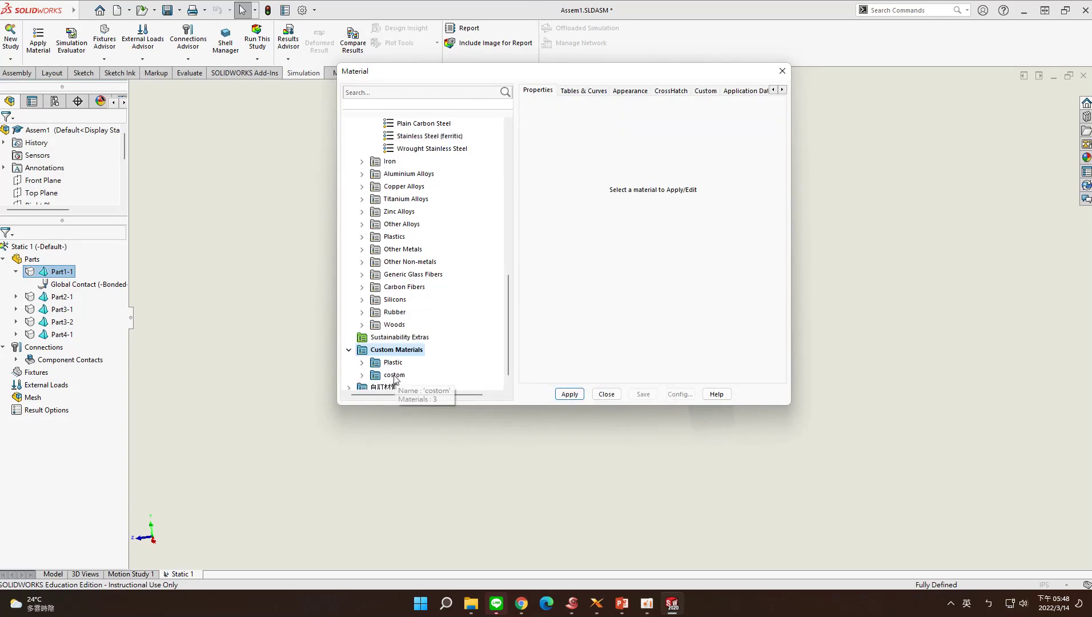
right_click(390, 355)
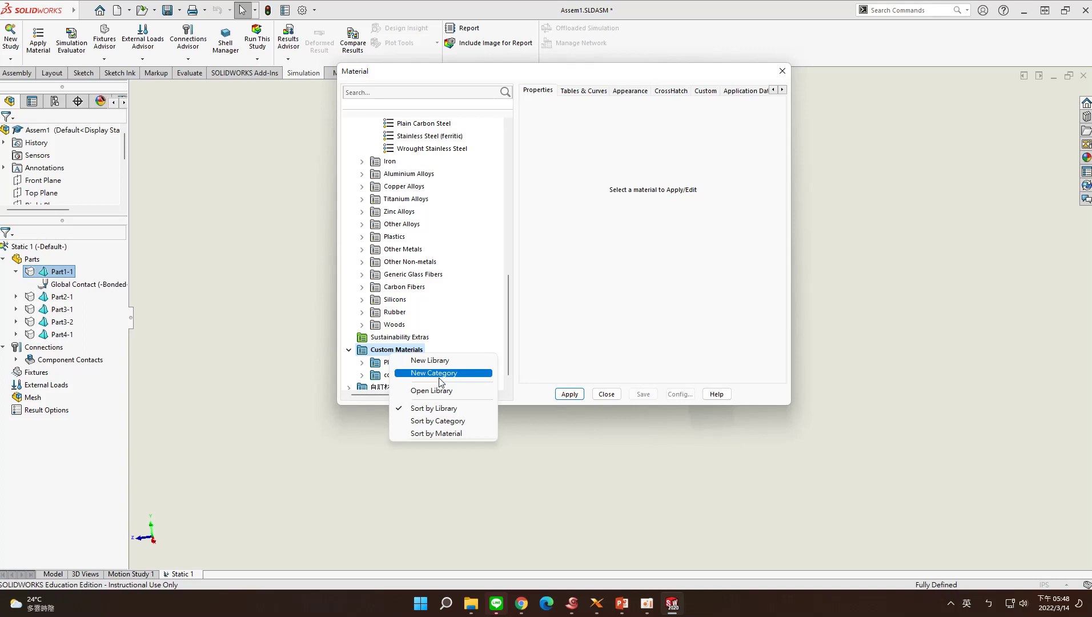
click(457, 373)
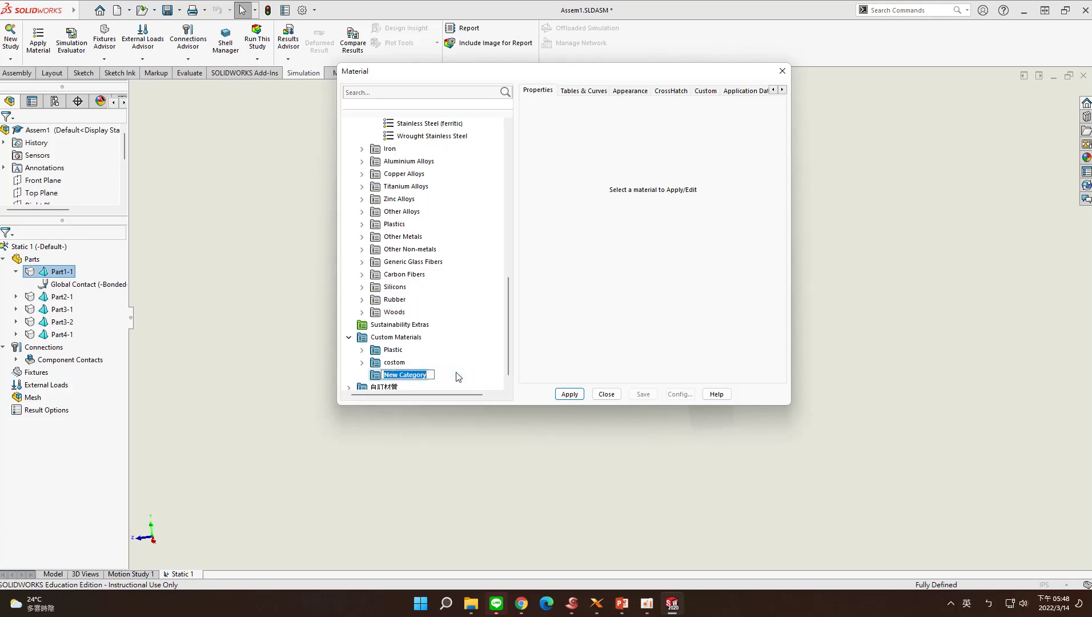
text(costom1)
key(Return)
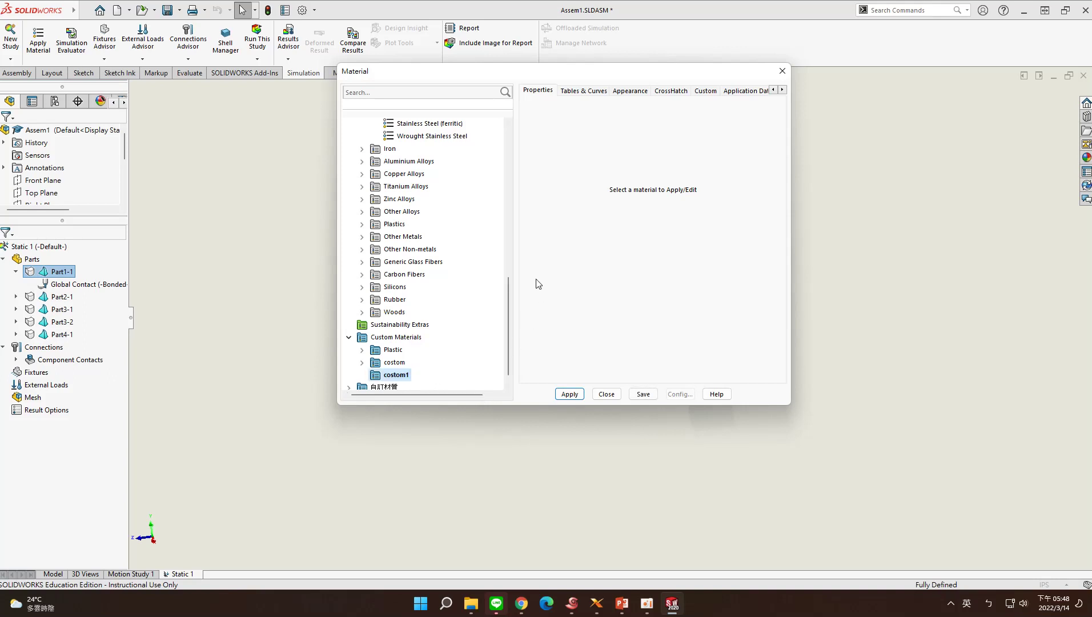
Step: Add a new material to the costom1 category and name it teeth
right_click(398, 377)
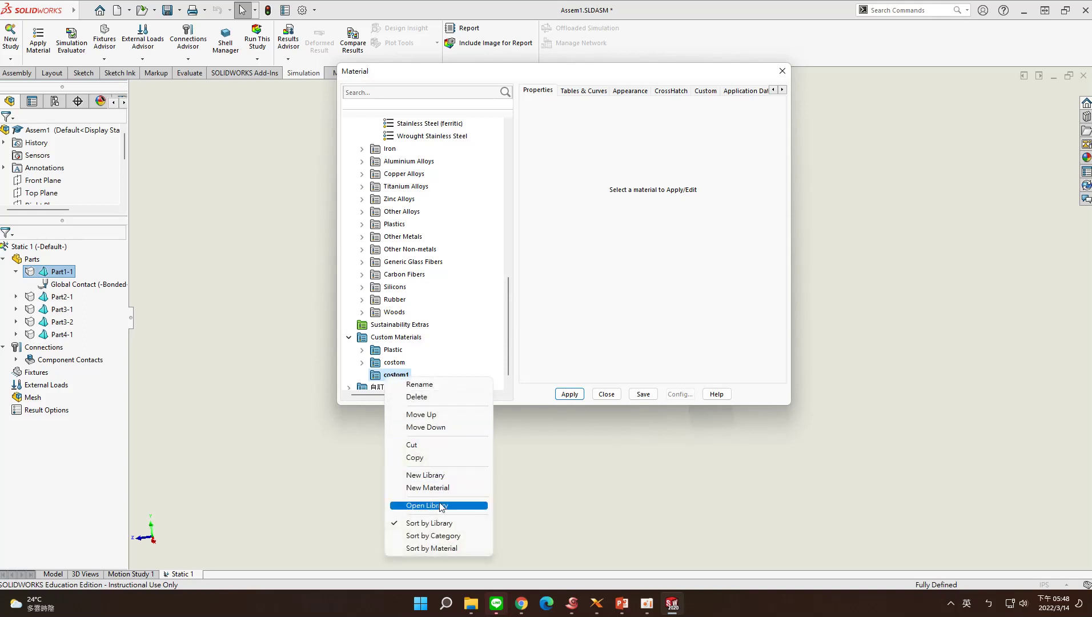
click(431, 487)
text(teeth)
key(Return)
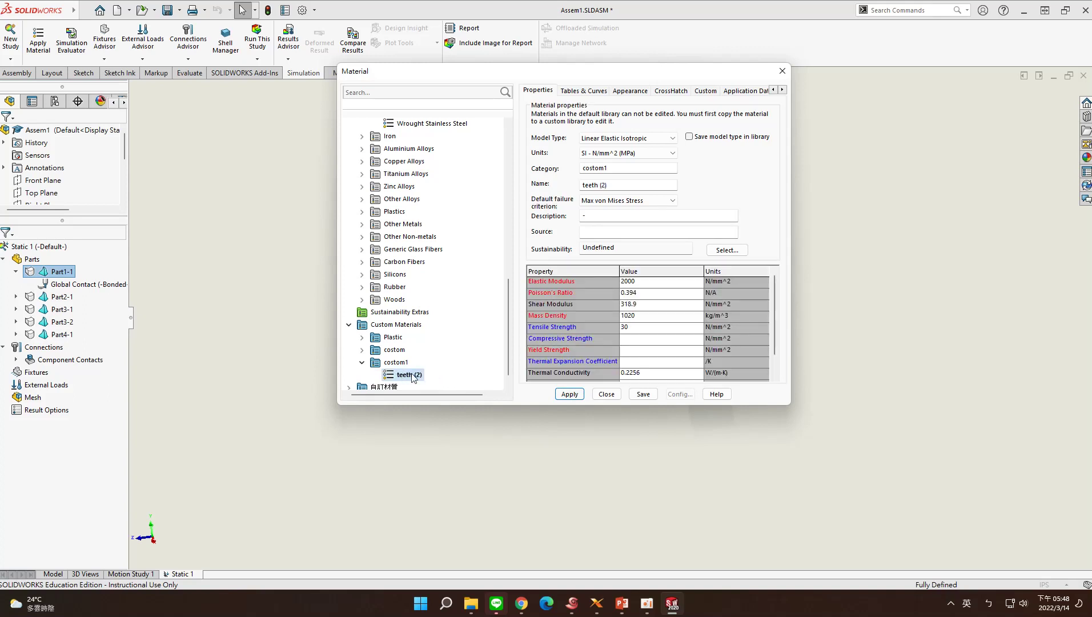
Step: Rename the new material in the costom1 category as teeth1
right_click(412, 376)
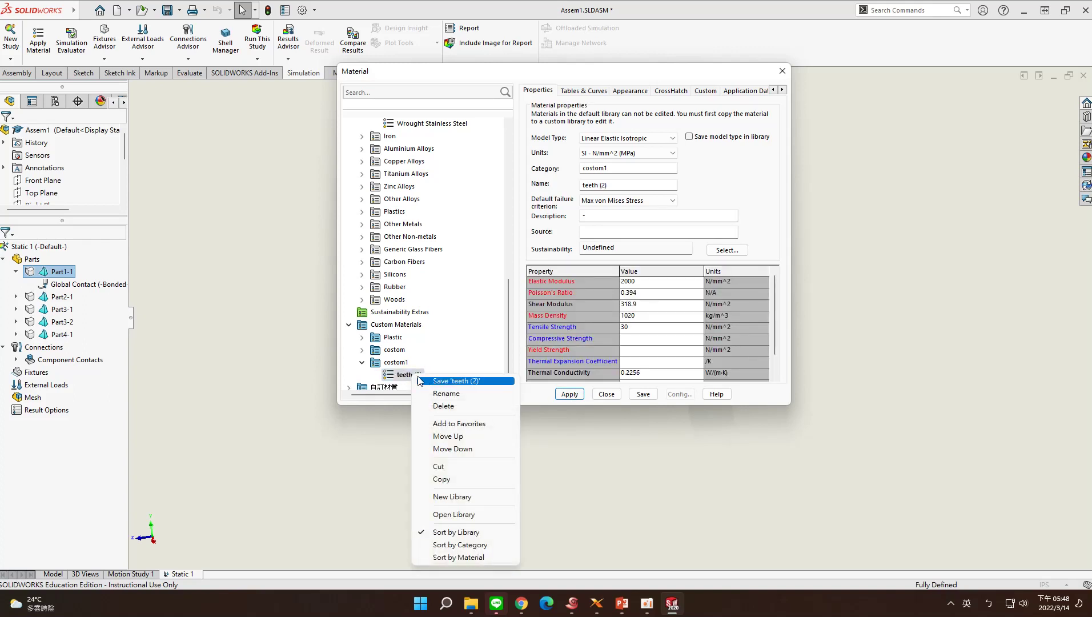
click(462, 398)
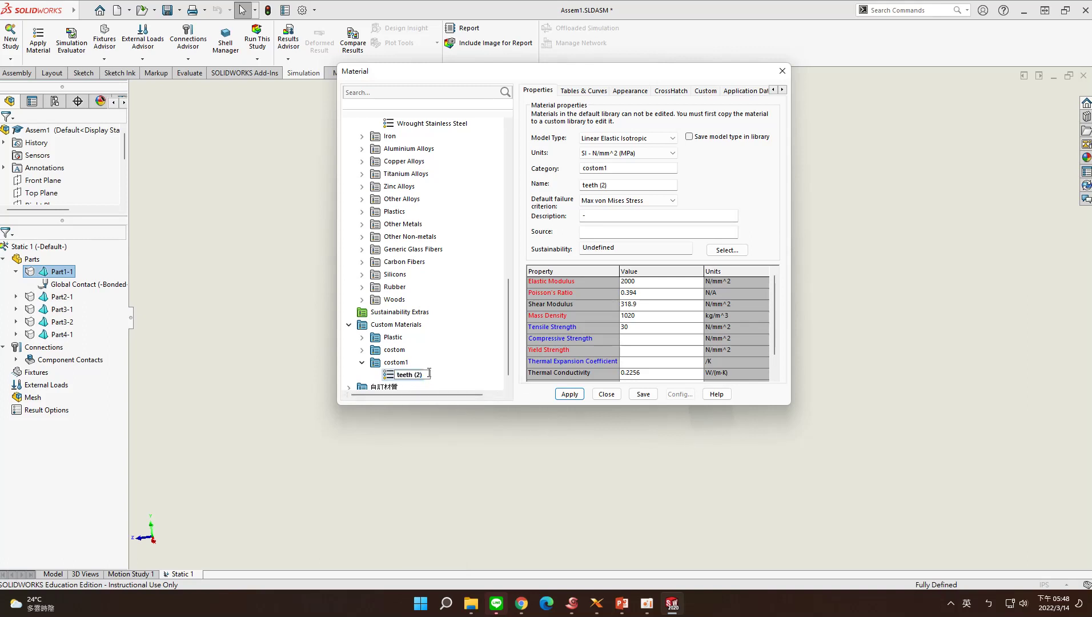
key(BackSpace)
key(BackSpace)
key(BackSpace)
key(BackSpace)
key(Return)
right_click(392, 375)
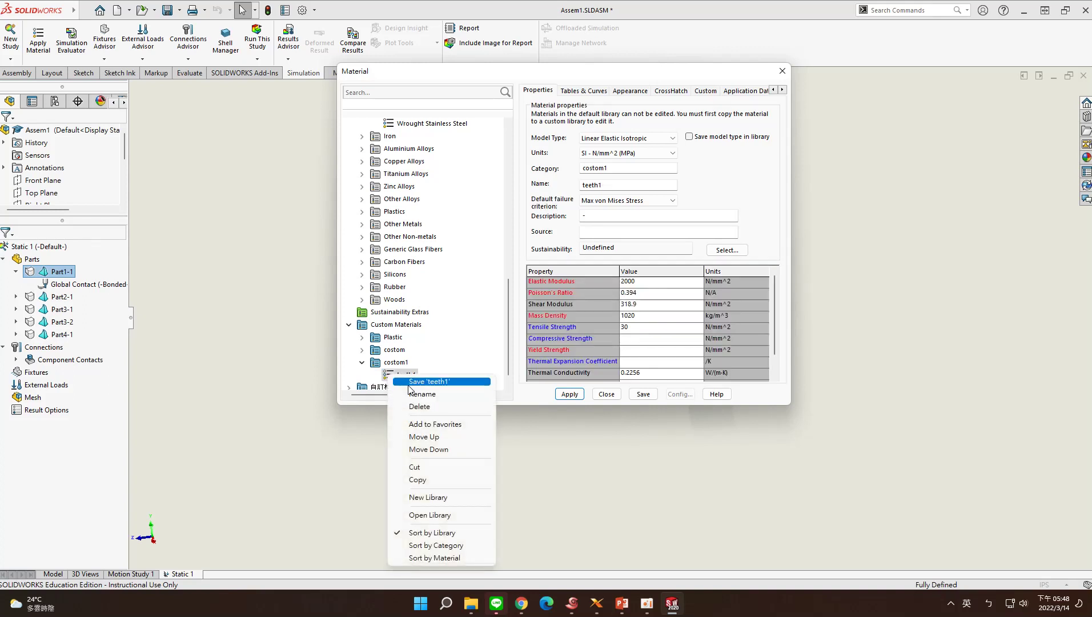
Step: Add a second material to the costom1 category and name it PDL1
right_click(402, 364)
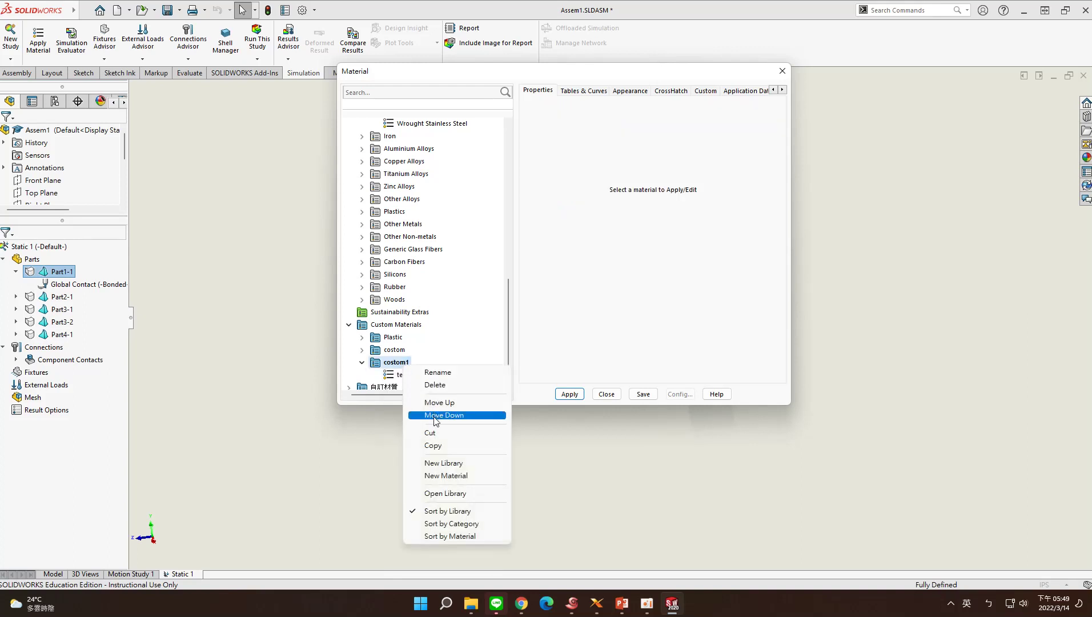
click(445, 476)
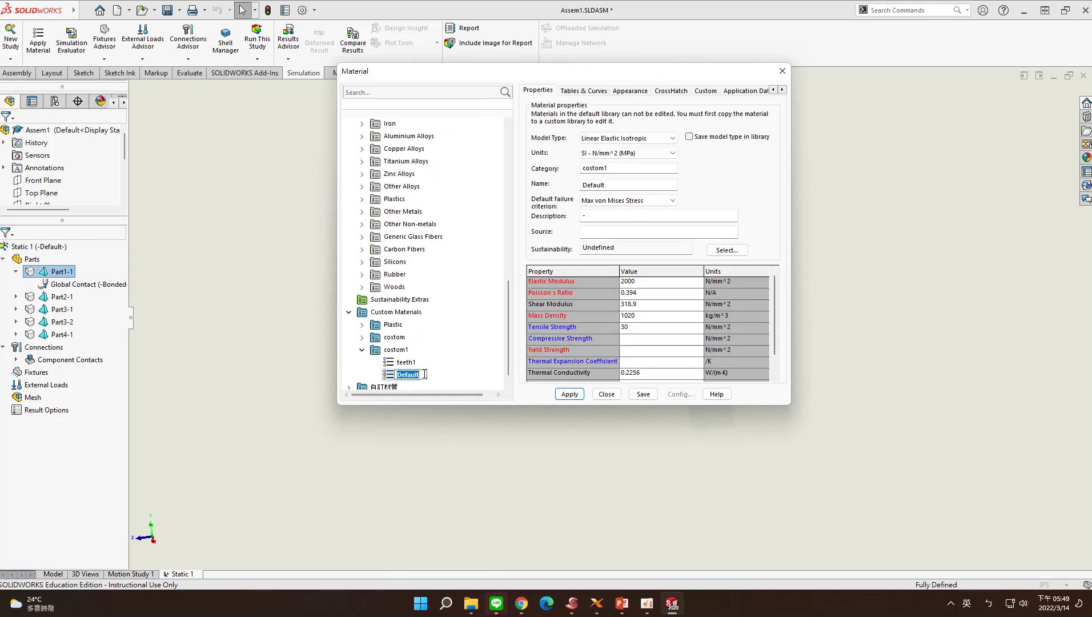
text(PDL)
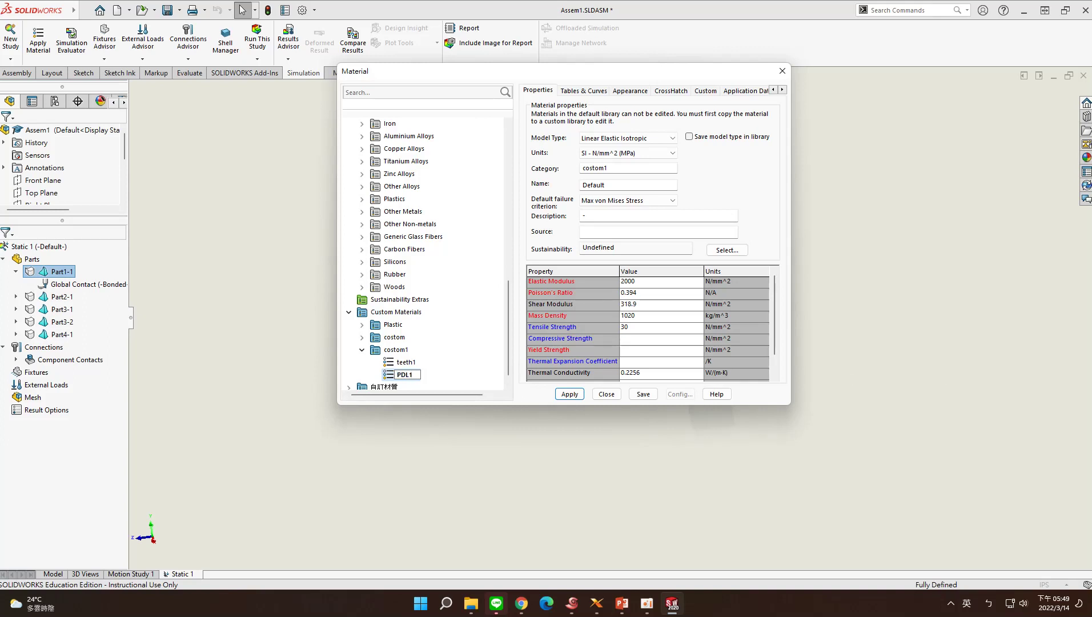
text(1)
key(Return)
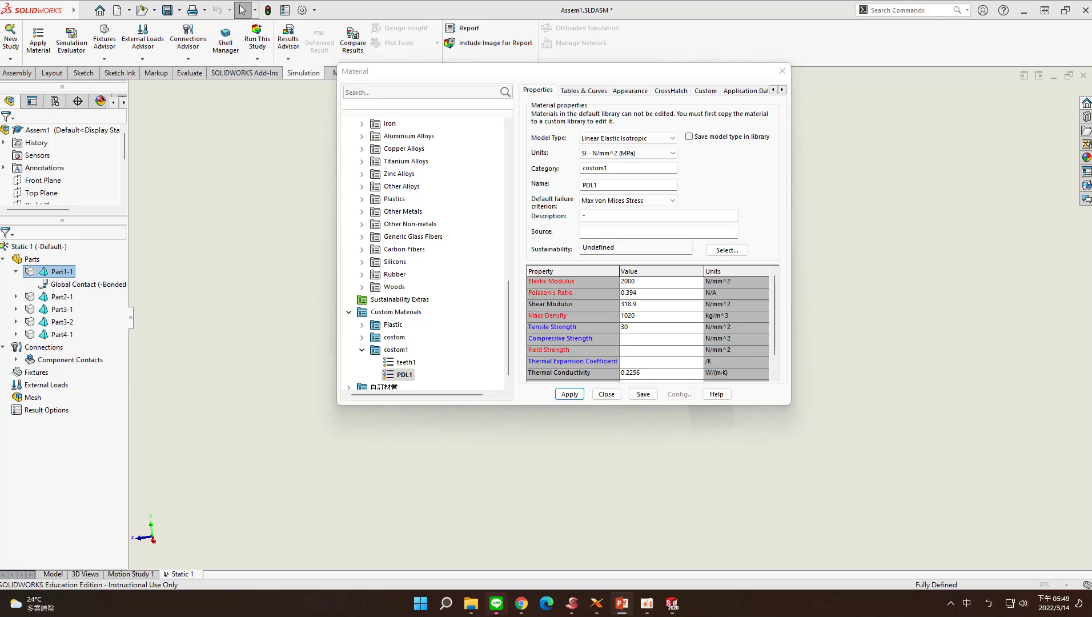
Step: Keep Linear Elastic Isotropic as PDL1's model type and set its elastic modulus to 6.89e-05 N/mm^2
click(403, 362)
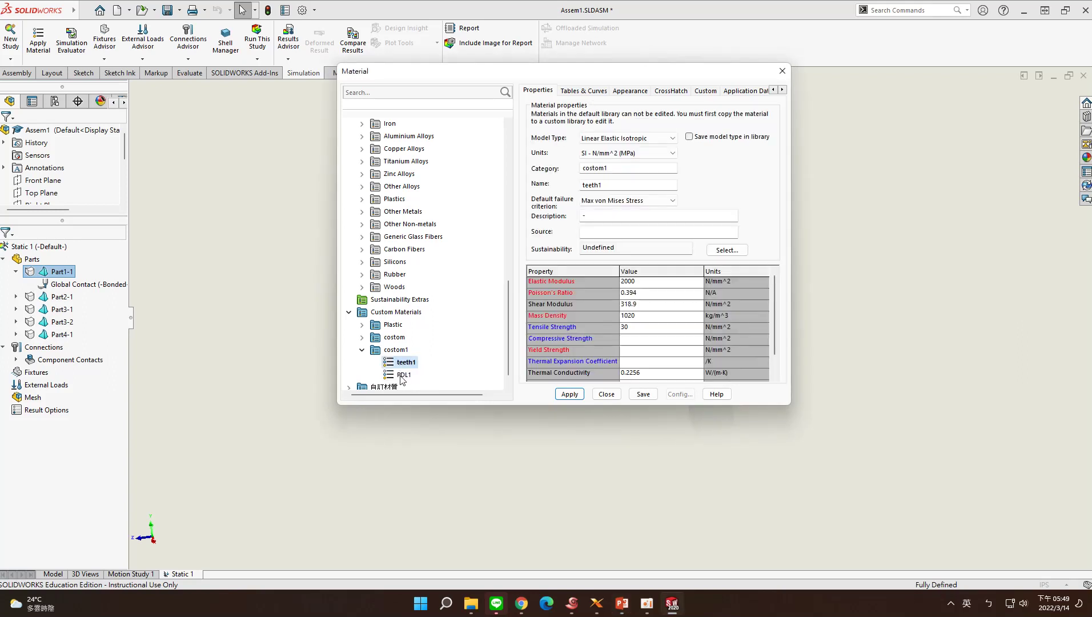
click(403, 375)
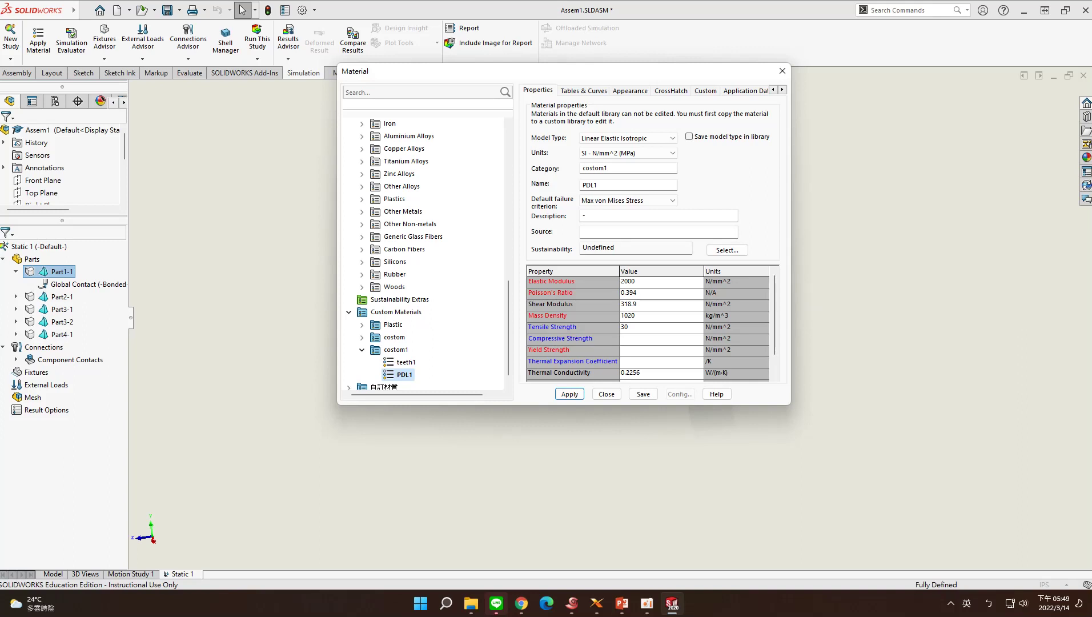
click(622, 138)
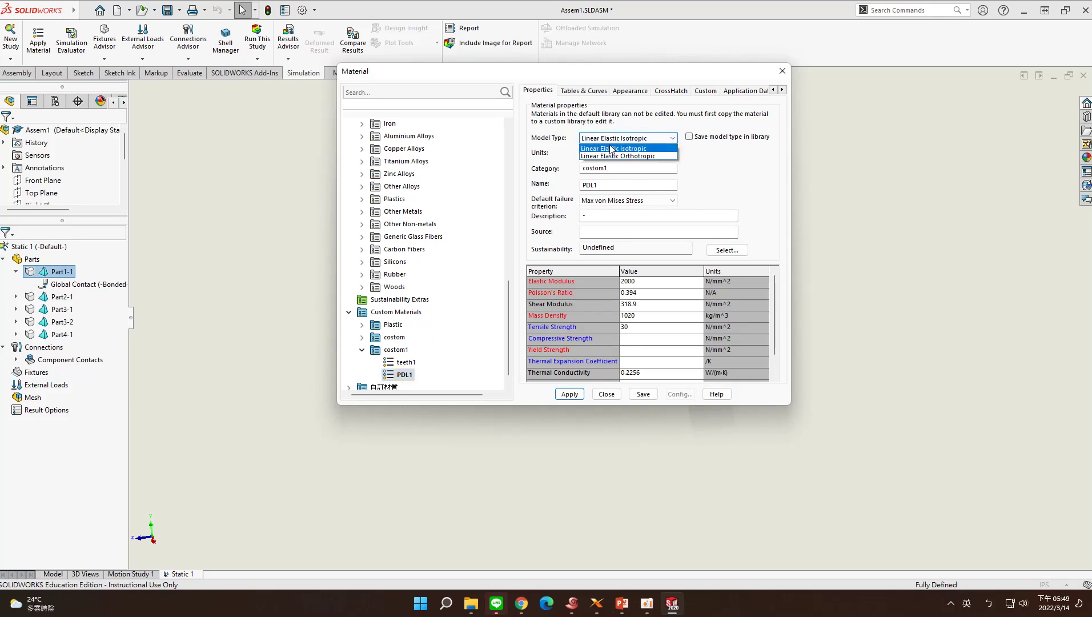
click(625, 139)
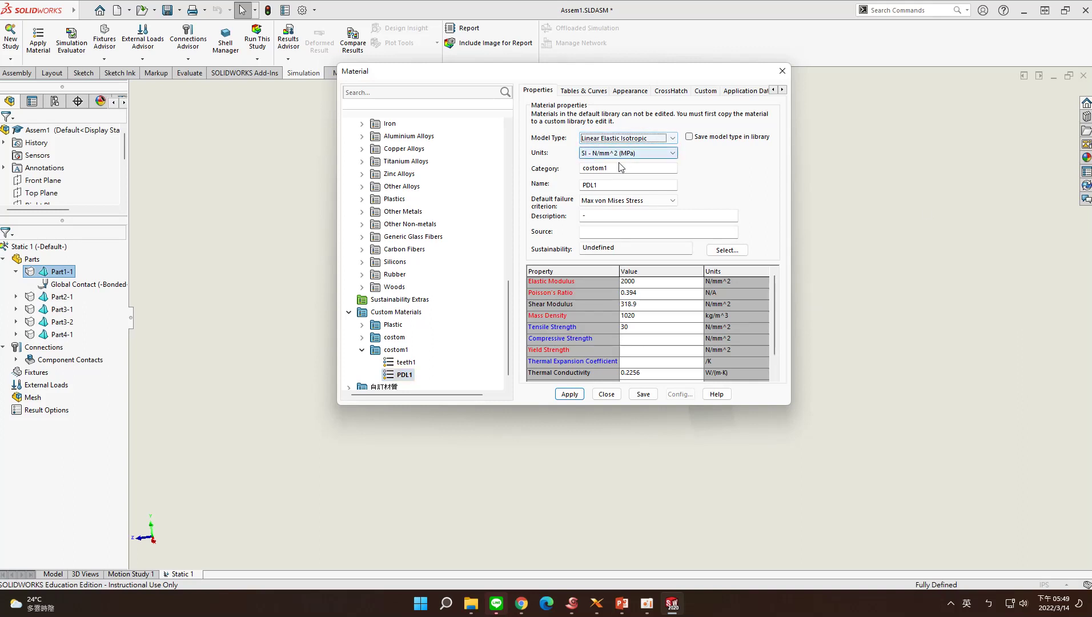
click(636, 281)
double_click(636, 280)
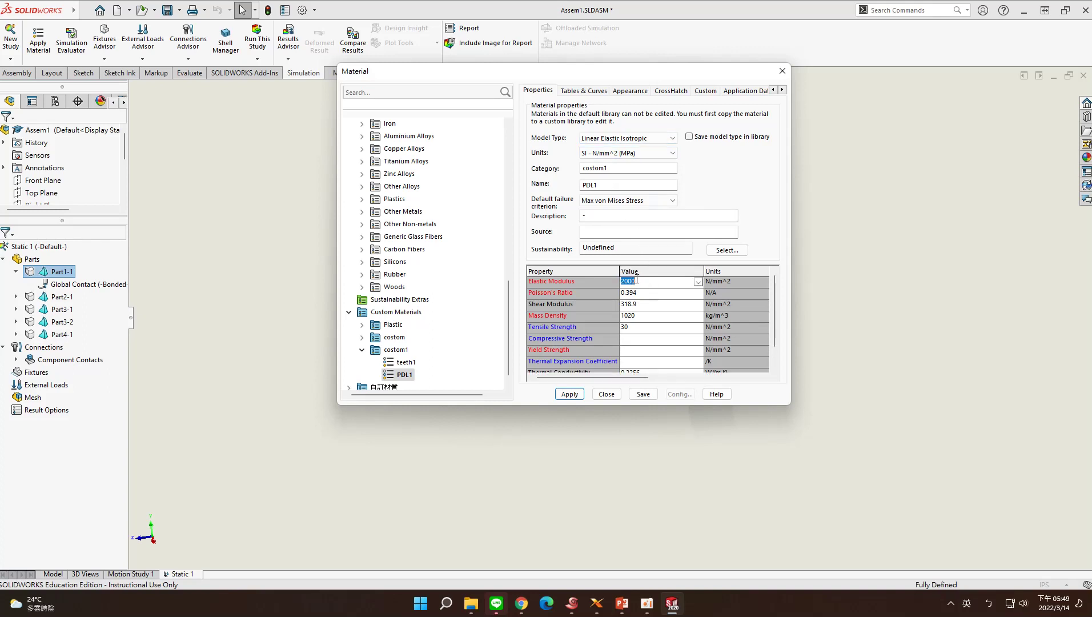
text(6.89e-05)
Step: Set PDL1's Poisson's ratio to 0.45 and its shear modulus to 318900000 N/mm^2
click(630, 293)
double_click(635, 294)
text(0.)
click(628, 304)
Step: Set PDL1's mass density to 2300 kg/m^3 and its tensile strength to 30000000 N/mm^2
click(628, 316)
double_click(629, 316)
text(230)
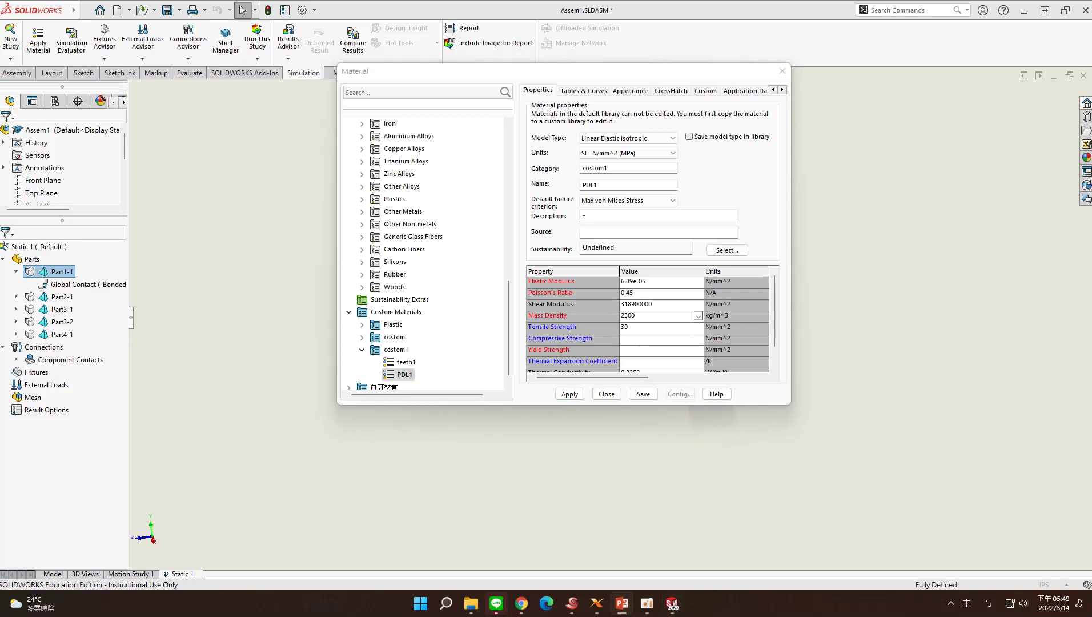
click(625, 330)
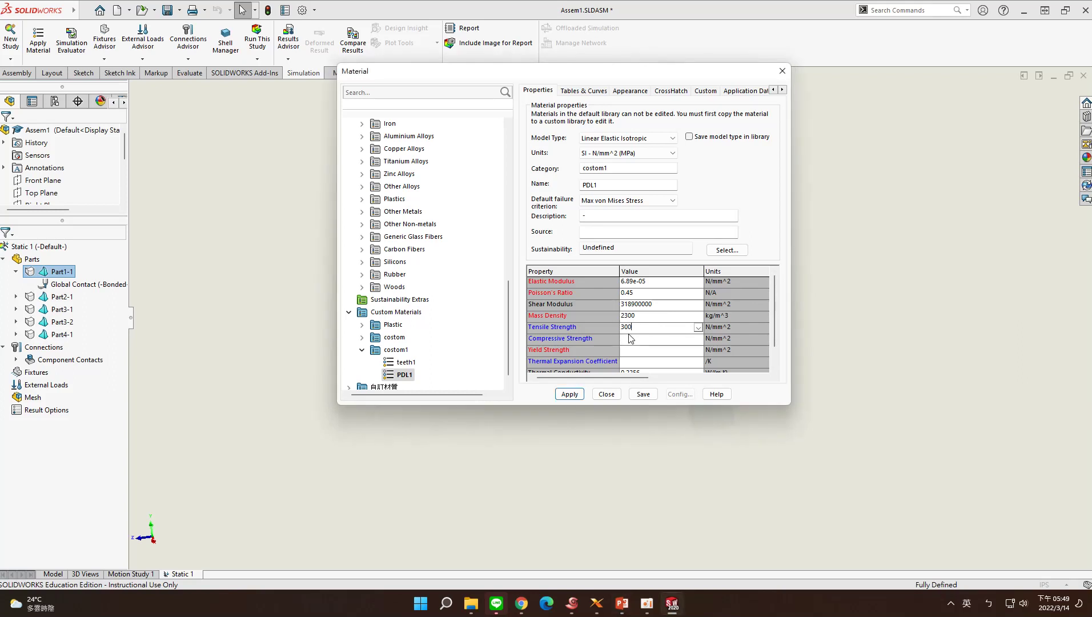
Step: Set PDL1's yield strength to the Temperature Dependent option
click(626, 346)
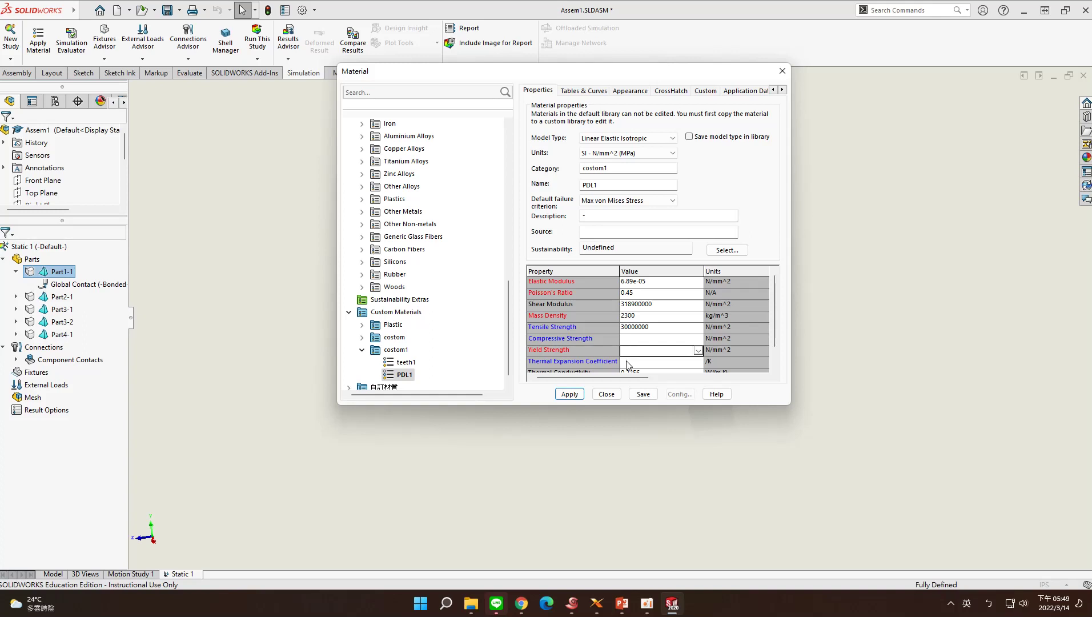
click(698, 350)
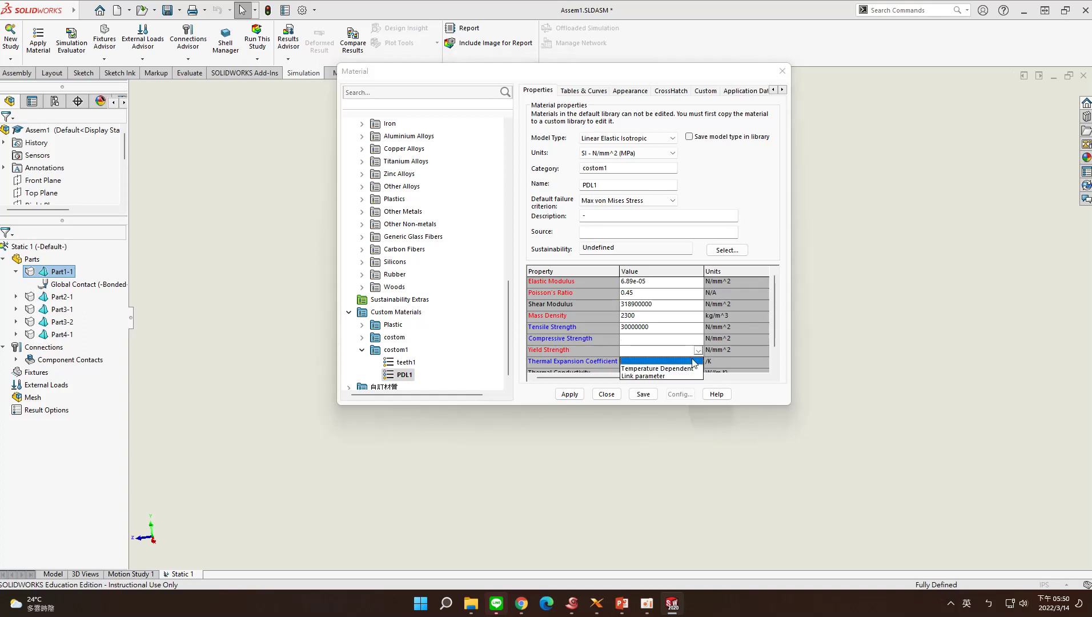
click(652, 369)
click(538, 92)
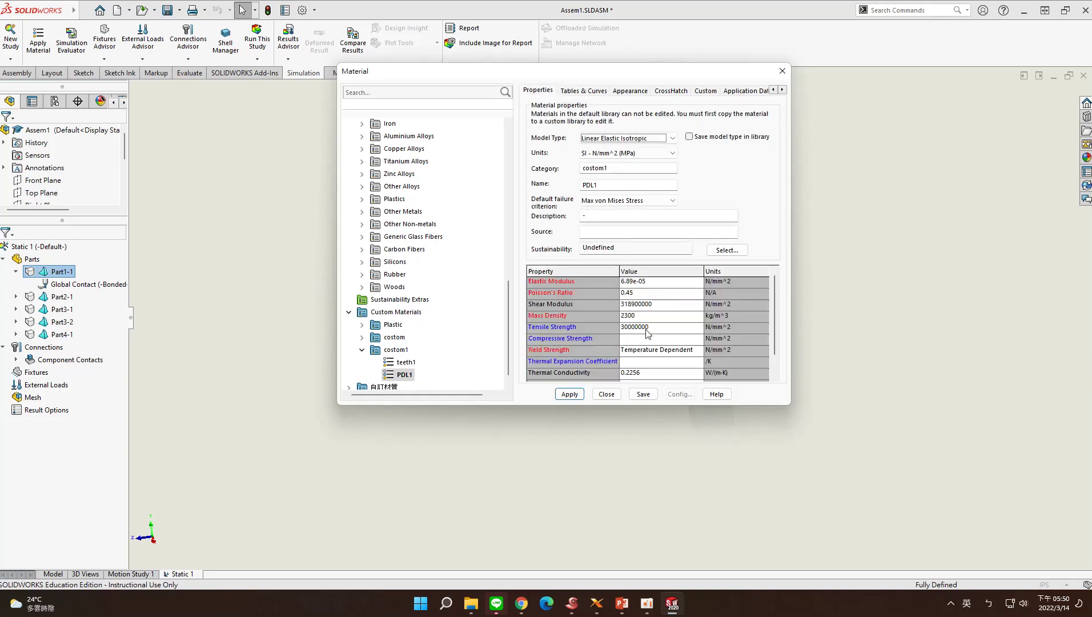
Step: Set PDL1's yield strength to 7e+10 N/mm^2 and thermal conductivity to 0.2256 W/(m·K), then save and apply the material to Part1-1
click(654, 350)
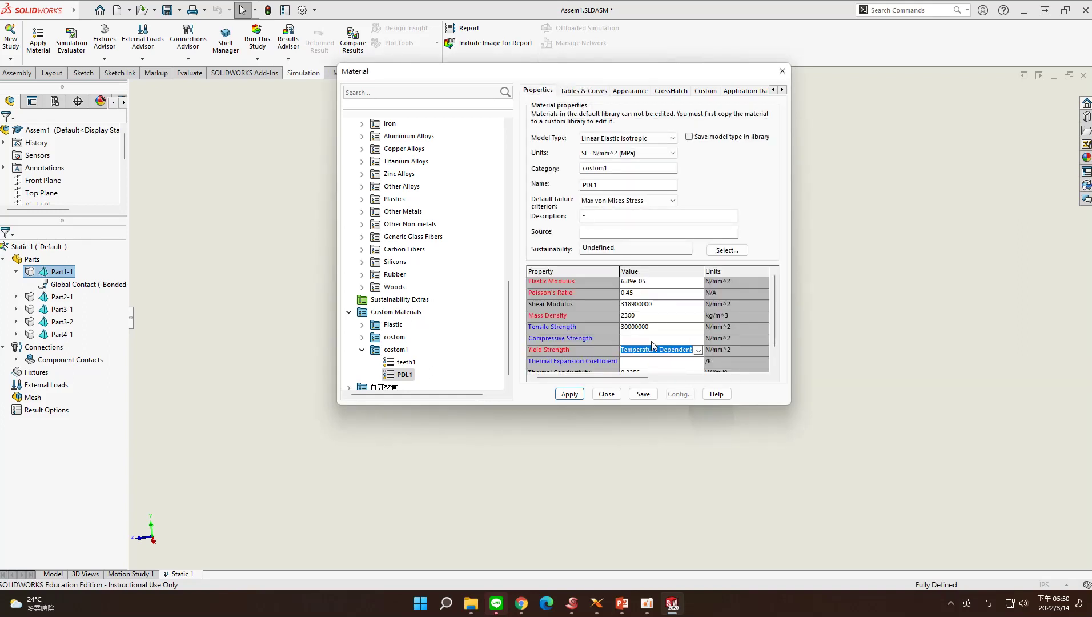
text(7e+10)
click(635, 372)
drag(638, 362, 605, 360)
text(0.)
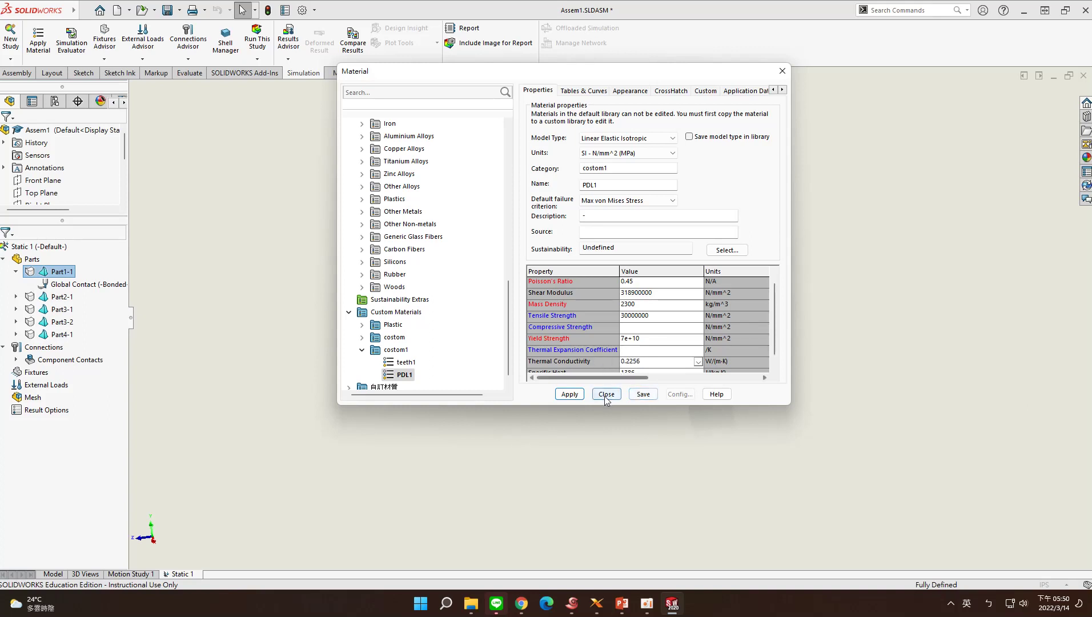
click(643, 394)
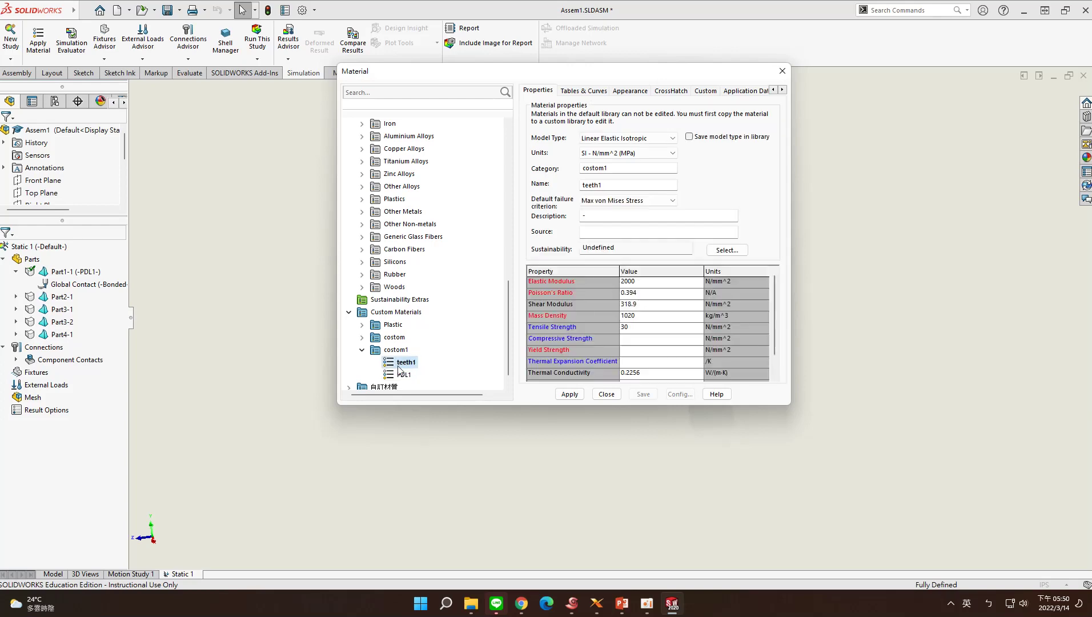
Step: Close the finished material editing and open the material editor for Part2-1, Part3-1, Part3-2 and Part4-1 together
click(605, 394)
click(57, 297)
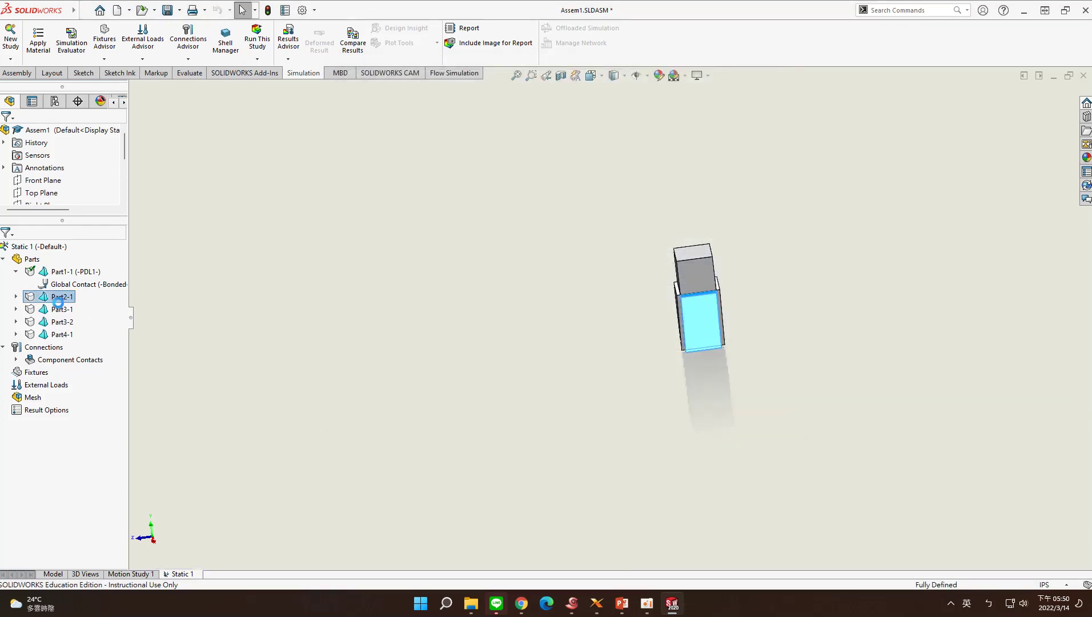
shift+click(62, 334)
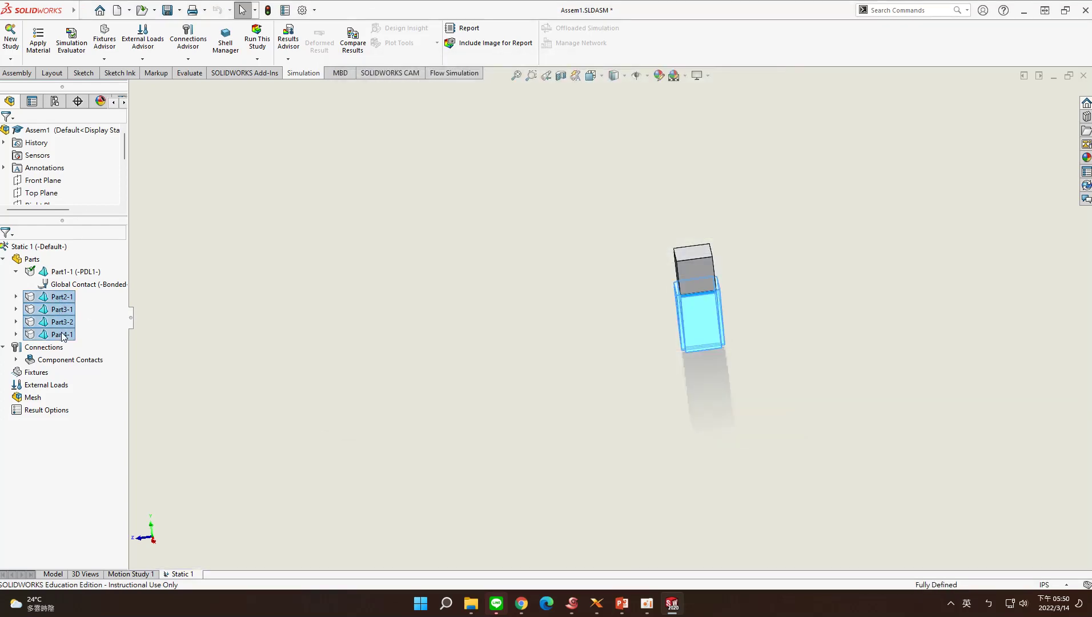
right_click(62, 299)
click(117, 302)
drag(344, 12, 773, 105)
Step: Select the teeth1 material from the costom1 category of the Custom Materials library
scroll(541, 276, down, 10)
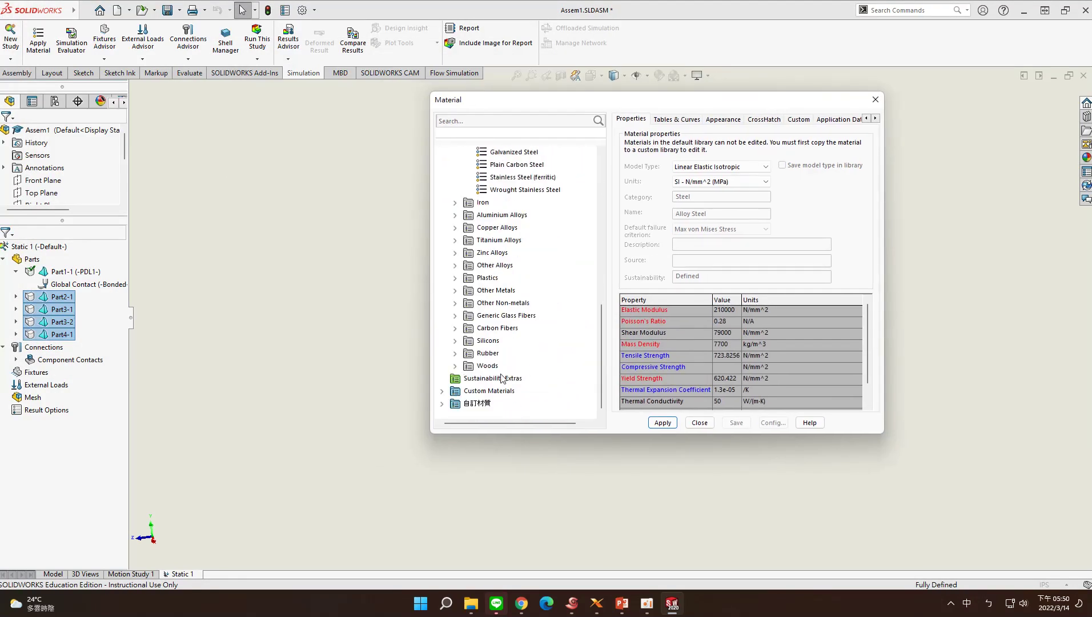
double_click(478, 392)
click(480, 402)
click(480, 402)
click(462, 405)
click(455, 403)
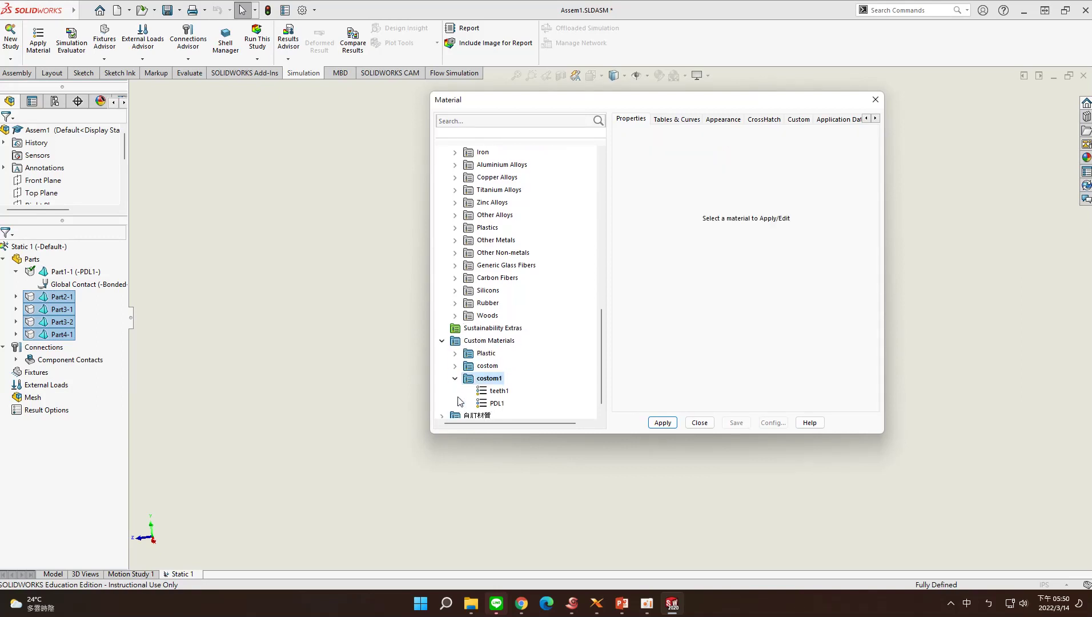
click(498, 392)
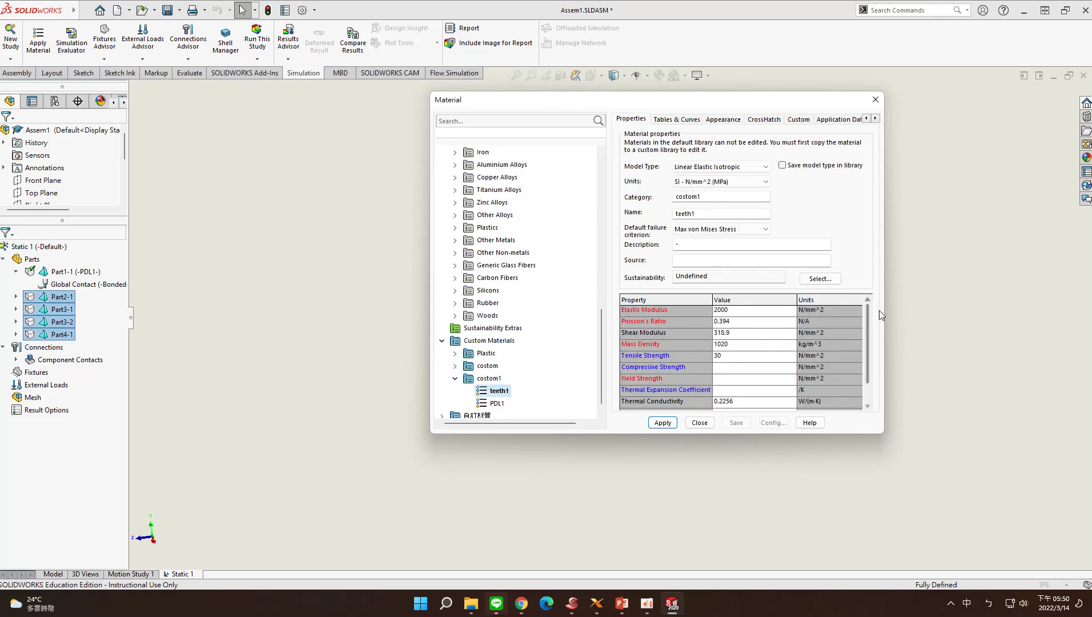
Step: Set teeth1's elastic modulus to 12.07 N/mm^2, Poisson's ratio to 0.3 and shear modulus to 318900000 N/mm^2
click(719, 310)
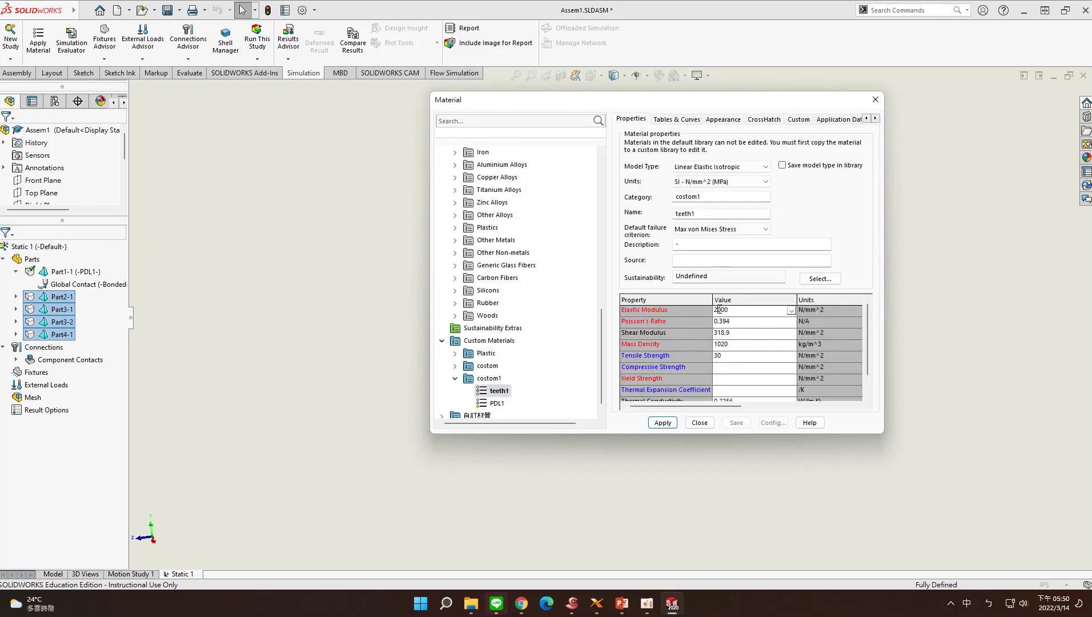
double_click(725, 311)
text(2.07)
click(730, 320)
click(722, 333)
drag(732, 334, 709, 330)
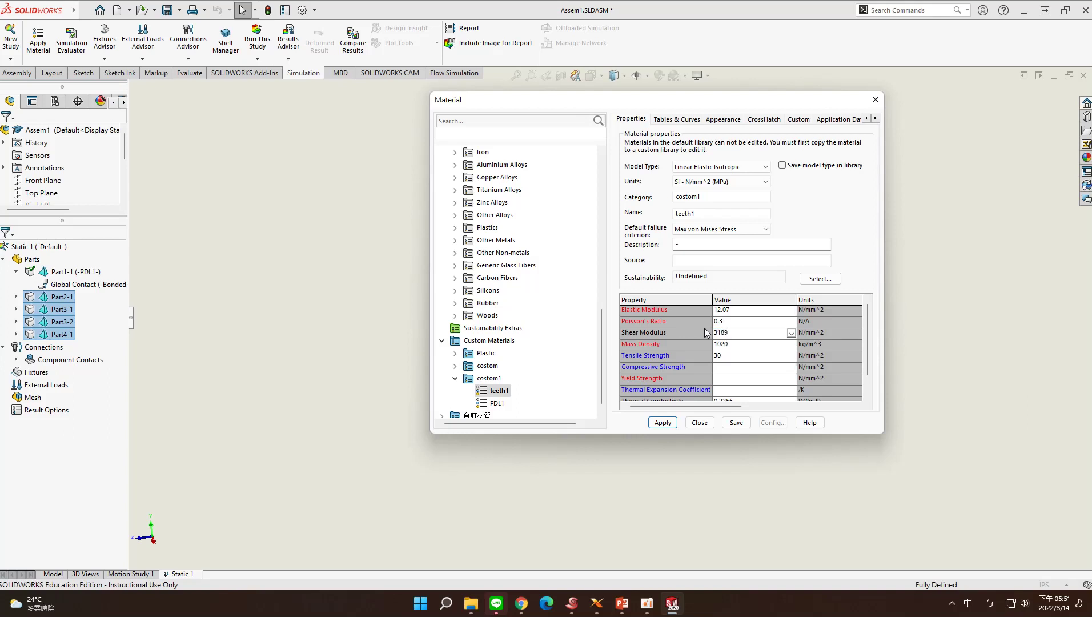
text(318900000)
Step: Set teeth1's mass density to 1250 kg/m^3, tensile strength to 30000000 N/mm^2 and yield strength to 17.2483 N/mm^2
click(727, 345)
click(722, 356)
click(743, 393)
click(735, 380)
click(791, 378)
click(722, 380)
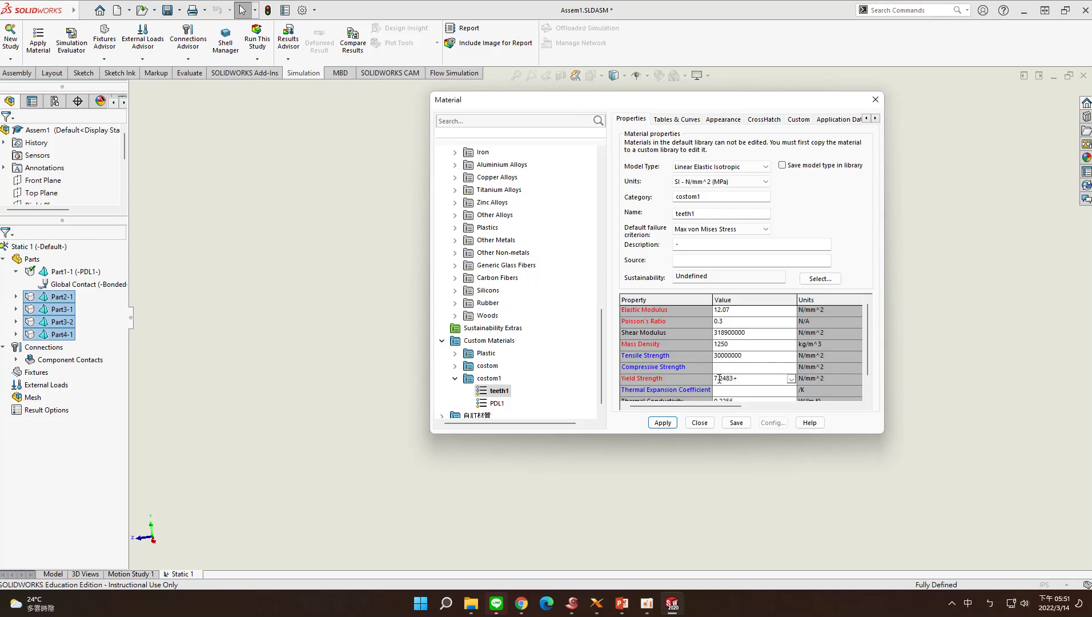
Step: Set teeth1's thermal expansion coefficient to 1e-06 /K
click(728, 392)
click(791, 392)
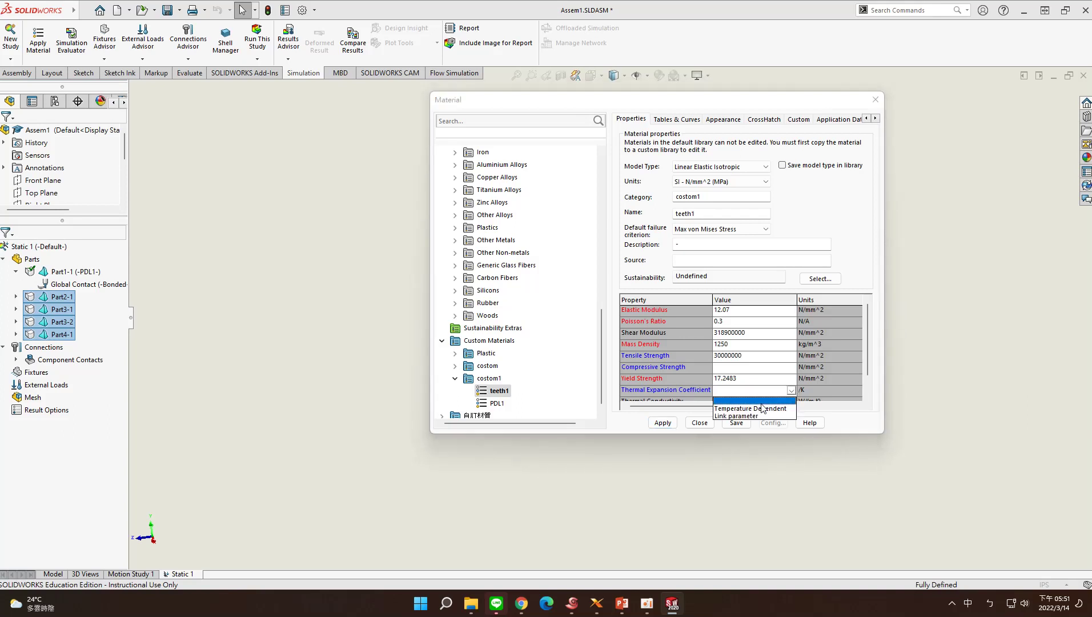
click(740, 402)
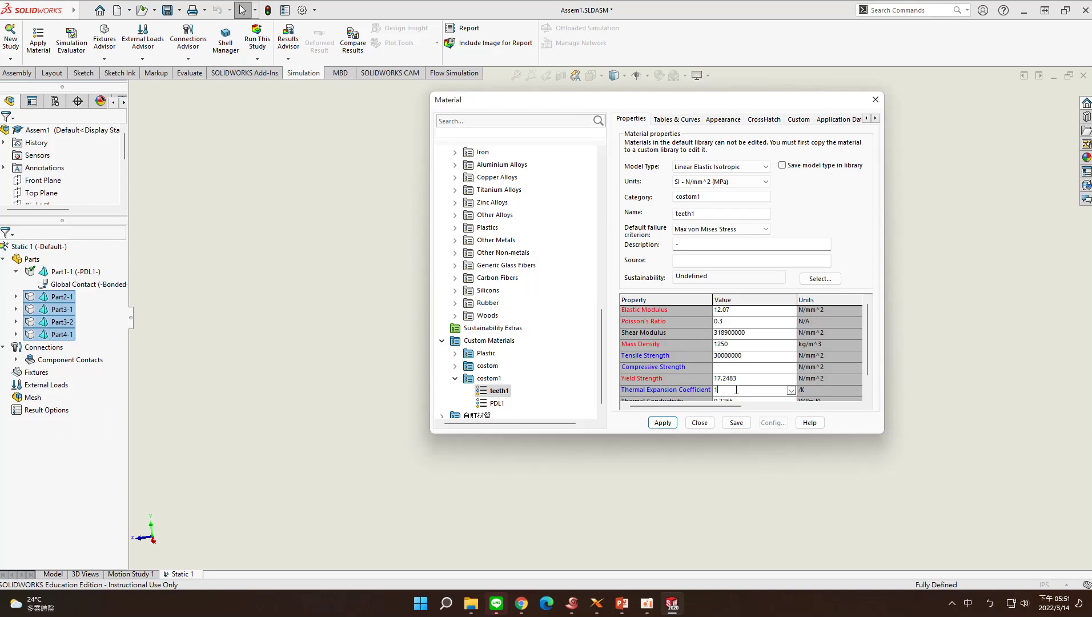
text(1-06)
drag(869, 357, 867, 382)
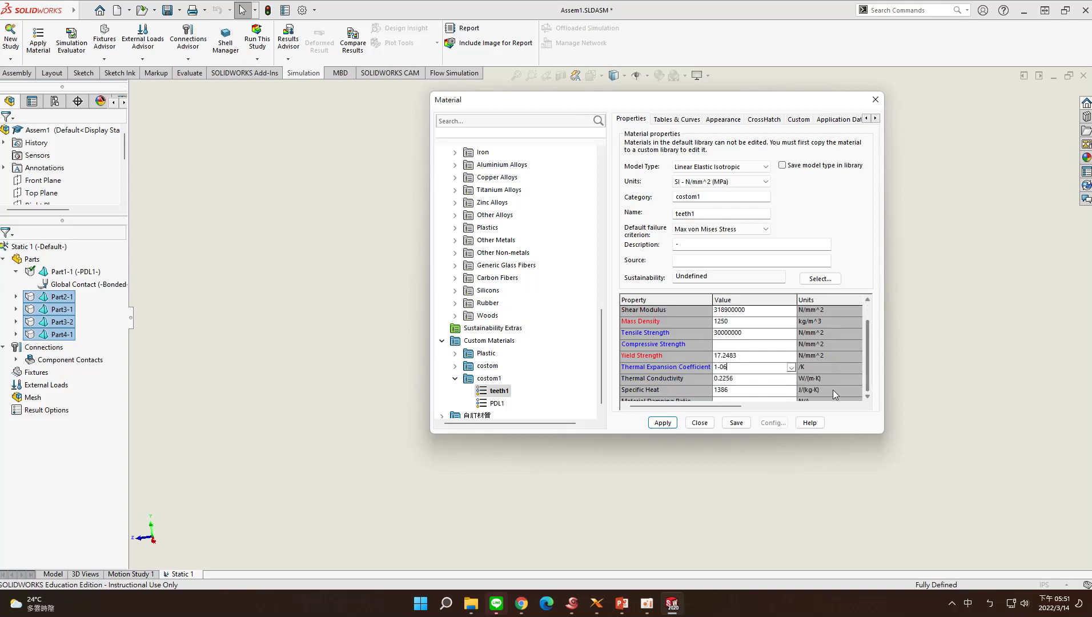
click(734, 380)
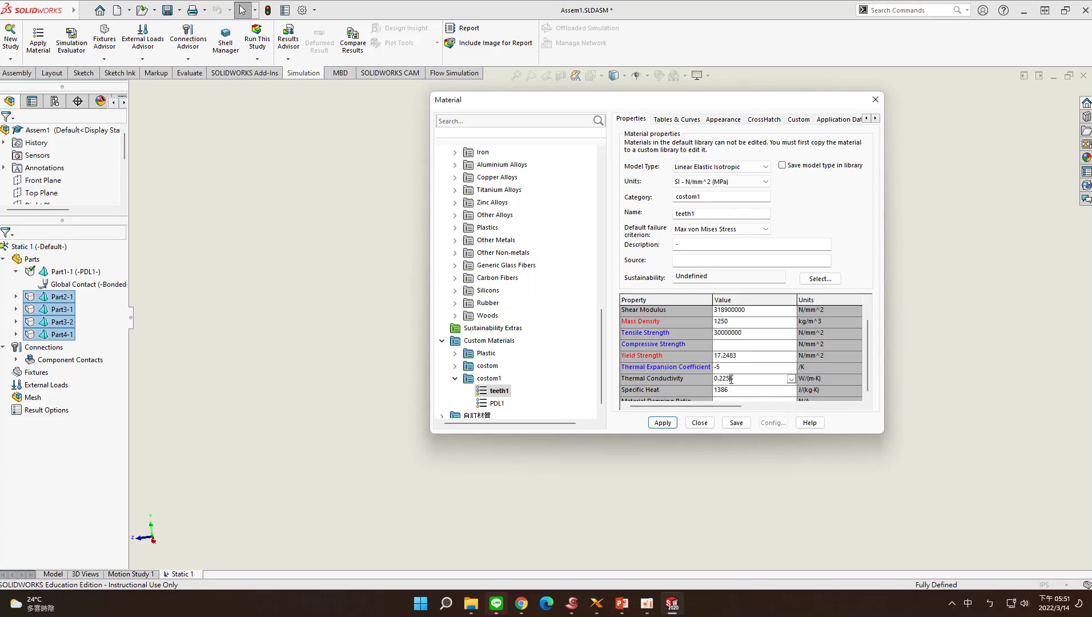
click(721, 367)
drag(720, 367, 699, 367)
text(e)
drag(866, 358, 866, 331)
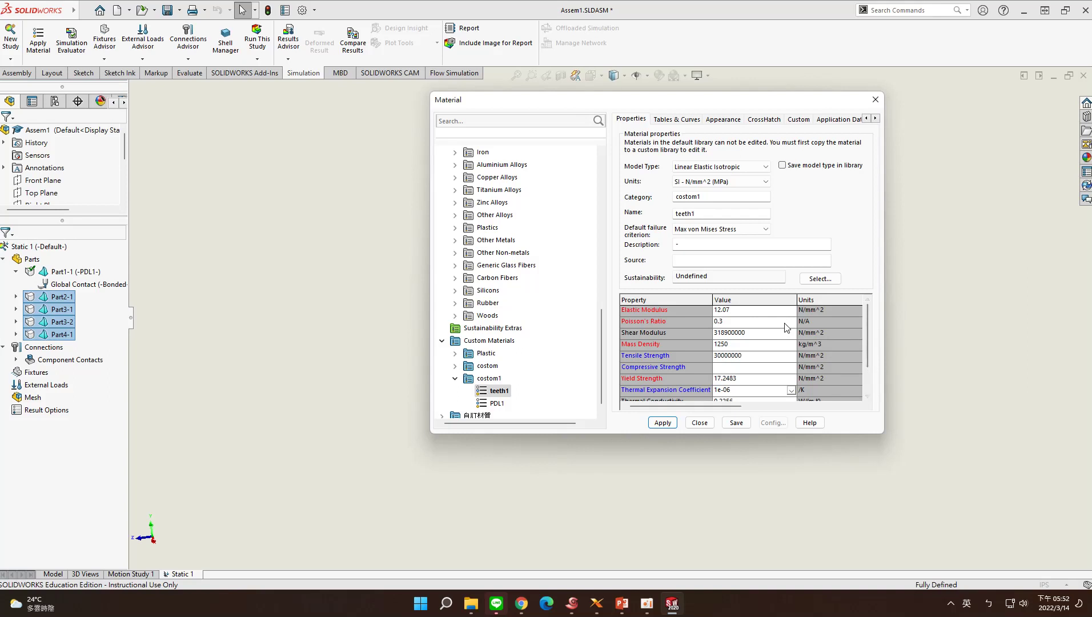
Step: Set teeth1's yield strength to 17.2483e+10 N/mm^2 and its thermal conductivity to 200 W/(m·K)
click(726, 309)
click(736, 379)
scroll(867, 358, down, 1)
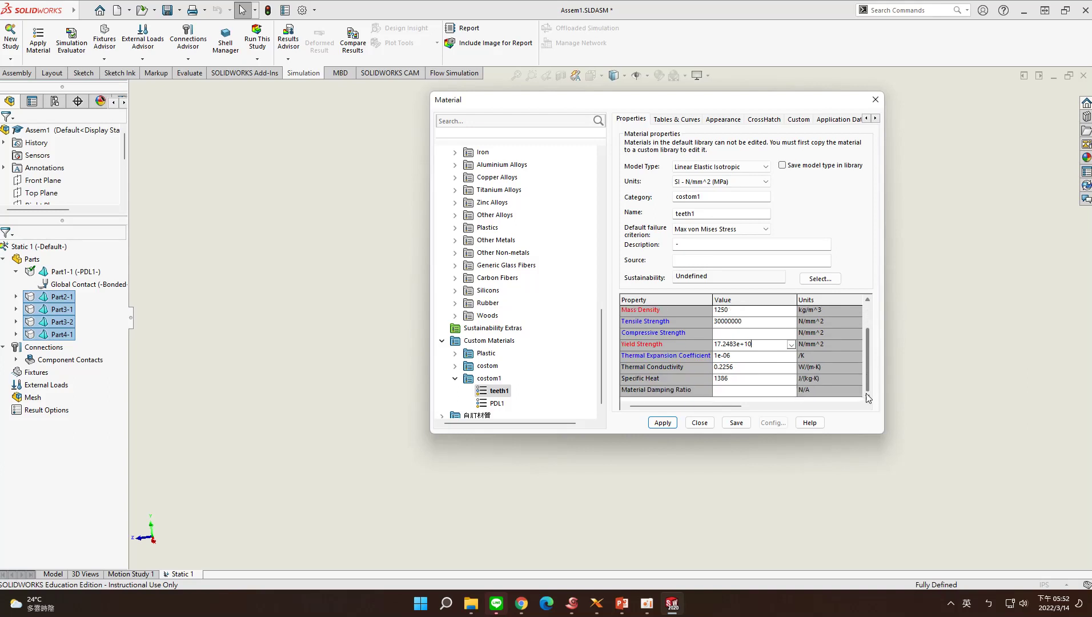
click(724, 367)
text(200)
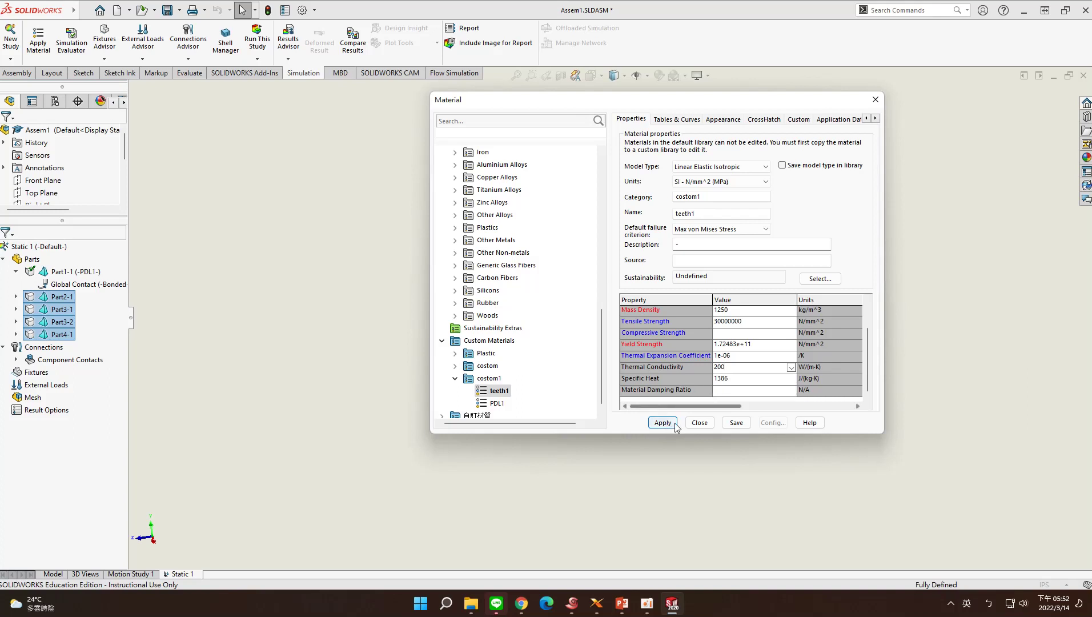
Step: Save the teeth1 material and apply it to Part2-1, Part3-1, Part3-2 and Part4-1
click(746, 425)
click(662, 423)
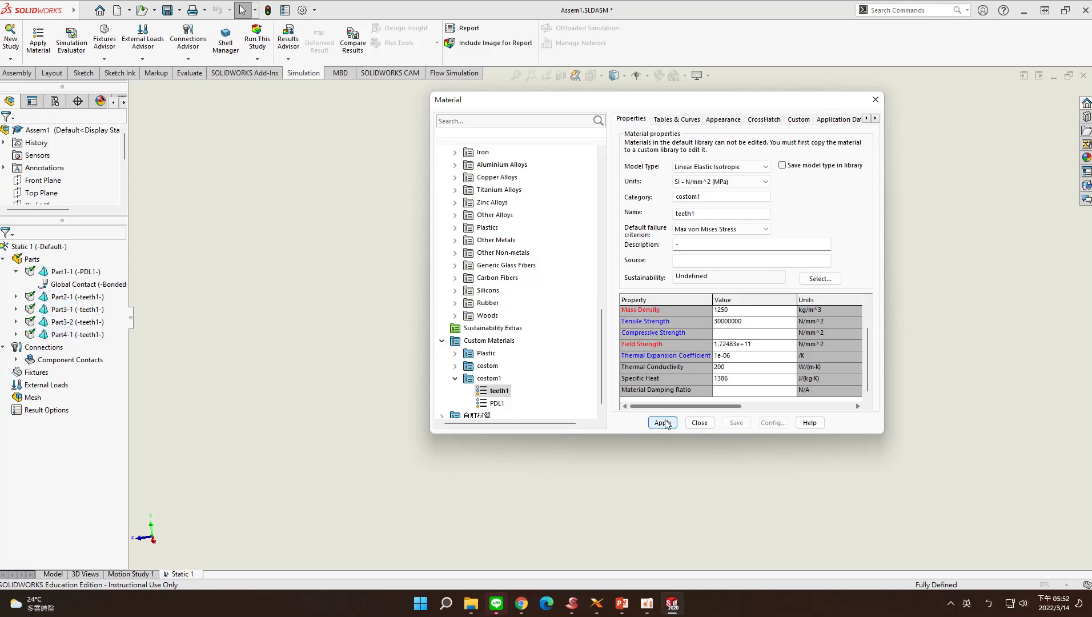
click(496, 403)
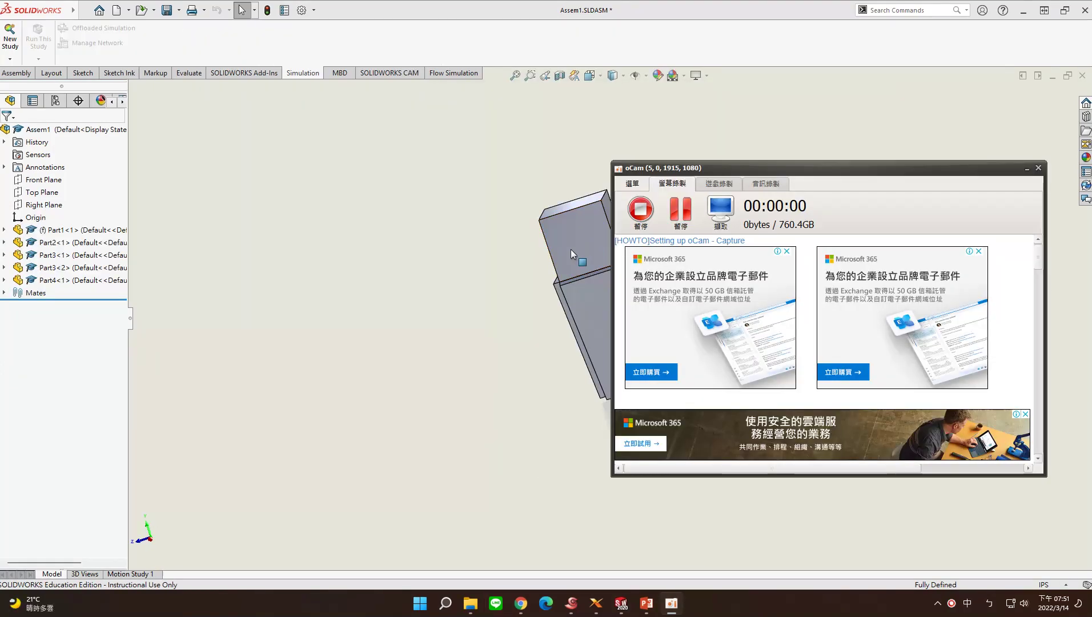
Step: Create a new static study named Static 1 for the assembly
click(10, 38)
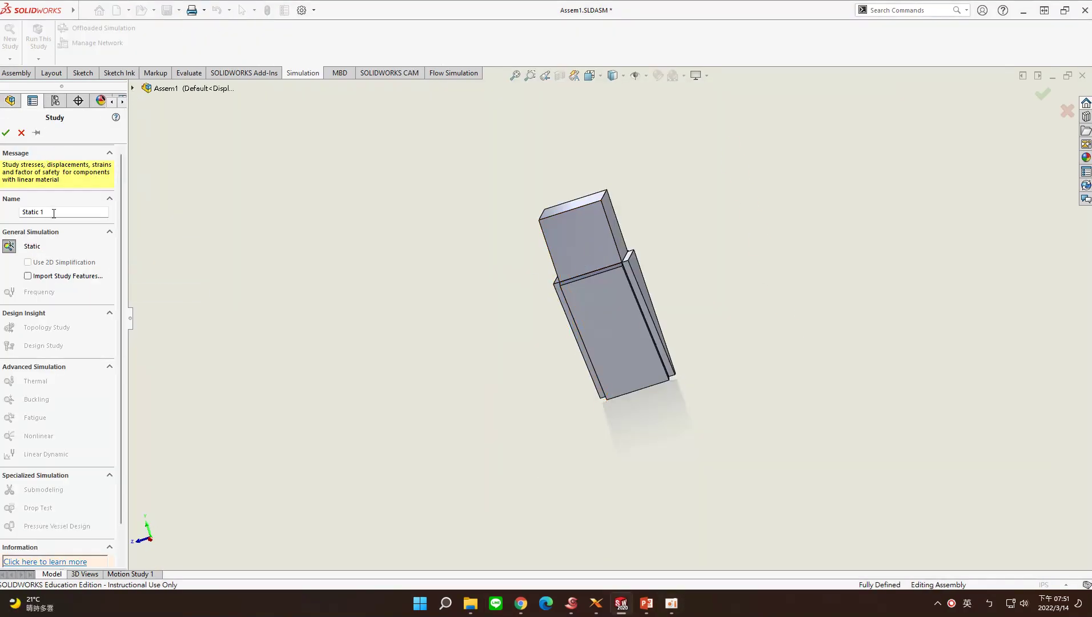
click(7, 132)
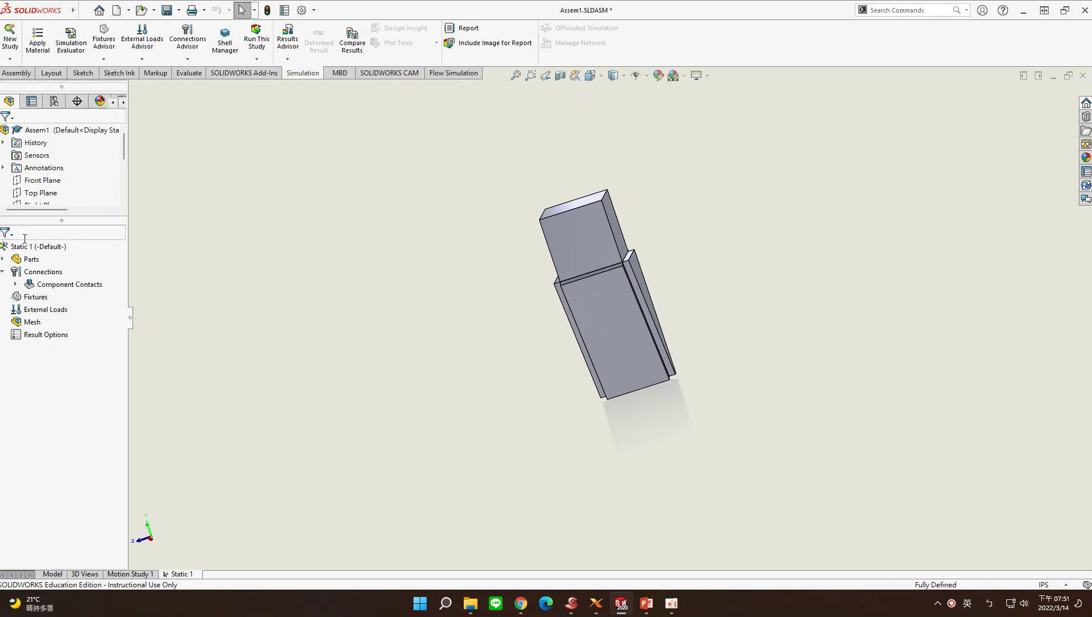
Step: Apply the teeth material from the costom category of the Custom Materials library to Part1-1
right_click(57, 271)
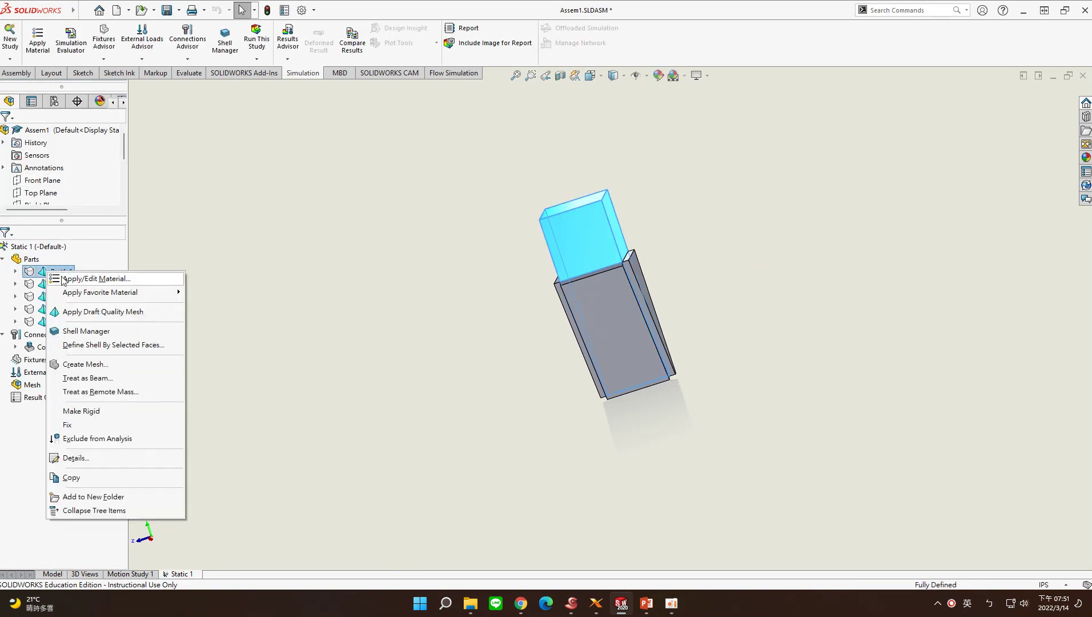
click(104, 281)
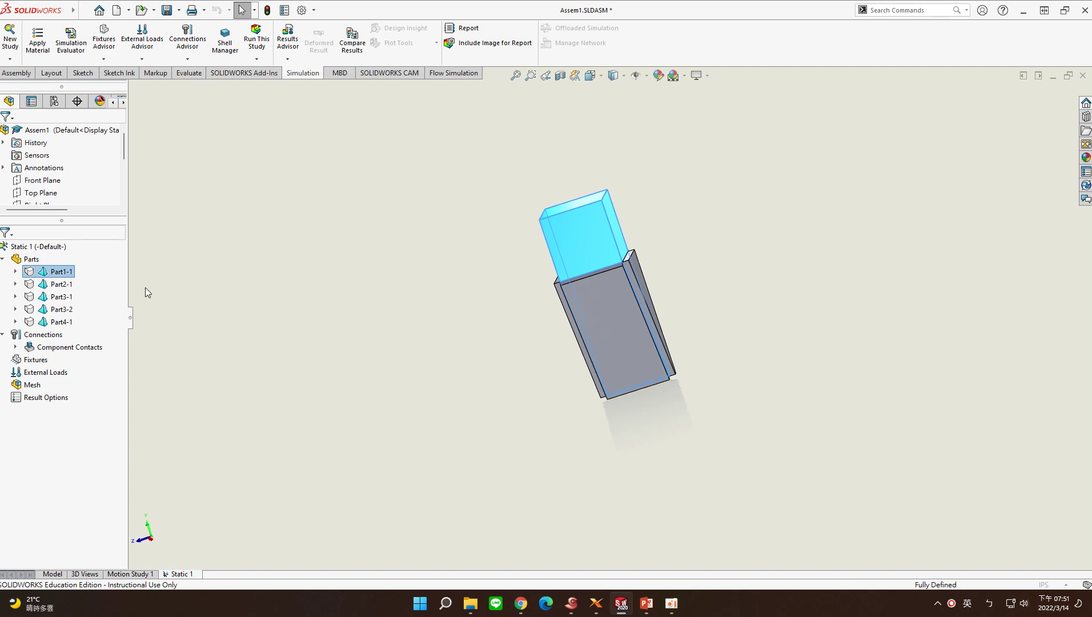
scroll(173, 169, down, 9)
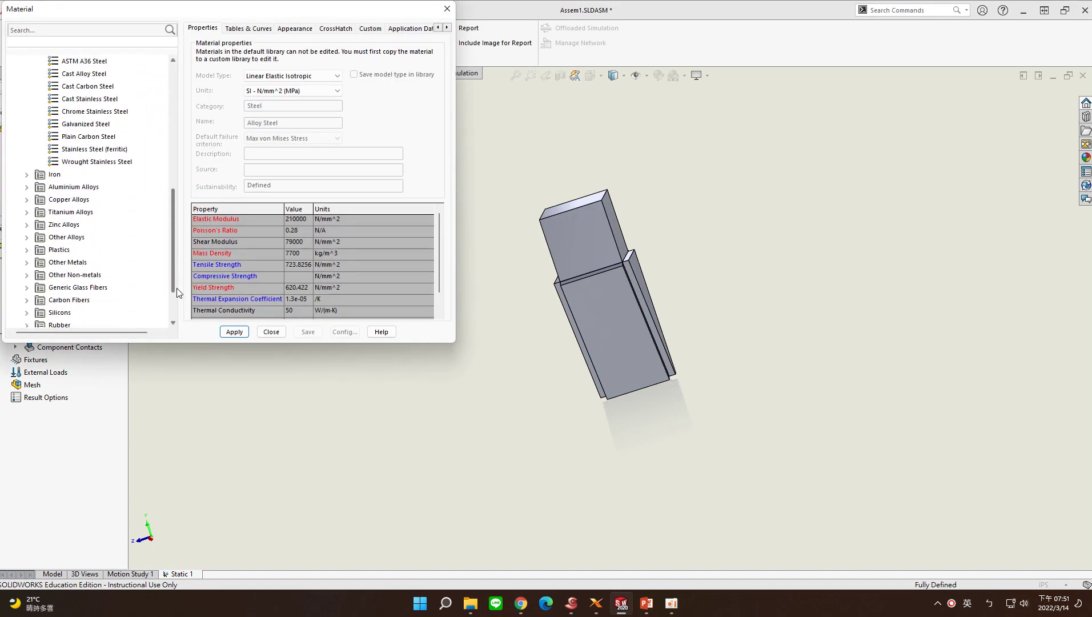
double_click(60, 300)
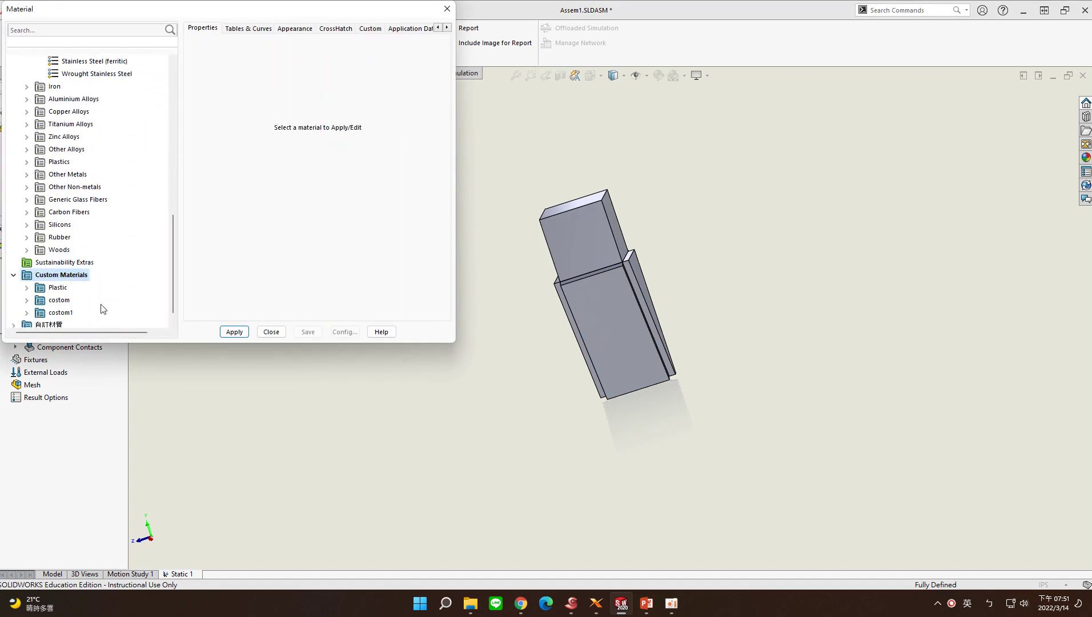
double_click(66, 301)
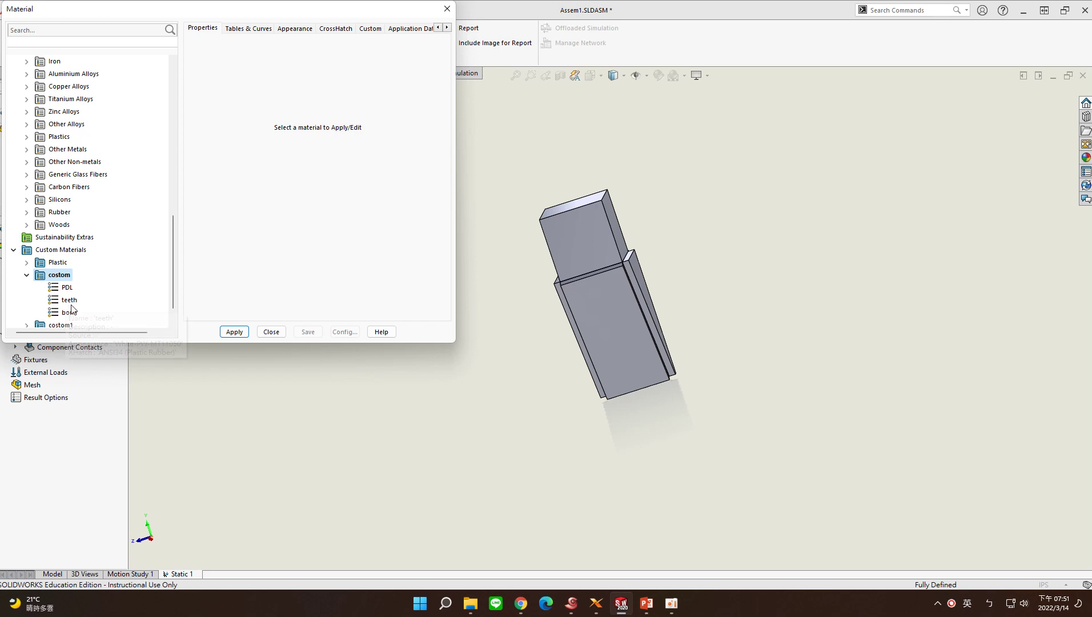
click(68, 300)
click(228, 331)
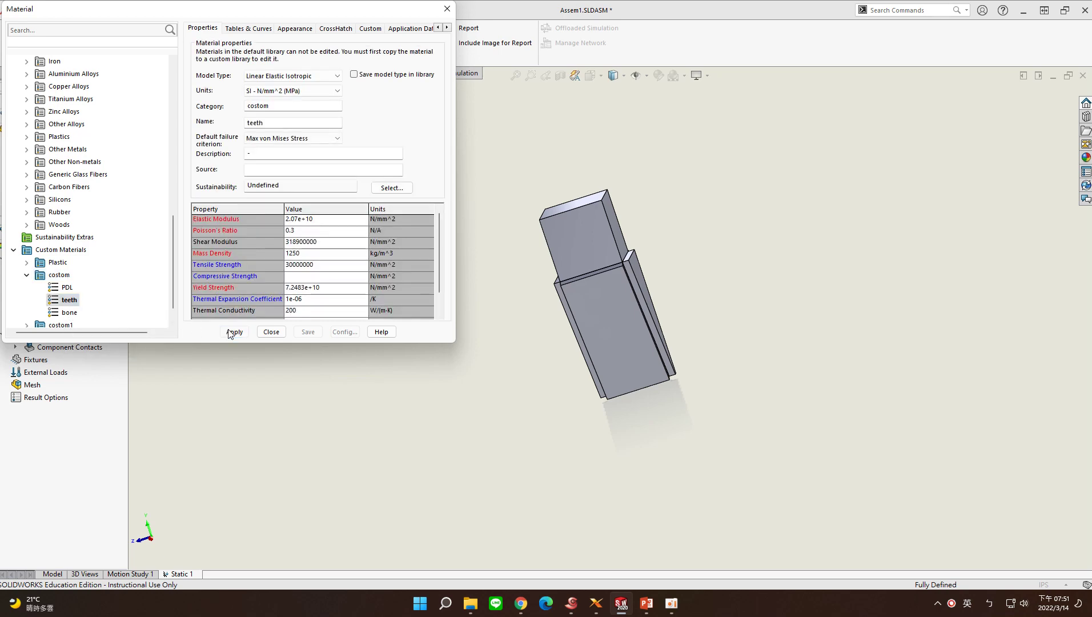
click(271, 332)
Step: Open the material editor for Part2-1 and expand the Custom Materials library
click(62, 284)
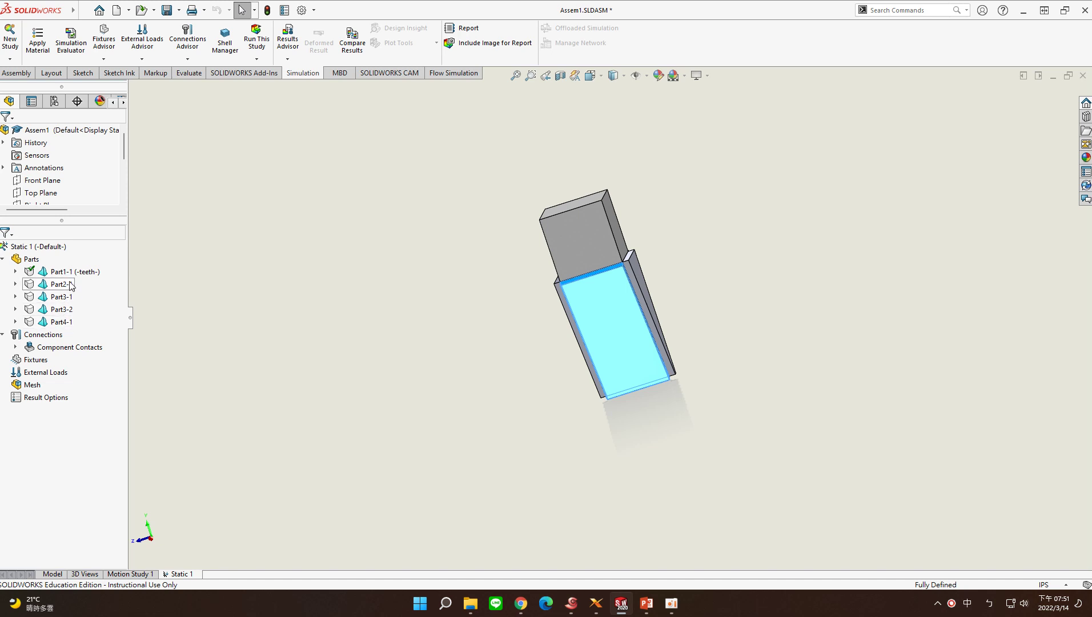
right_click(62, 284)
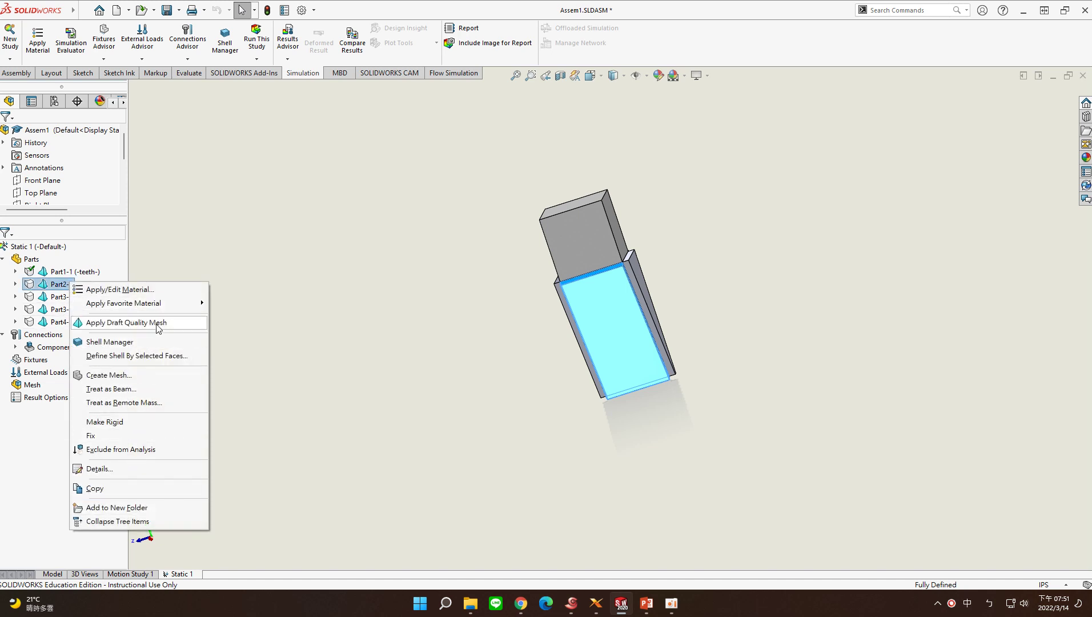
click(160, 292)
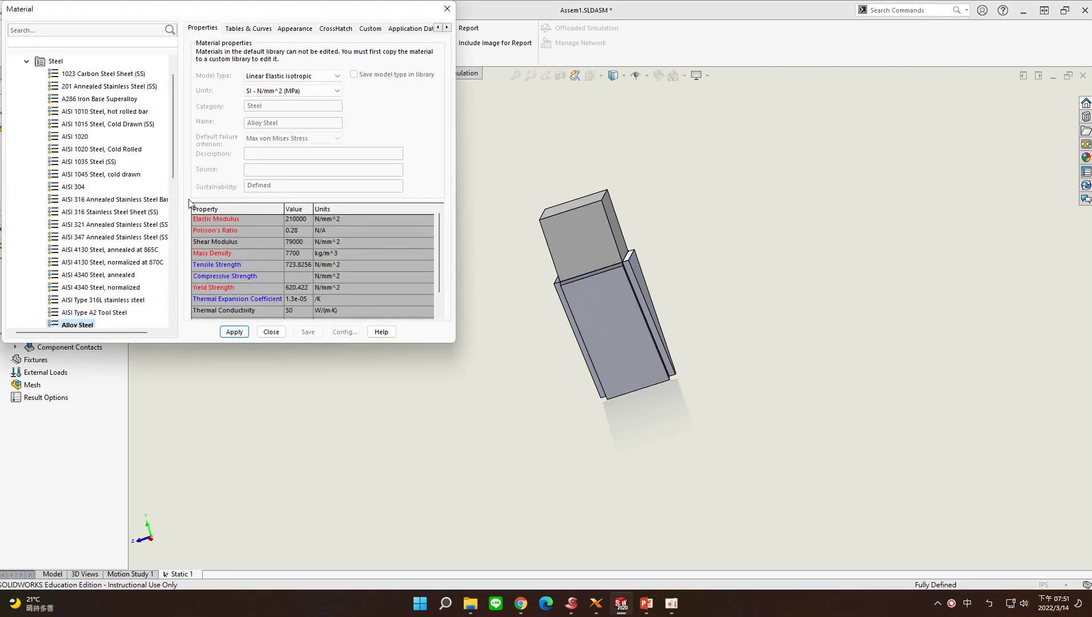
scroll(173, 163, down, 1)
drag(173, 163, 174, 299)
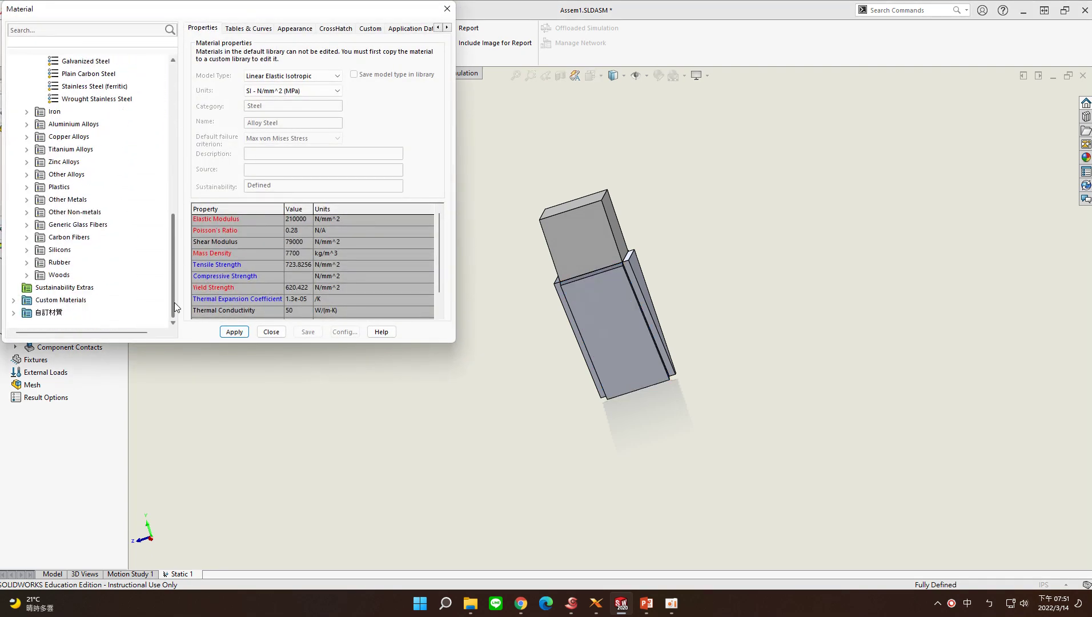
double_click(78, 301)
click(64, 301)
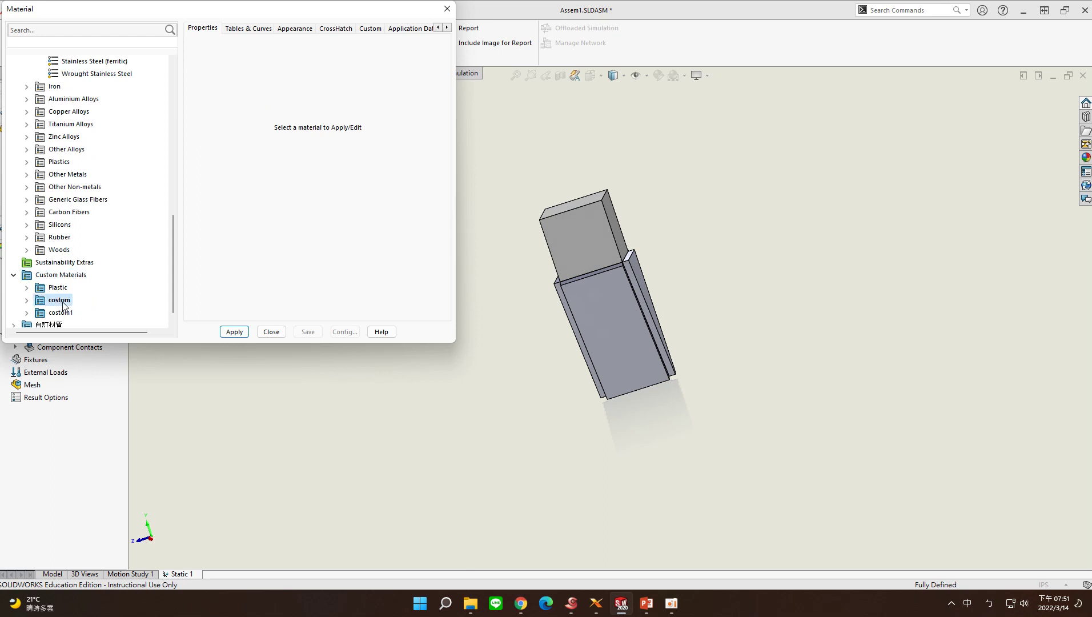
click(234, 333)
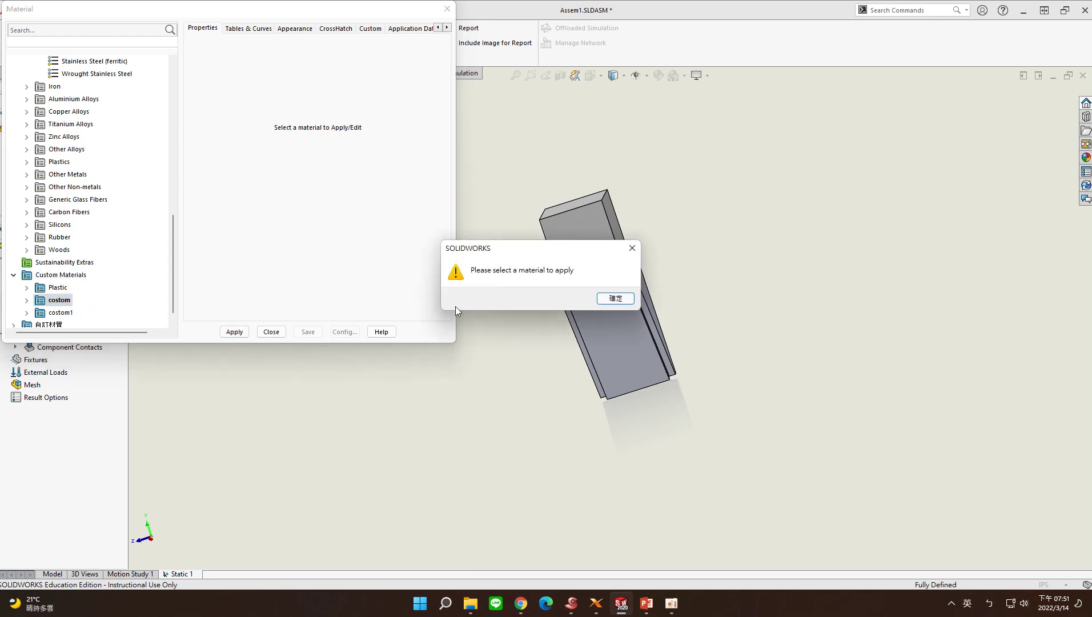
click(618, 301)
click(53, 300)
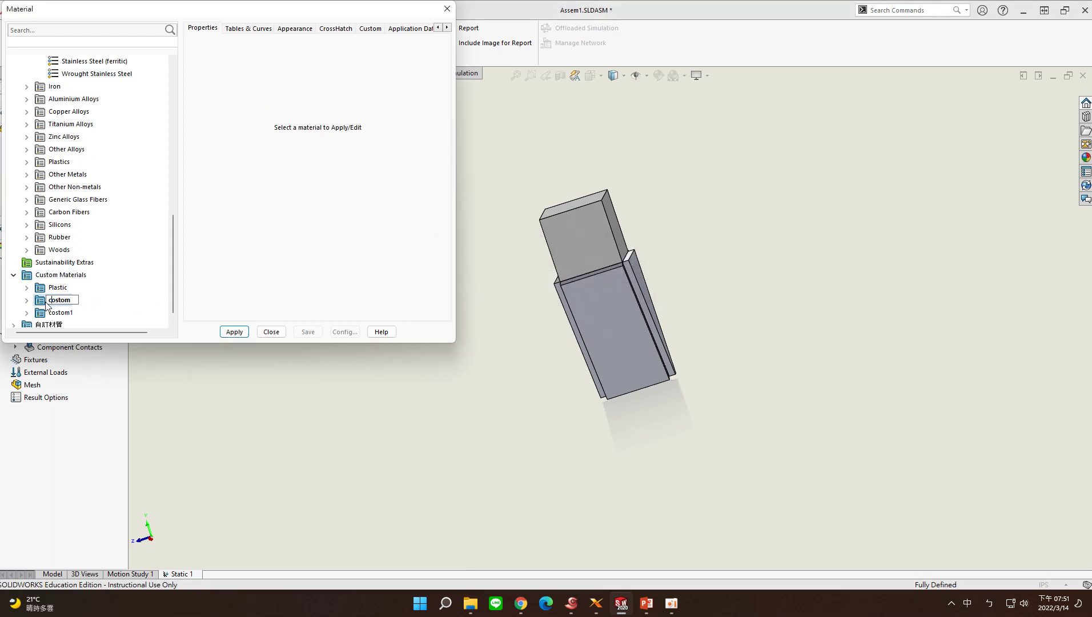
Step: Apply the PDL material from the costom category to Part2-1
click(27, 300)
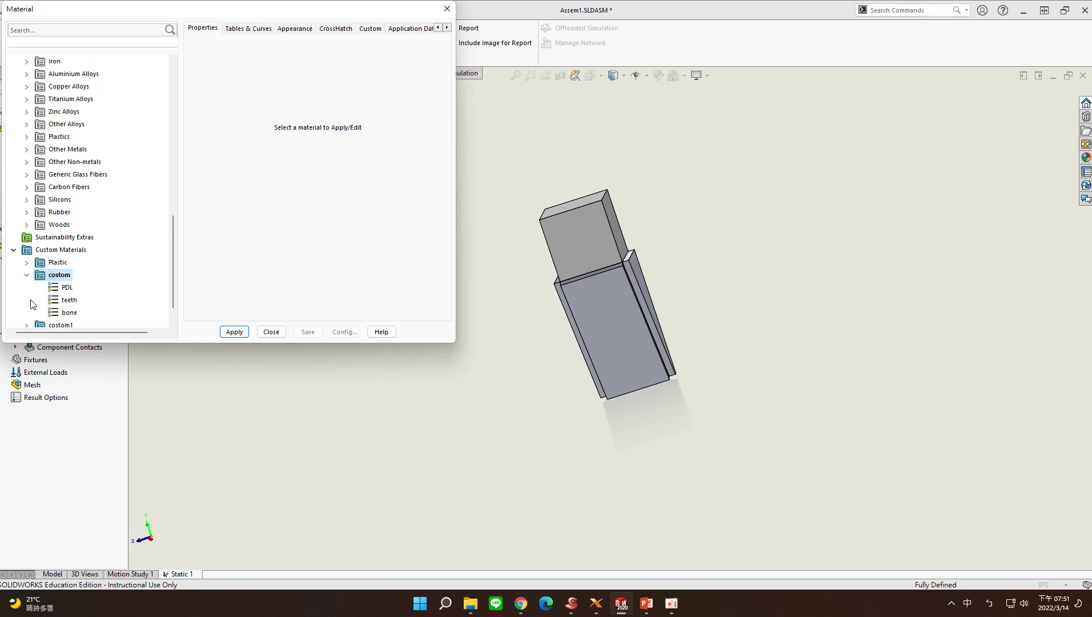
click(67, 288)
click(234, 331)
click(270, 331)
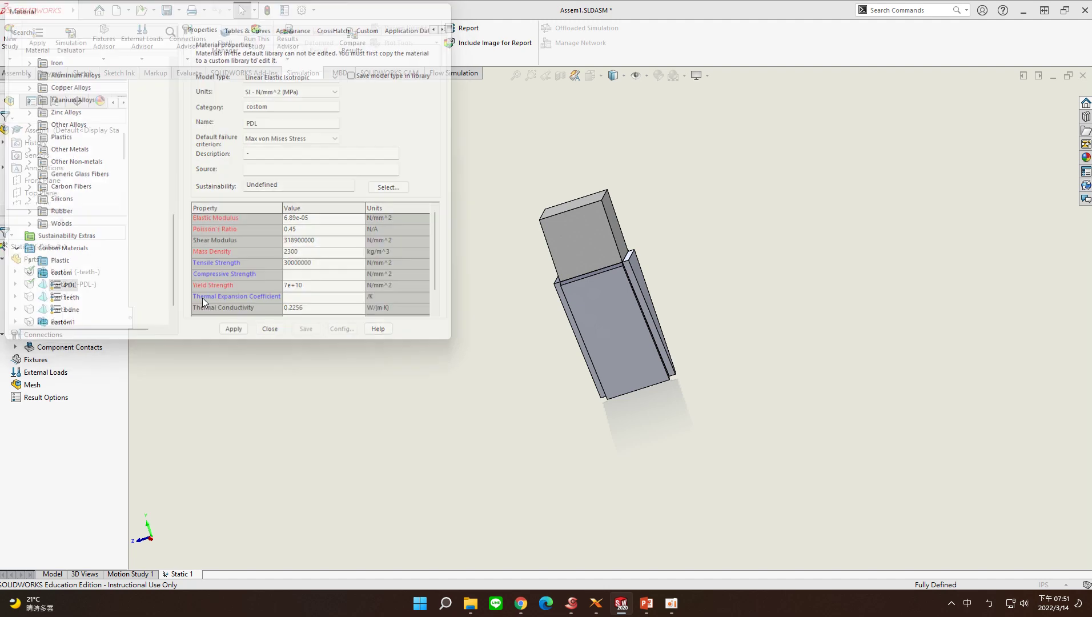
Step: Apply the PDL material from the costom category of the Custom Materials library to Part3-1
right_click(62, 297)
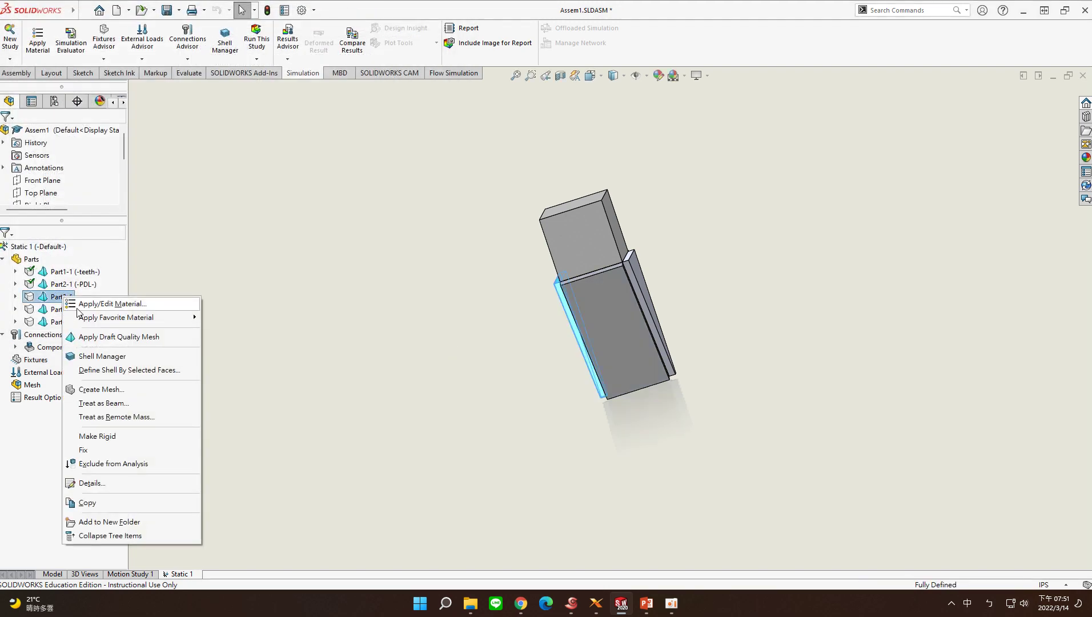
click(114, 303)
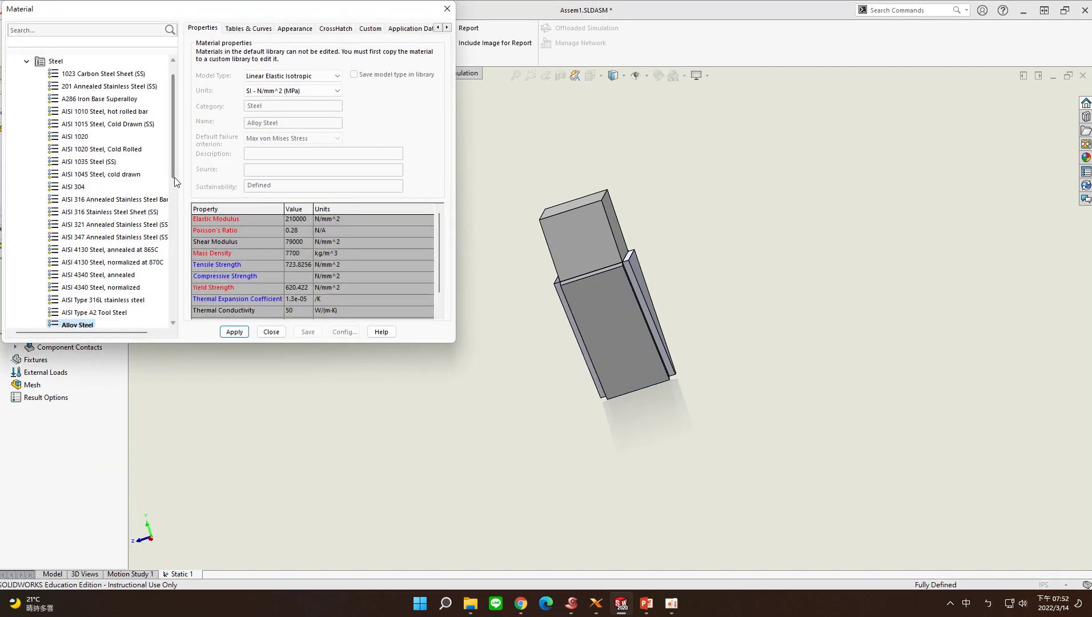
scroll(175, 181, down, 9)
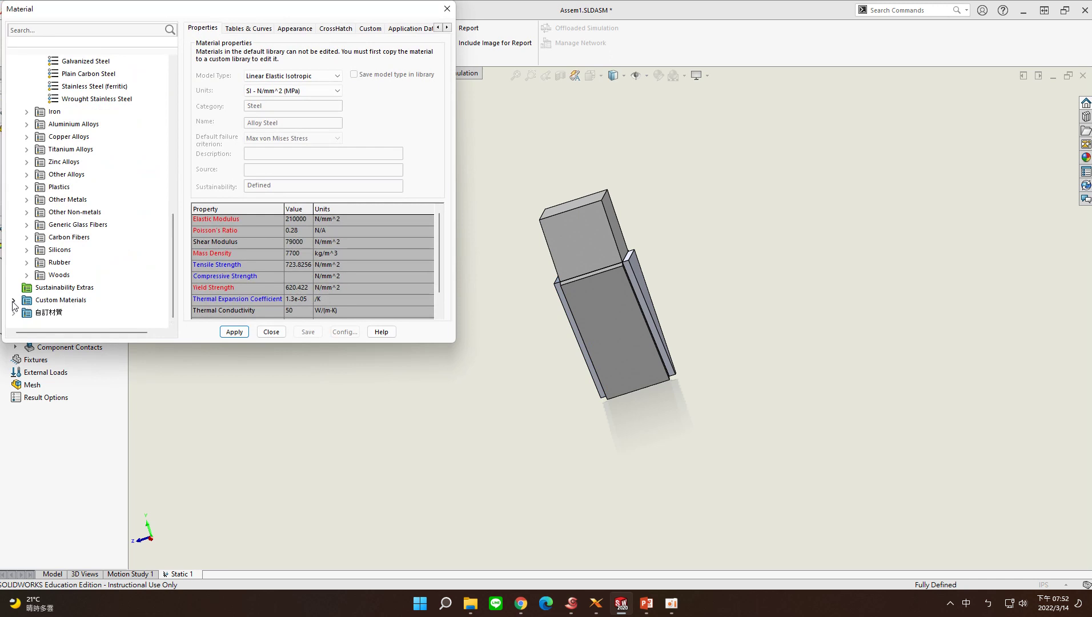
click(13, 301)
double_click(39, 301)
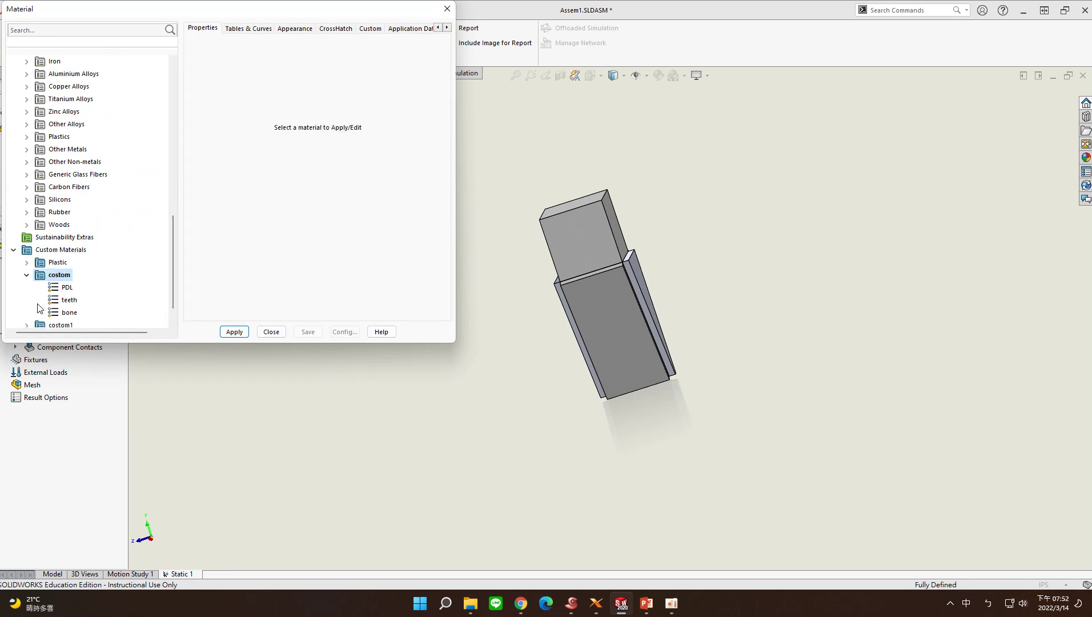
click(67, 288)
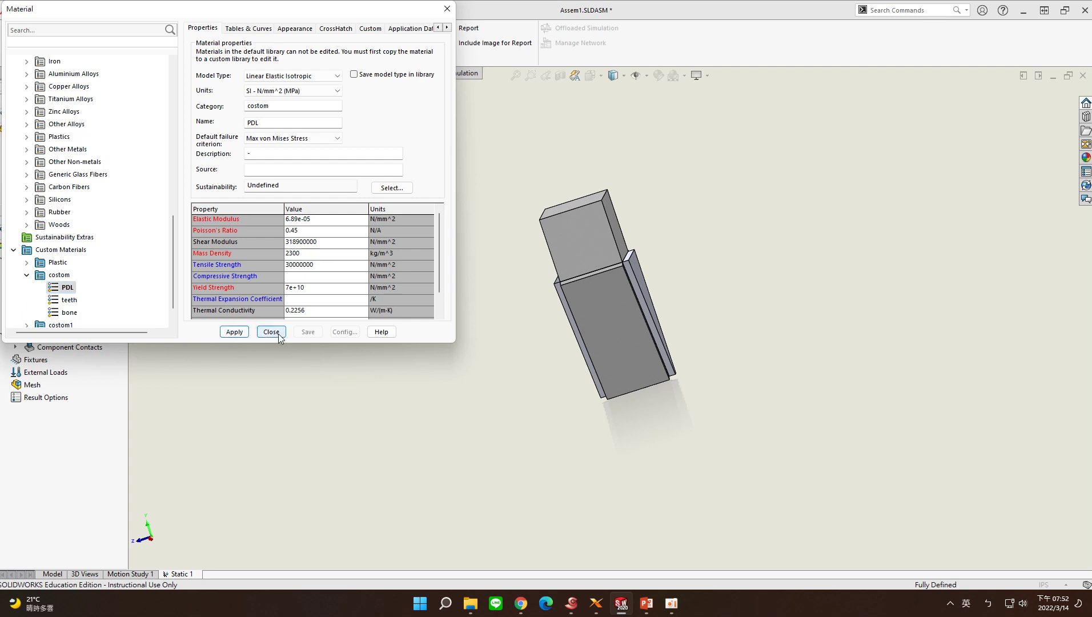
click(276, 333)
Step: Apply the PDL material from the costom category of the Custom Materials library to Part3-2
right_click(57, 310)
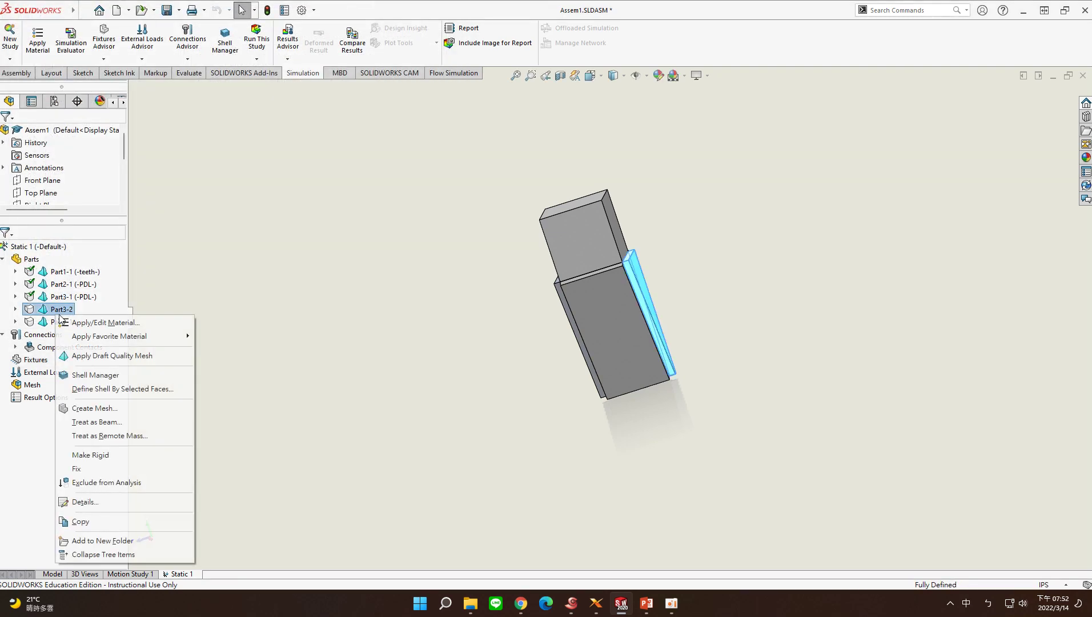
click(105, 323)
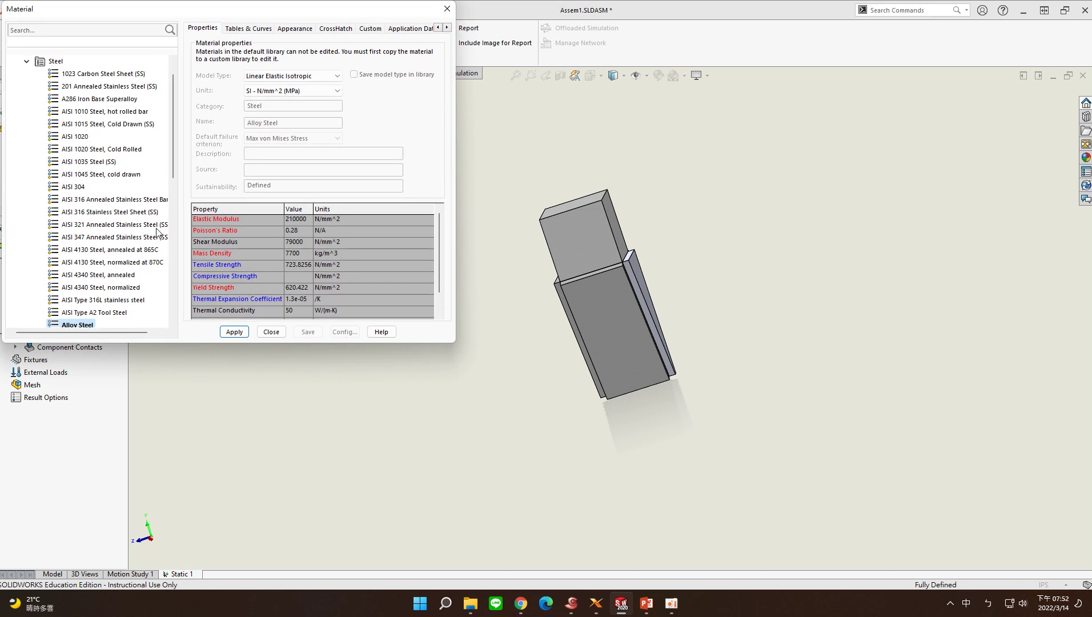
drag(174, 165, 179, 307)
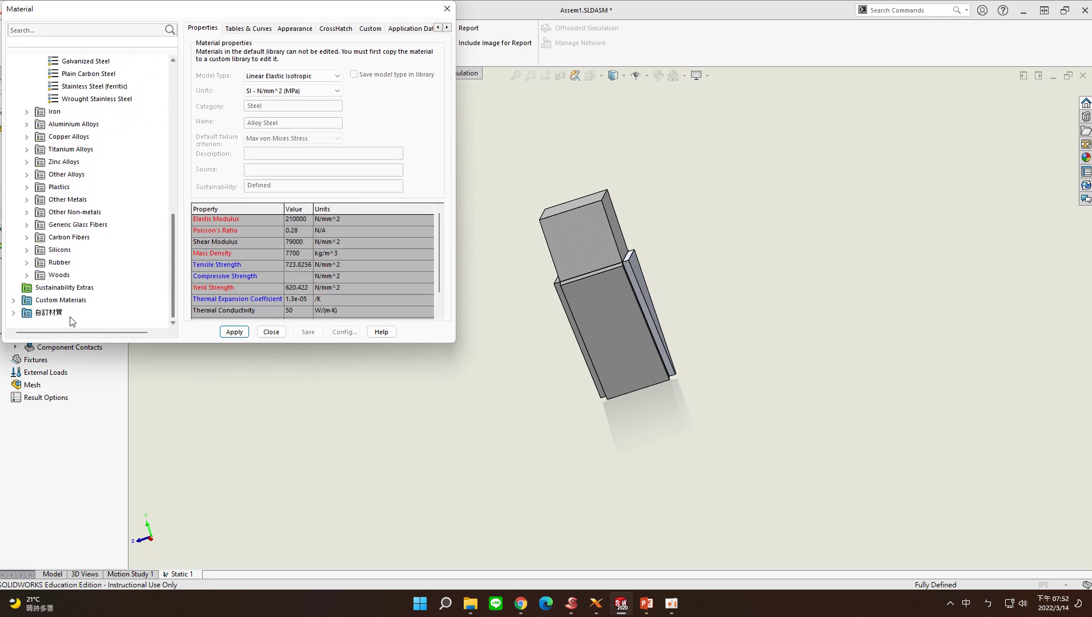
click(13, 300)
click(51, 303)
click(27, 301)
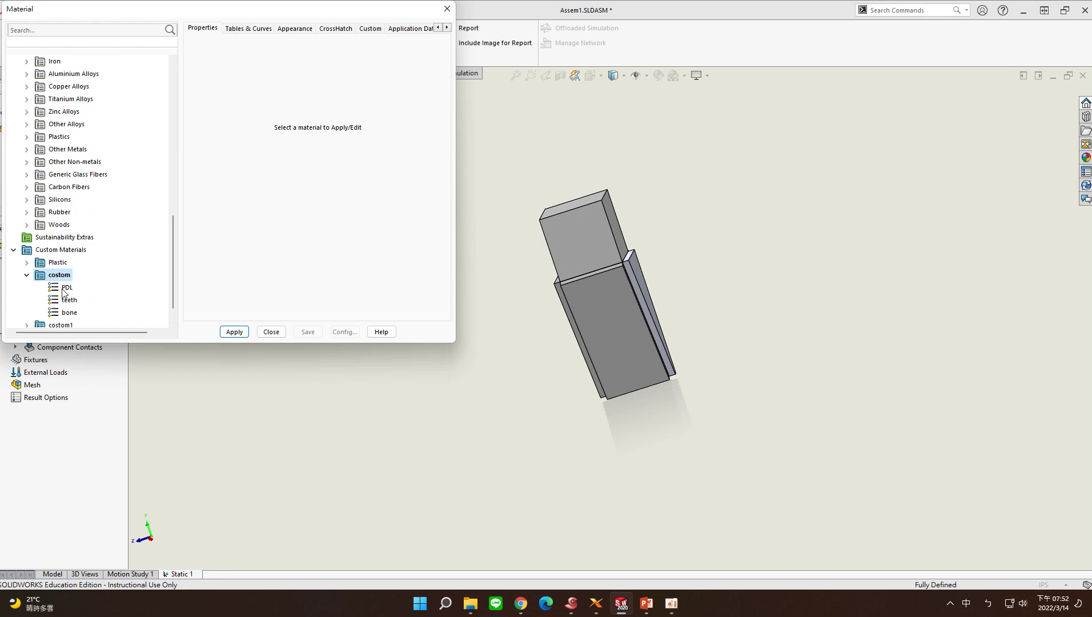
click(62, 289)
click(234, 332)
click(271, 331)
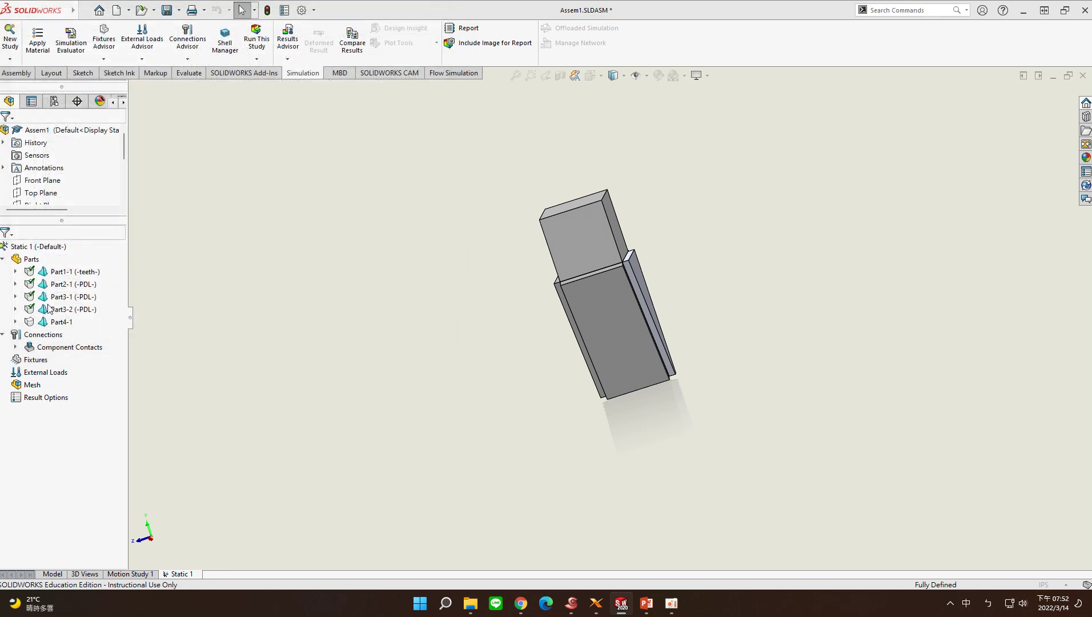
Step: Open the material editor for Part4-1 and expand the costom category in the Custom Materials library
click(57, 322)
right_click(51, 322)
click(104, 332)
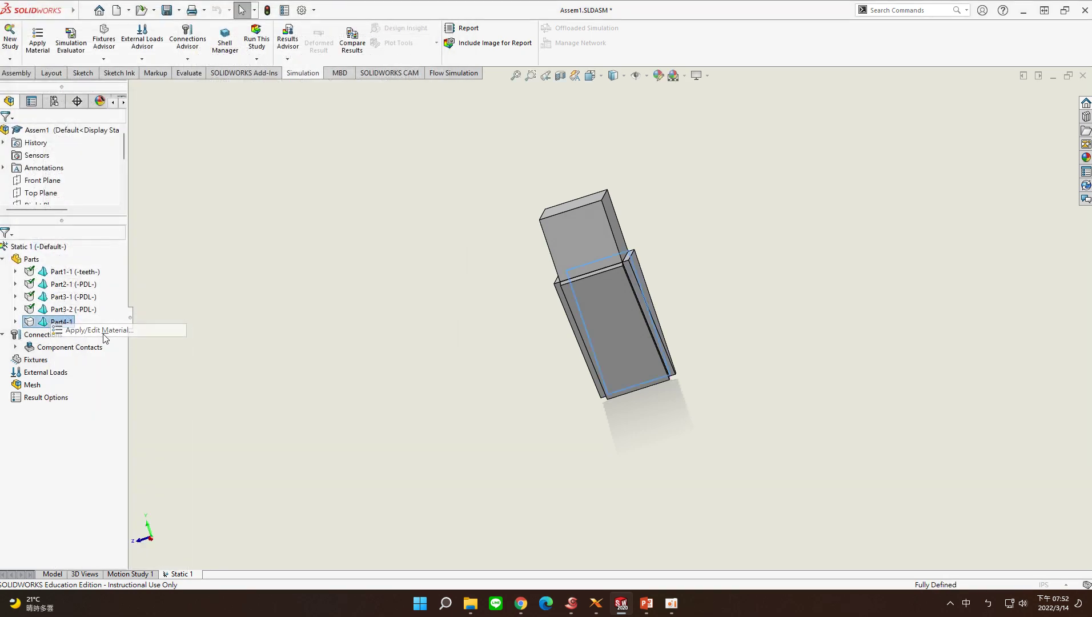
drag(176, 168, 174, 311)
click(14, 302)
click(13, 301)
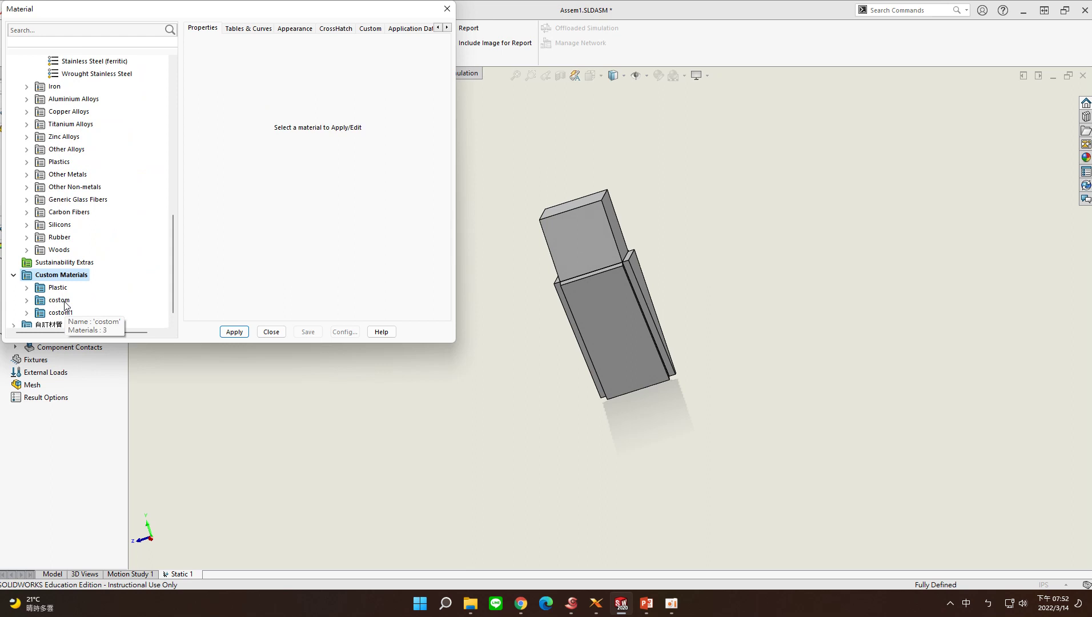
click(65, 305)
double_click(66, 304)
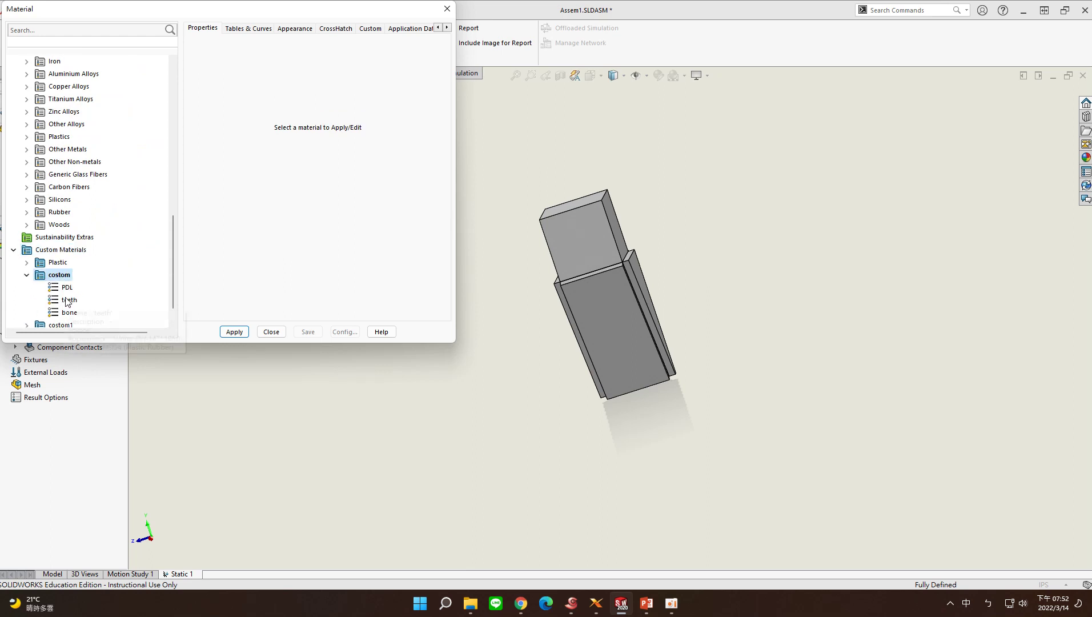